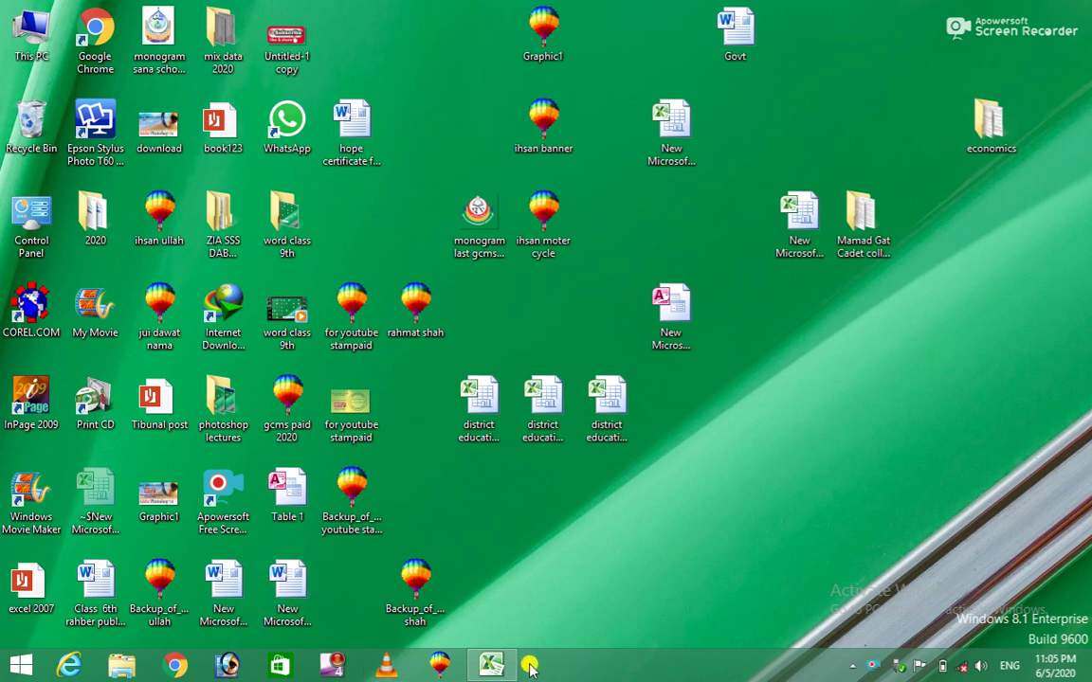
# Bring the 'New Microsoft Excel Worksheet' workbook back up from the taskbar.
pyautogui.click(495, 665)
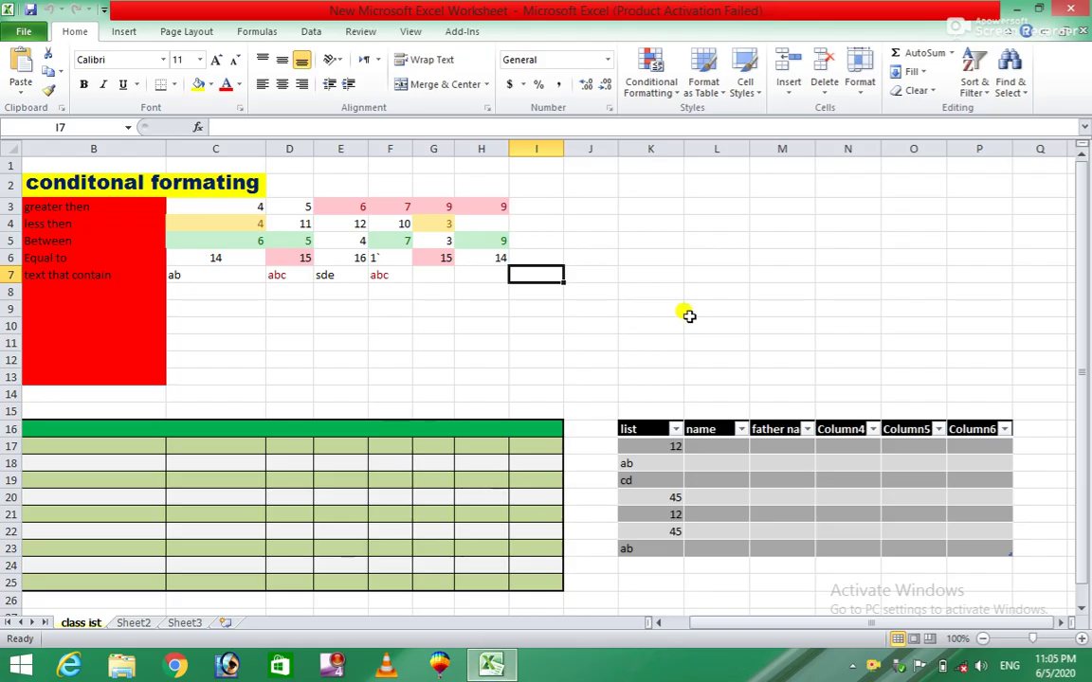
pyautogui.click(952, 54)
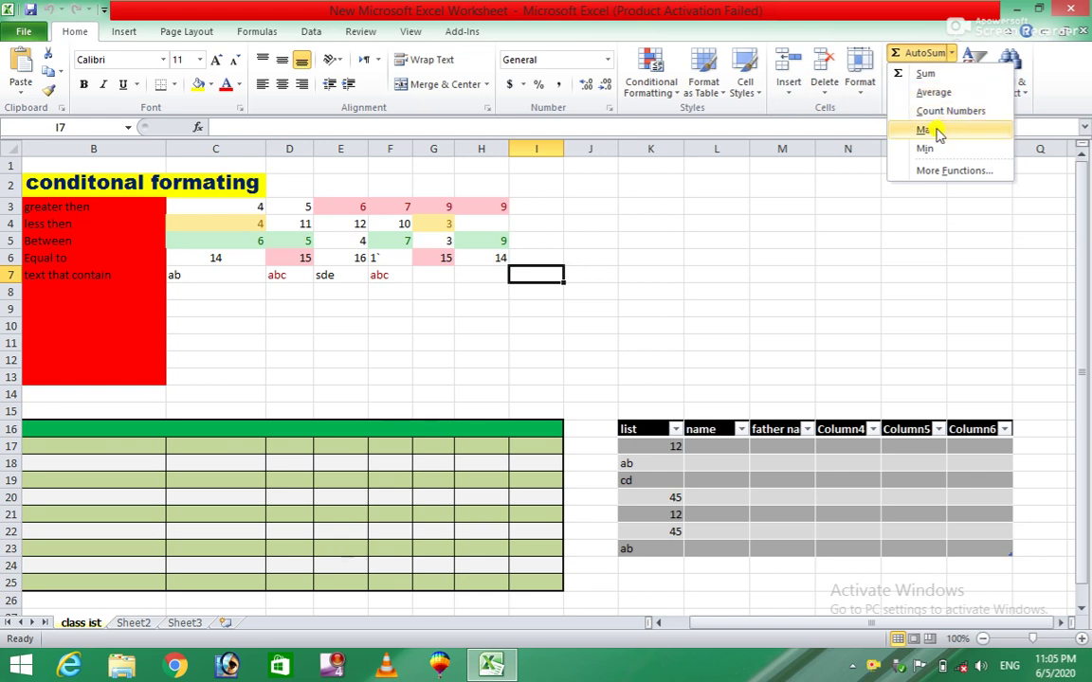
pyautogui.click(829, 232)
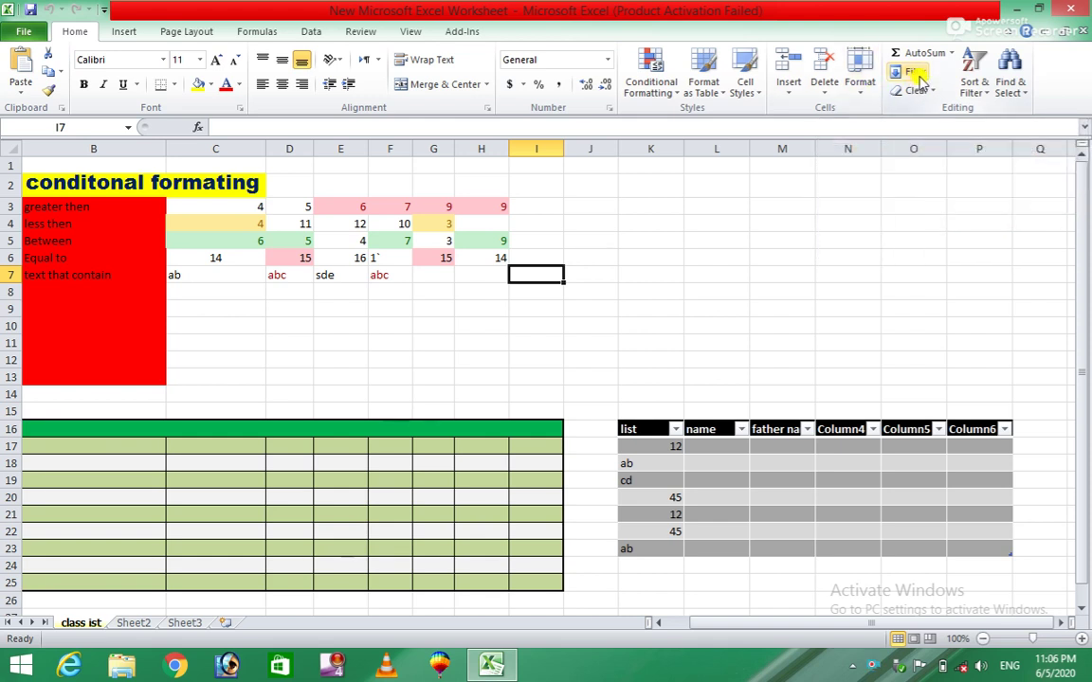
pyautogui.click(918, 74)
pyautogui.click(682, 228)
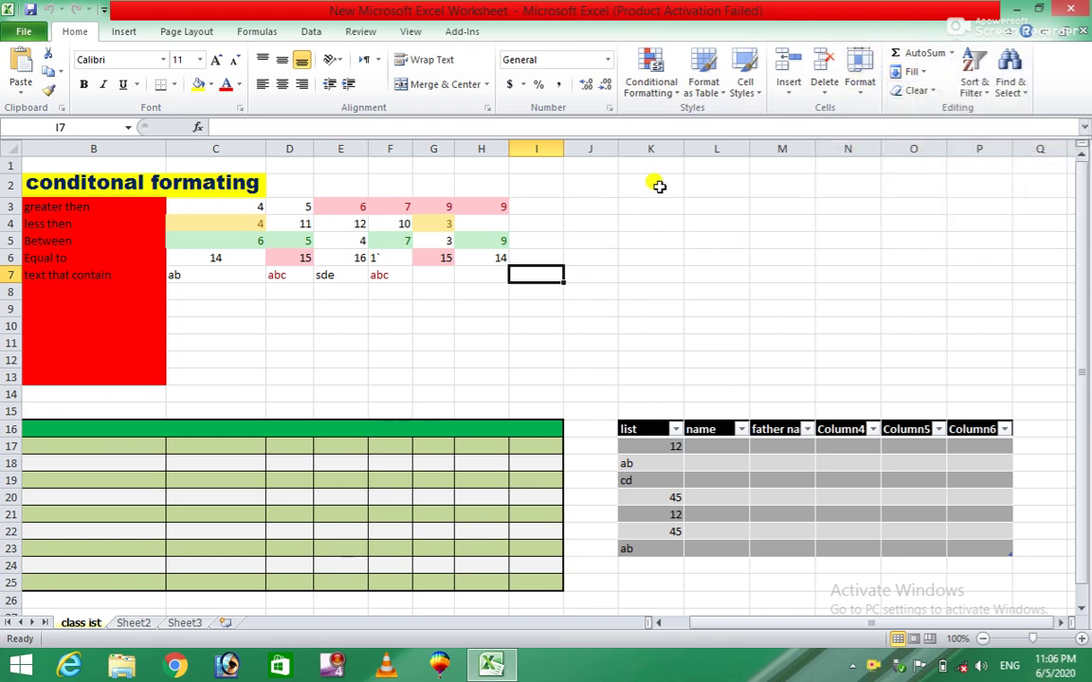
# Enter 56 in K3, 67 in K5 and 69 in K7, then select K4 and show the Fill options.
pyautogui.click(661, 205)
pyautogui.write('56')
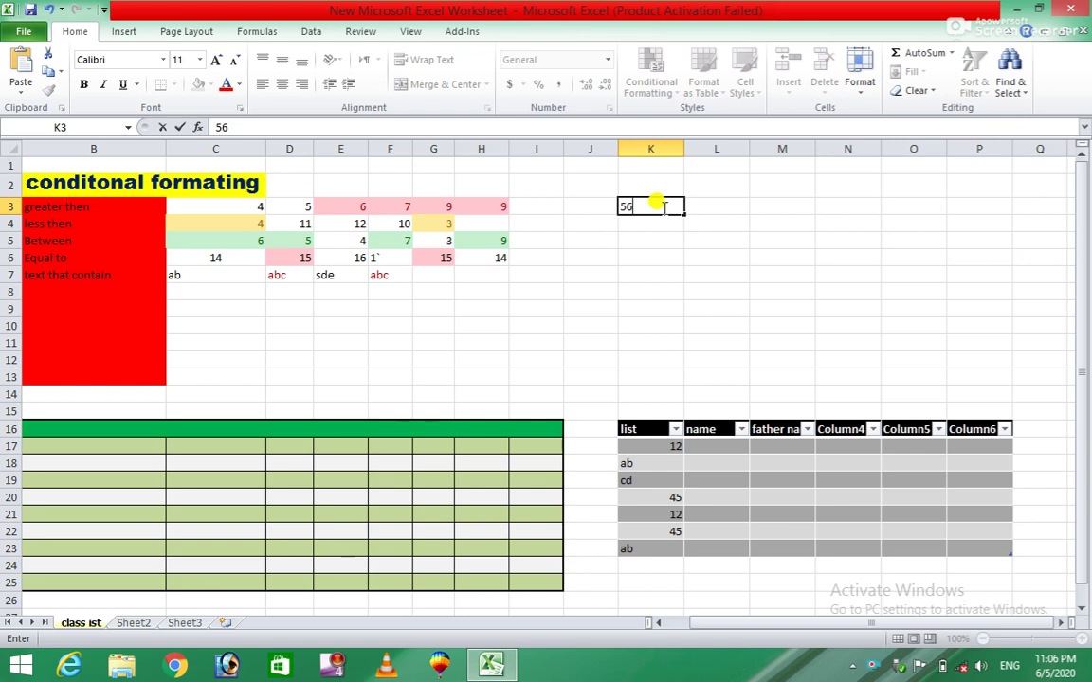
pyautogui.click(642, 239)
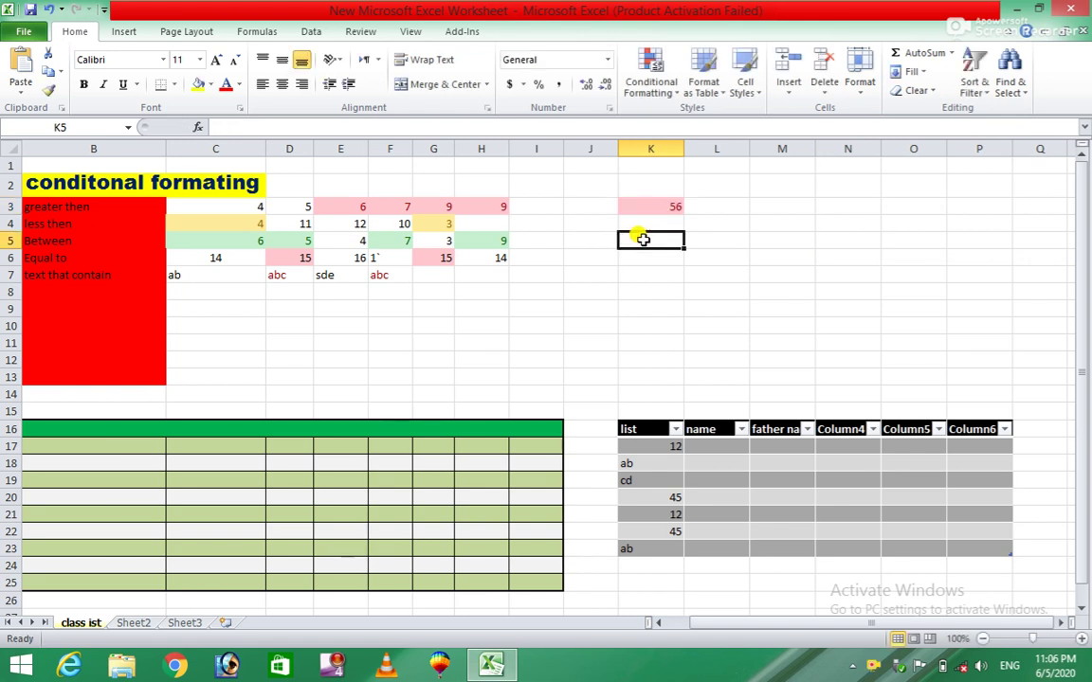
pyautogui.write('67')
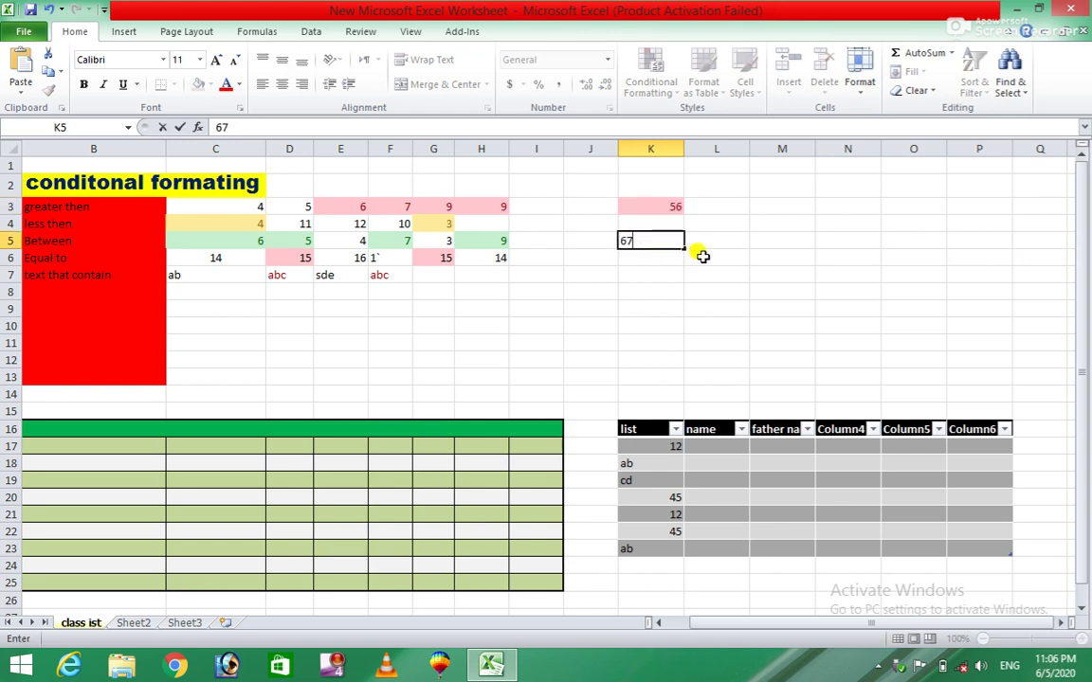
pyautogui.click(628, 275)
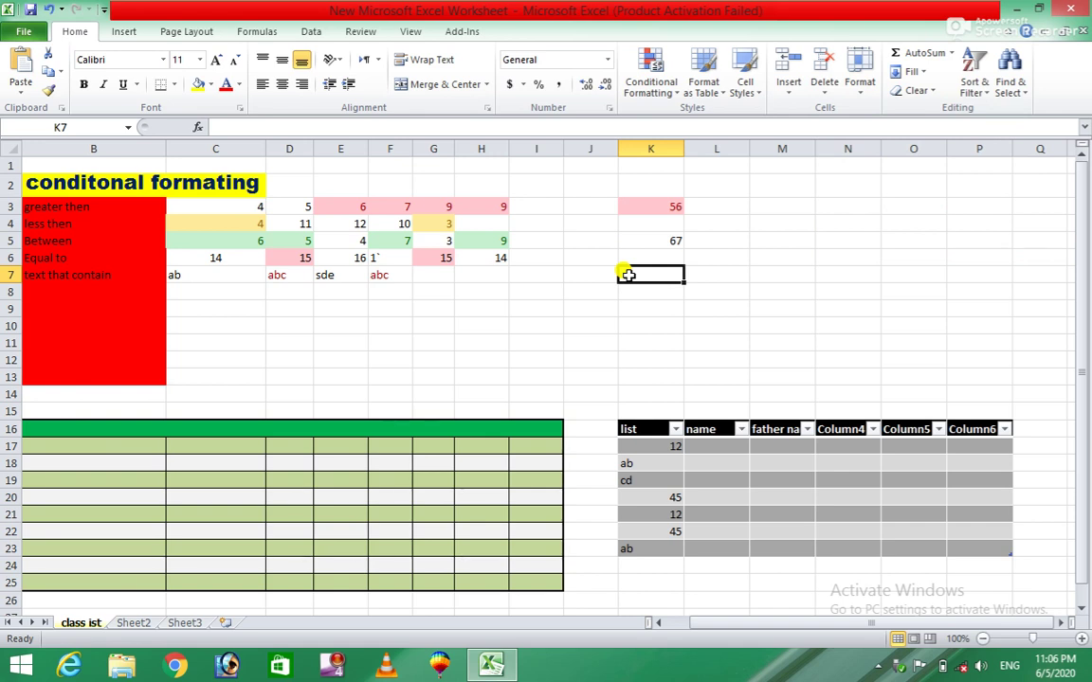
pyautogui.write('69')
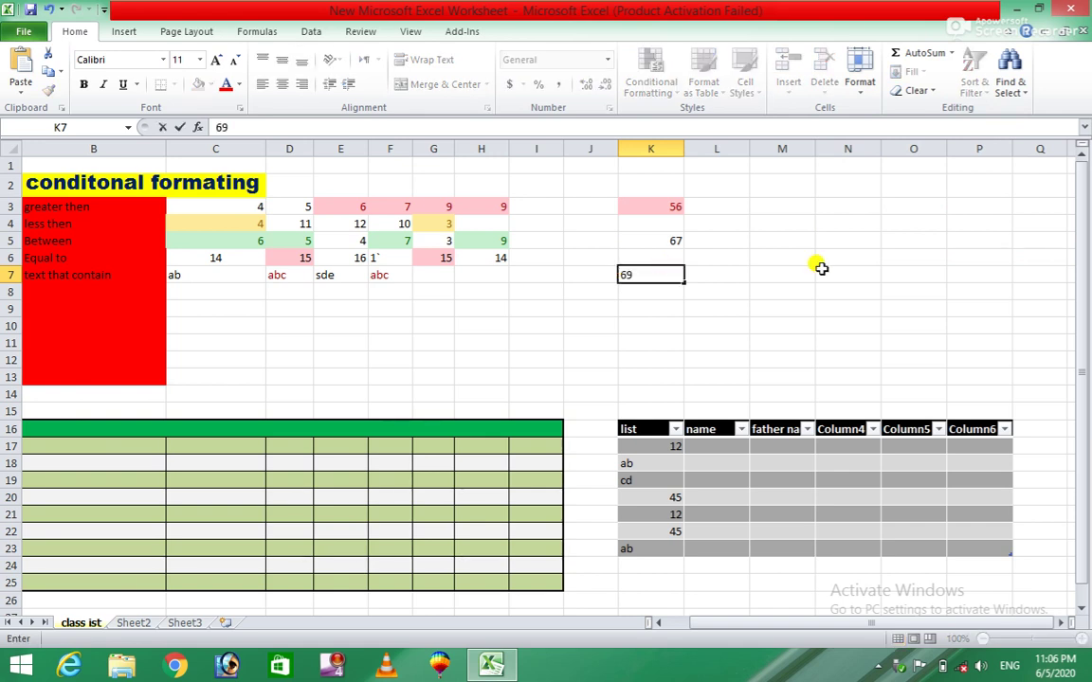
pyautogui.click(827, 274)
pyautogui.click(665, 221)
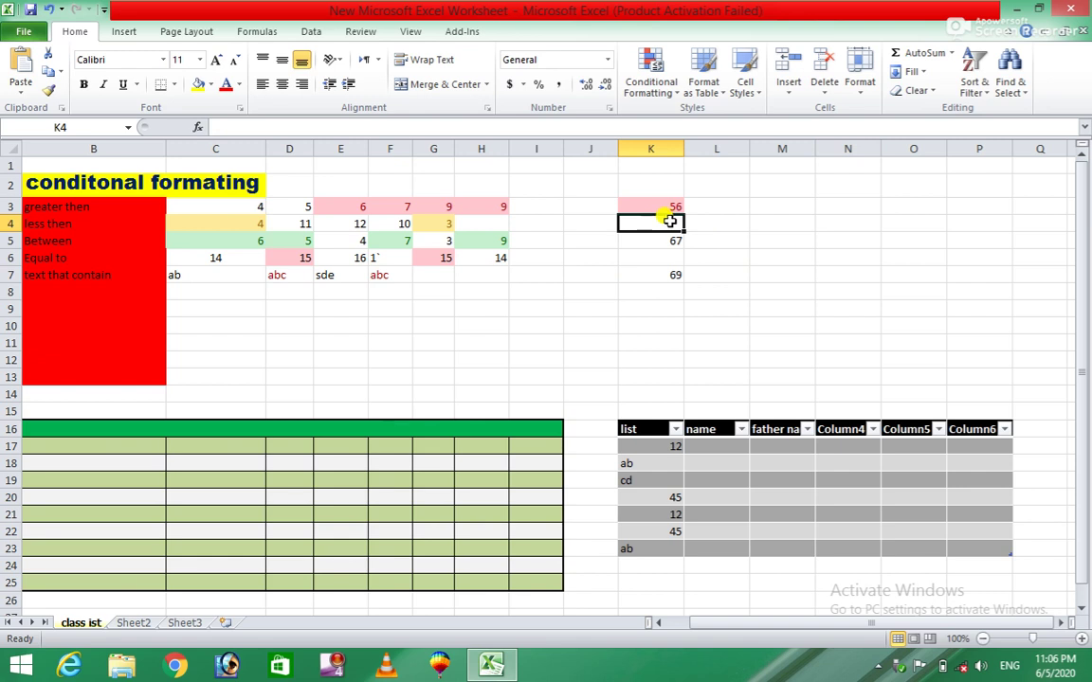
pyautogui.click(919, 72)
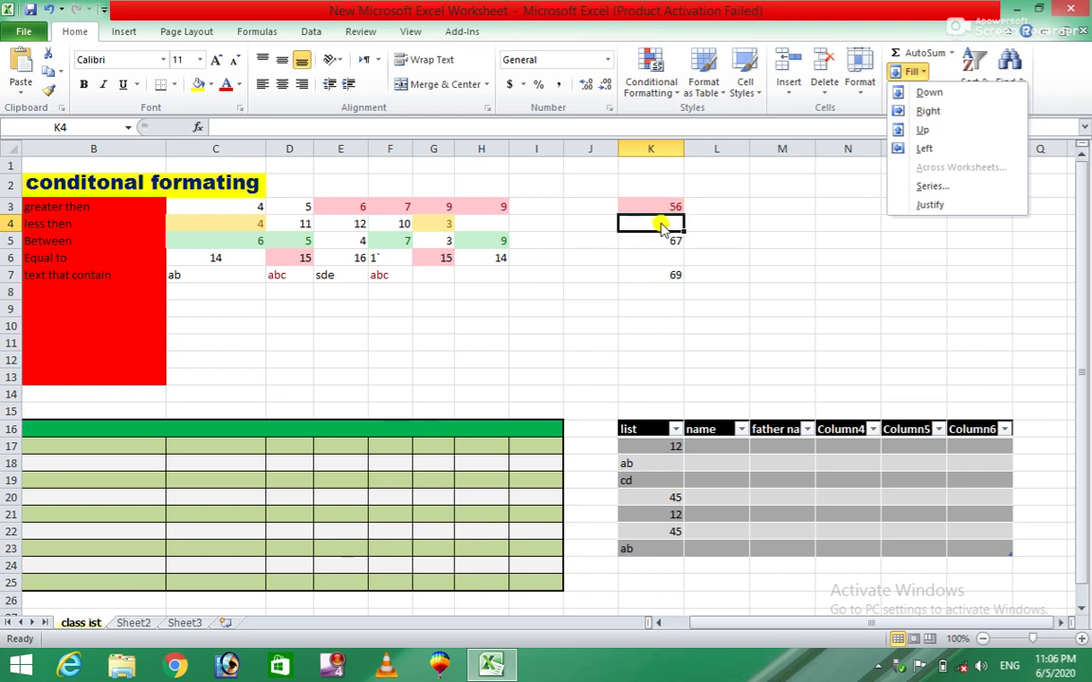
pyautogui.click(933, 95)
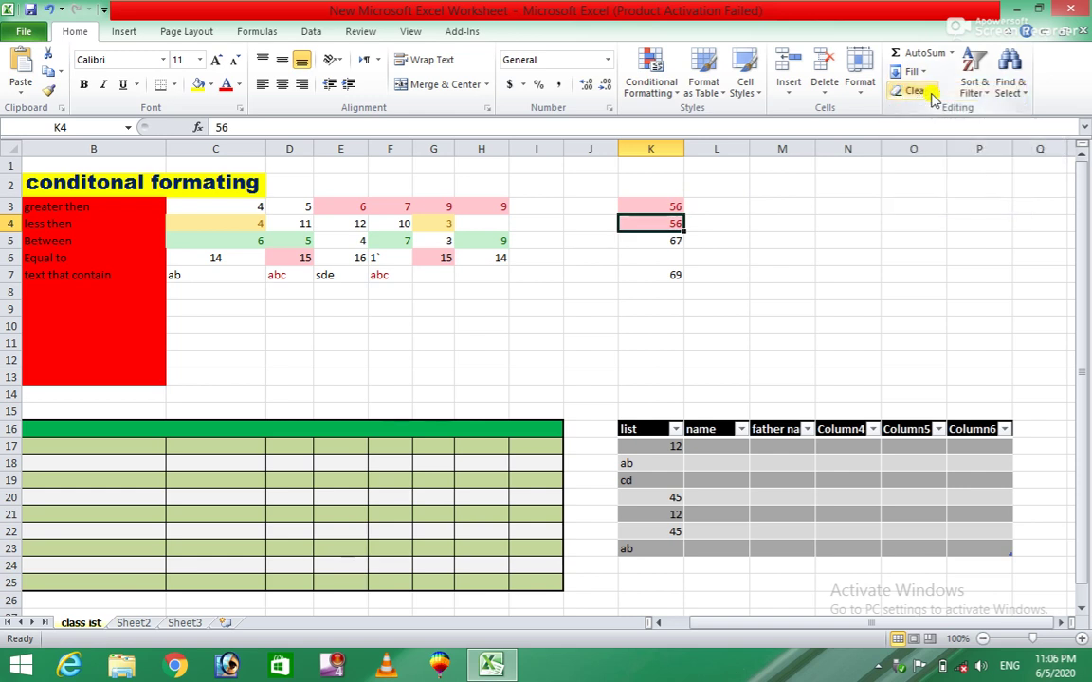
pyautogui.press('Delete')
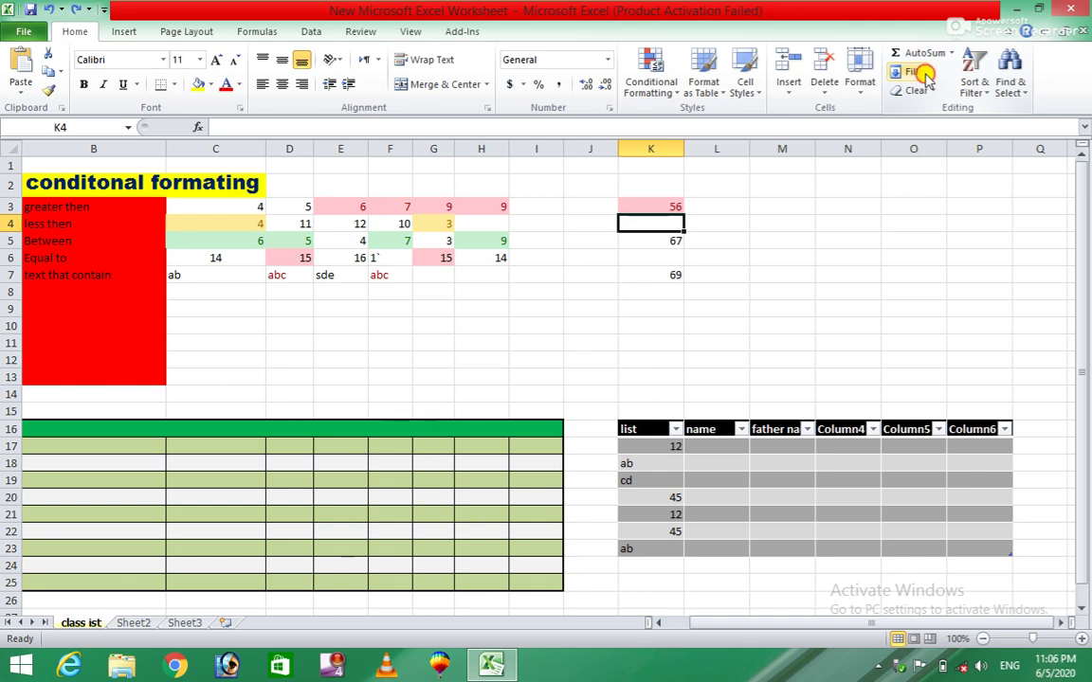
pyautogui.click(926, 76)
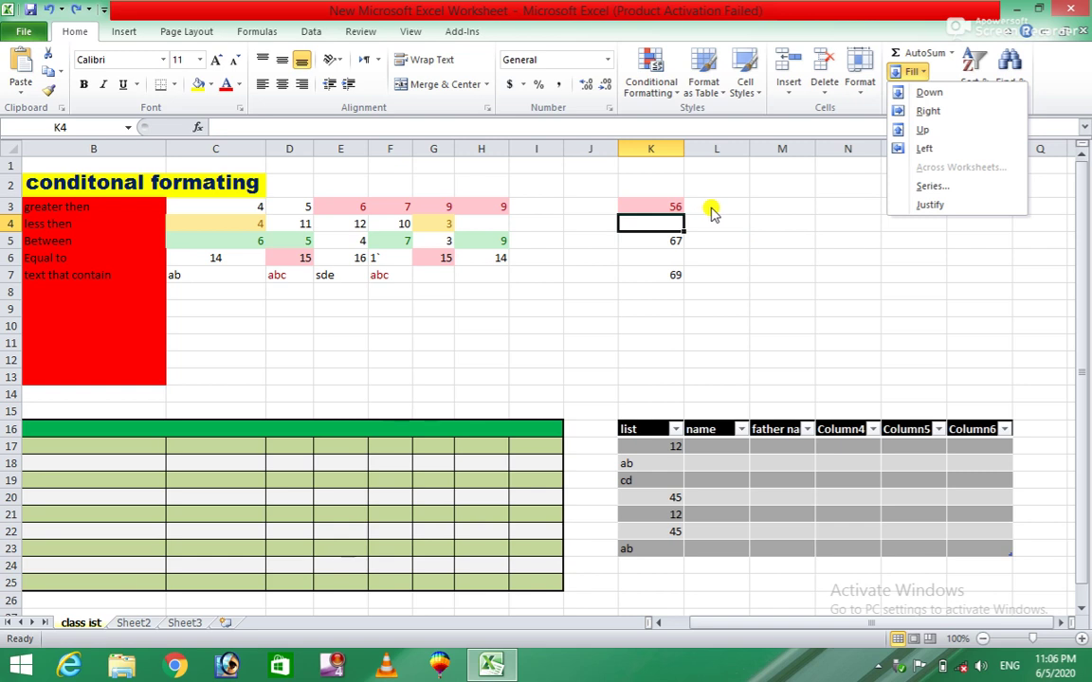
pyautogui.click(647, 206)
pyautogui.click(647, 206)
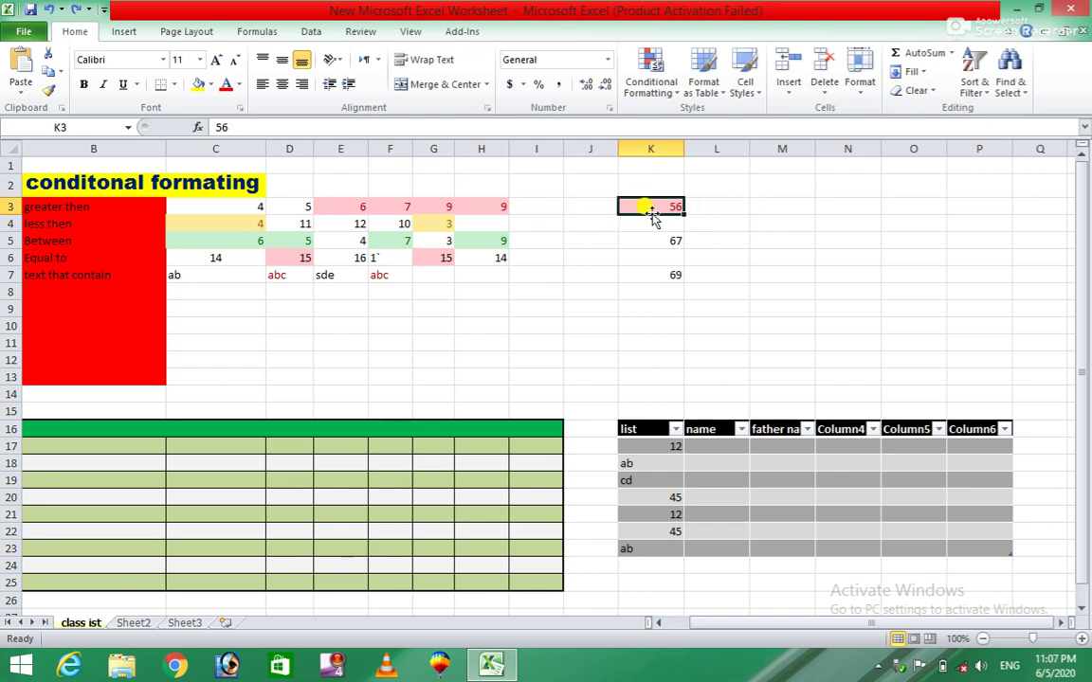
pyautogui.click(705, 206)
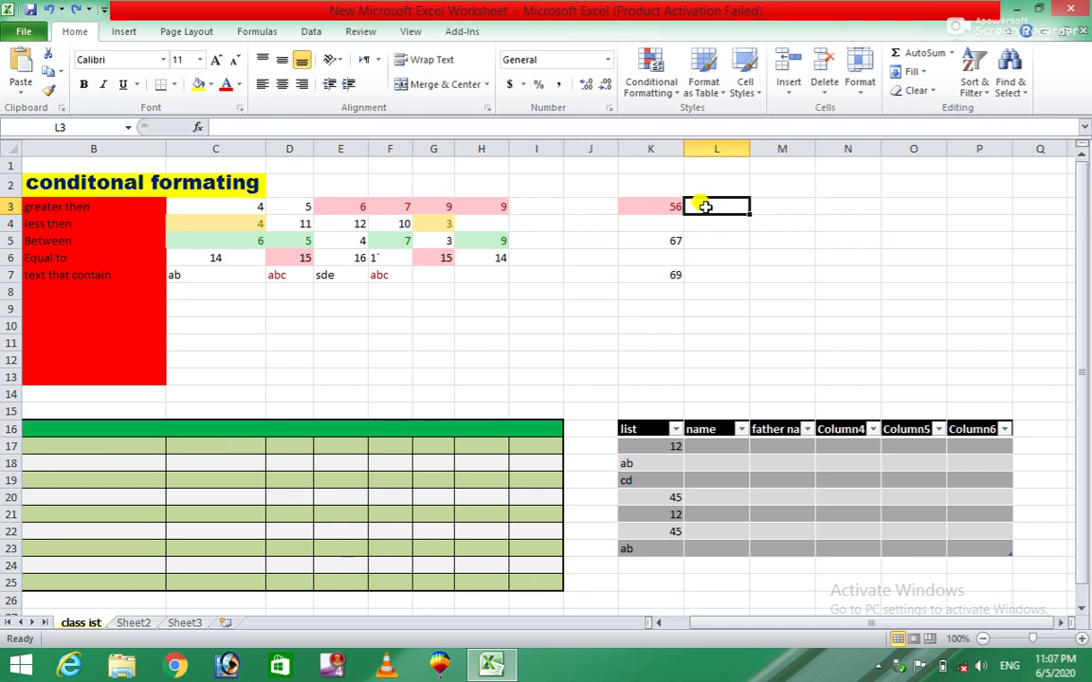
pyautogui.click(912, 72)
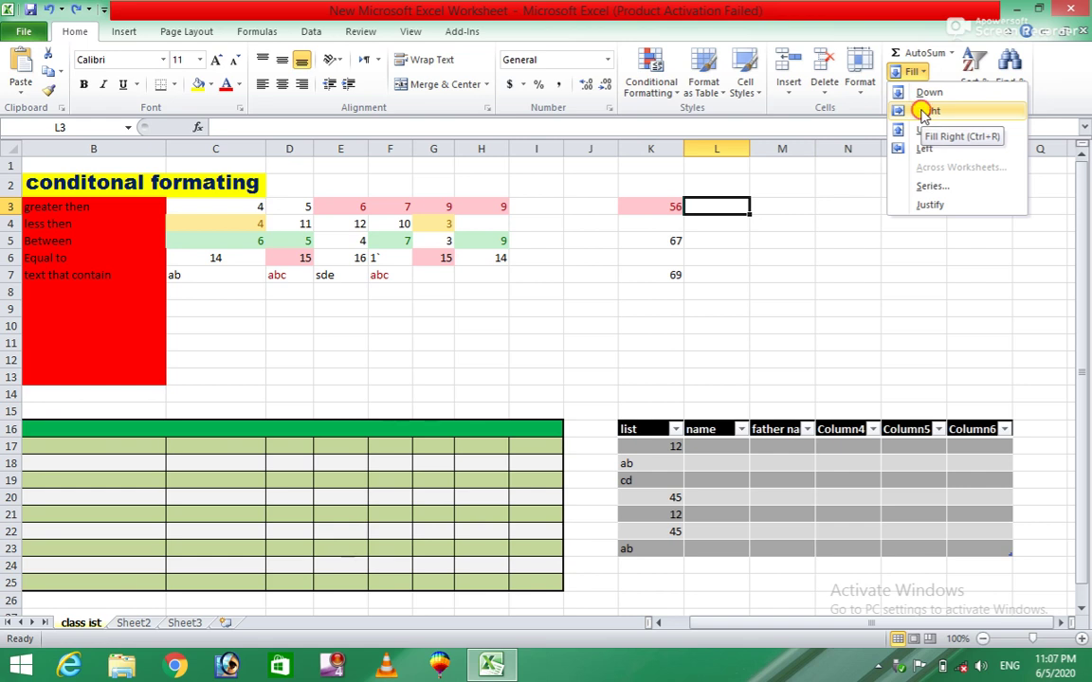
pyautogui.click(924, 112)
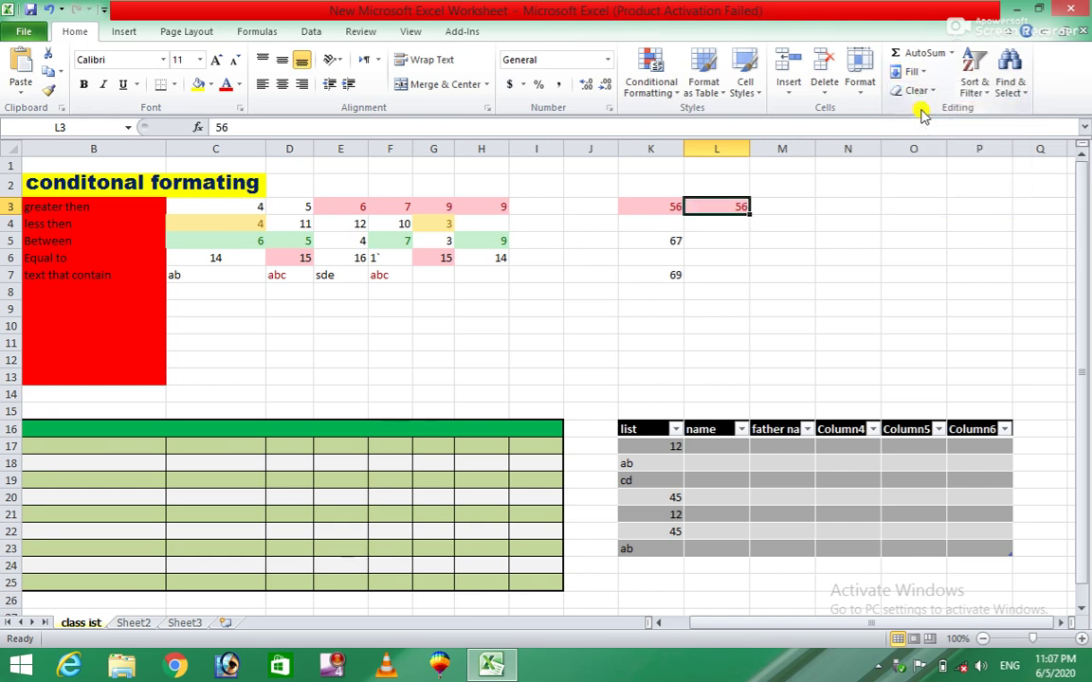
pyautogui.press('Delete')
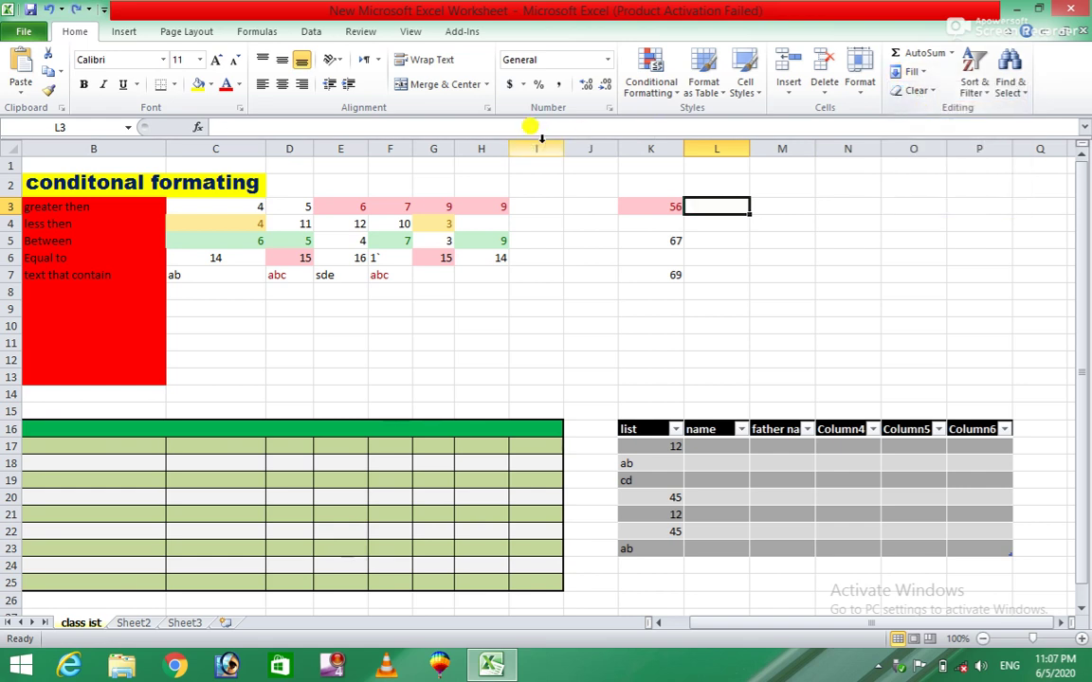
pyautogui.click(590, 201)
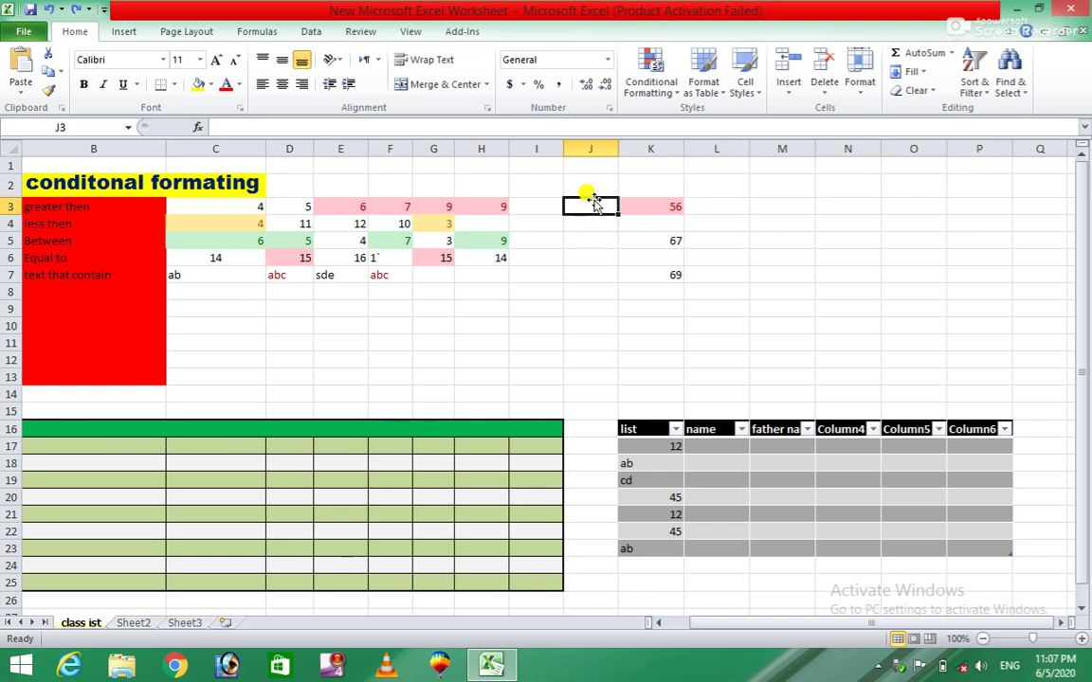
pyautogui.click(912, 71)
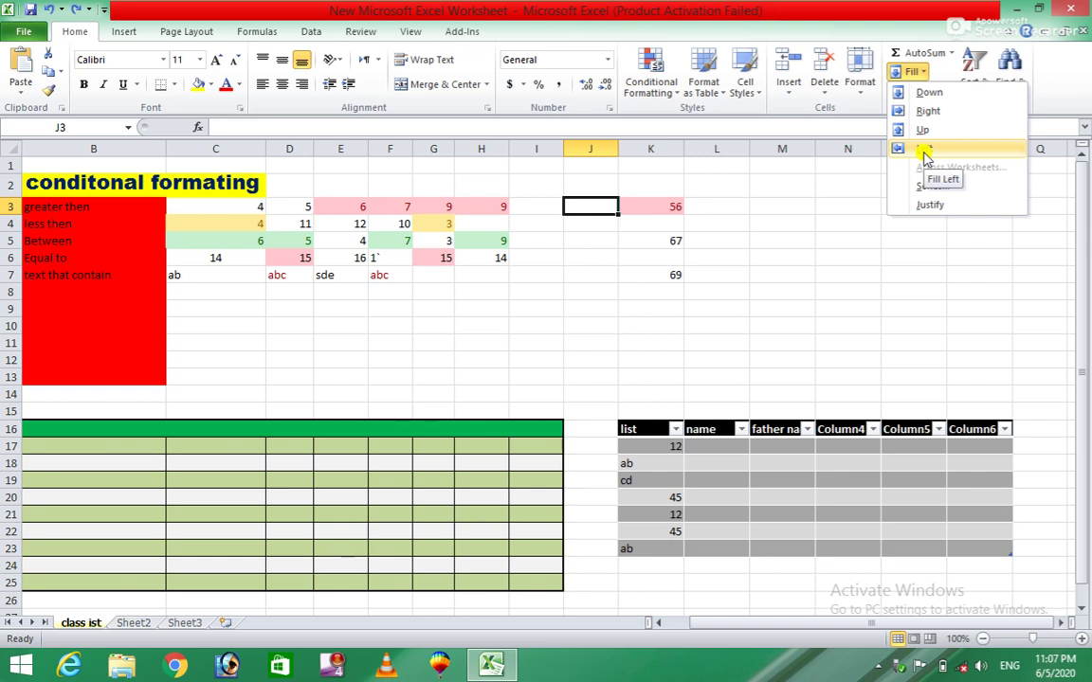
pyautogui.click(925, 150)
pyautogui.hotkey('ctrl', 'z')
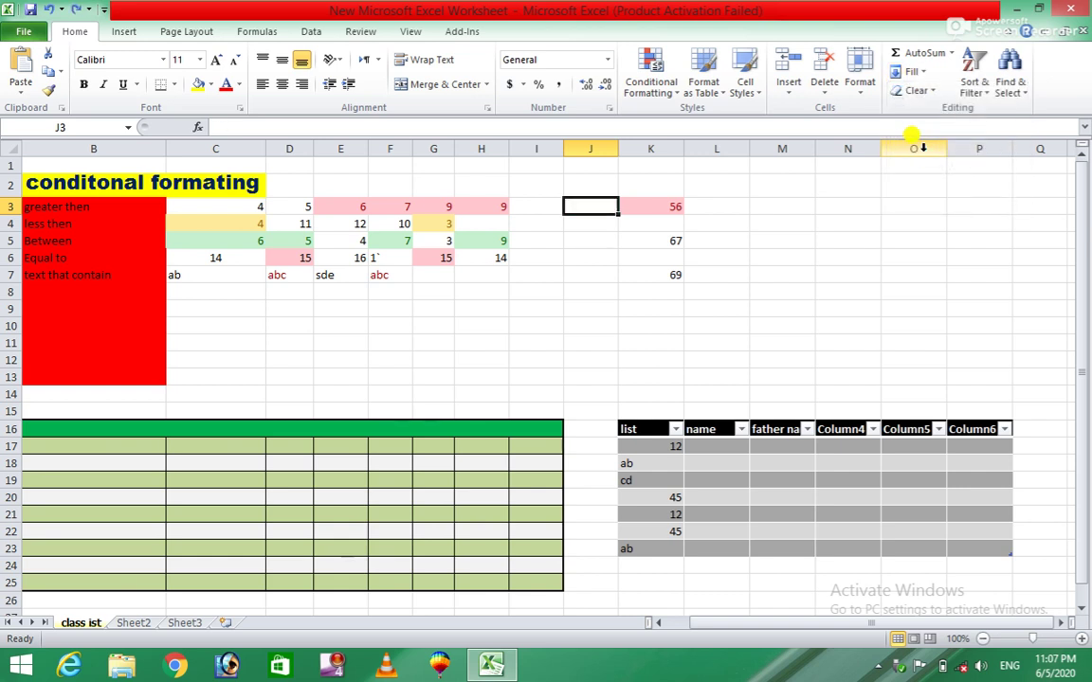
pyautogui.click(662, 191)
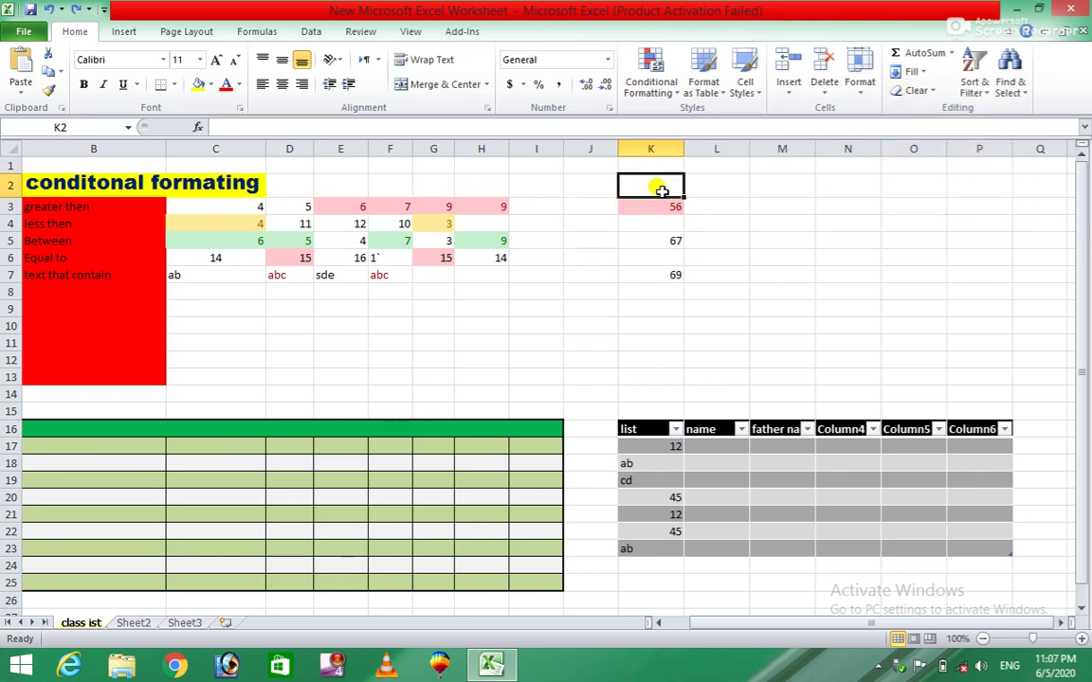
pyautogui.click(913, 74)
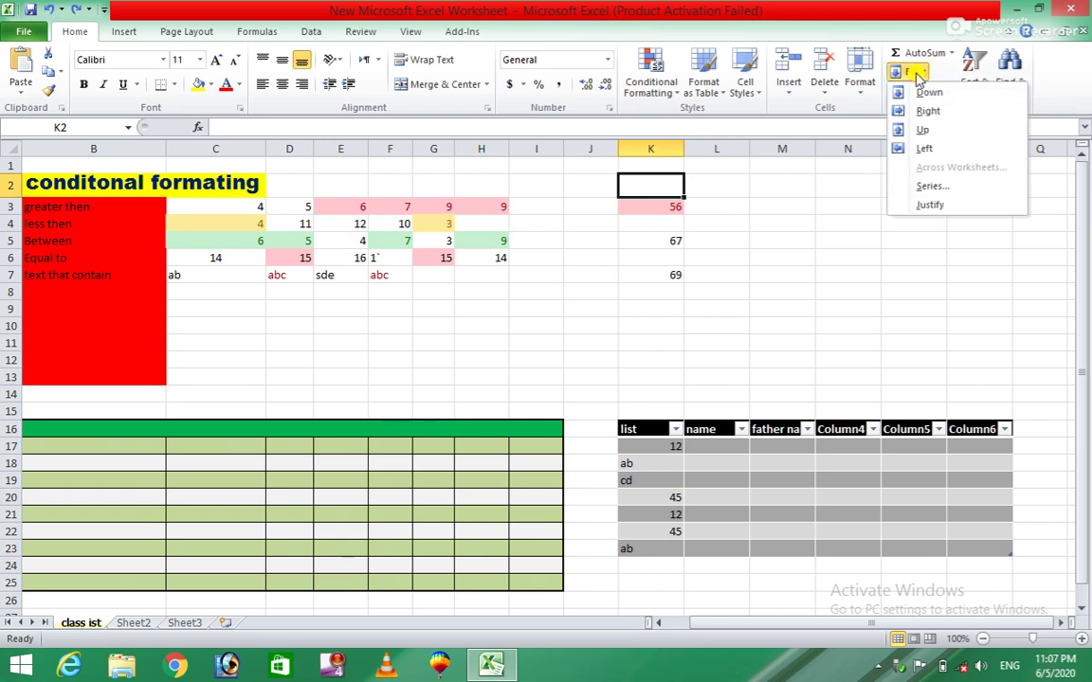
pyautogui.click(939, 134)
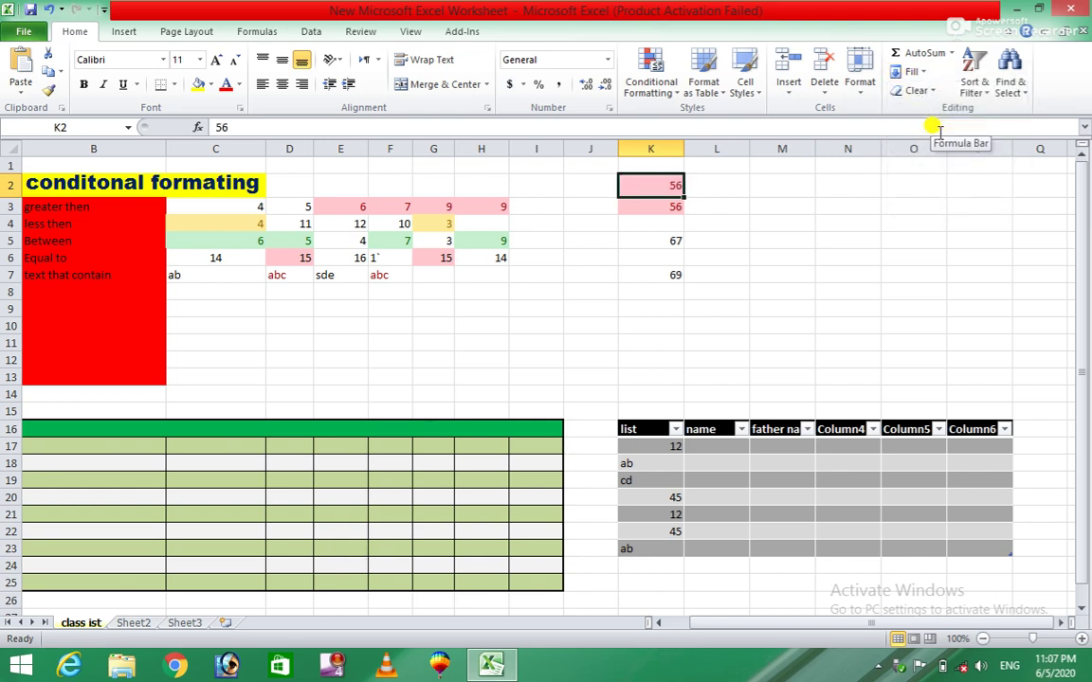
pyautogui.press('Delete')
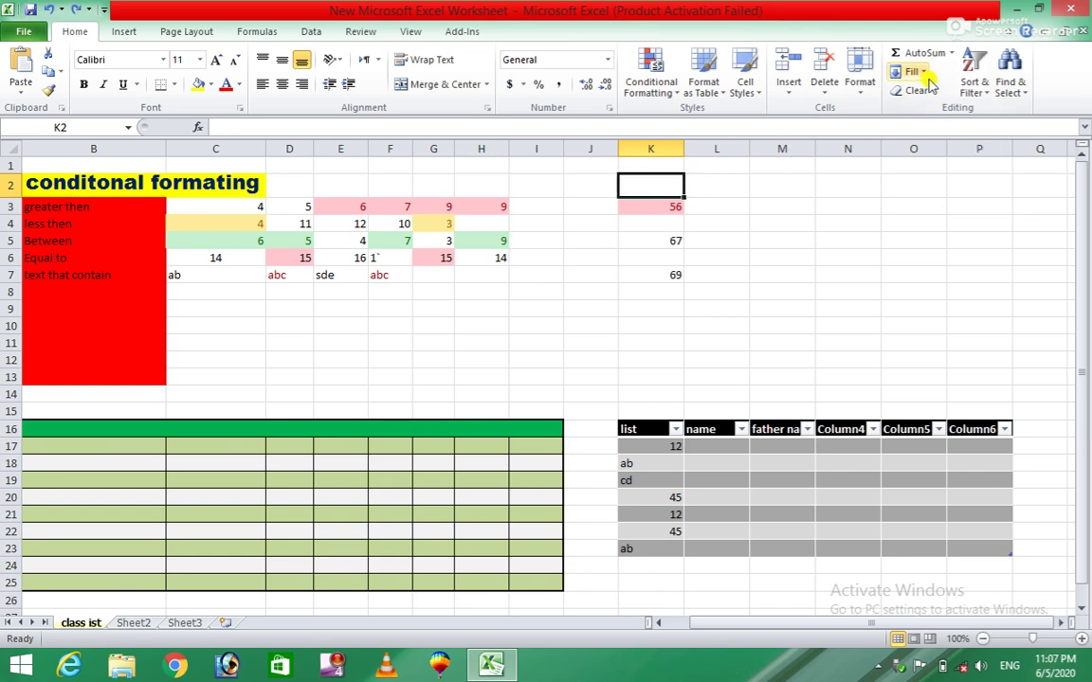
pyautogui.click(912, 72)
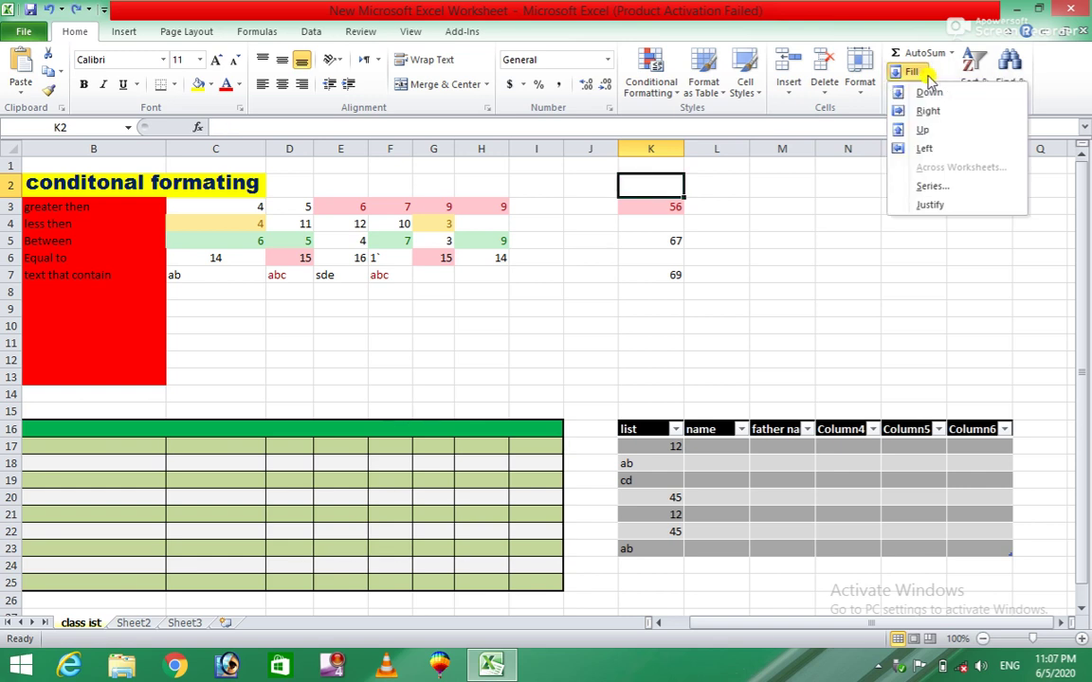
pyautogui.click(932, 187)
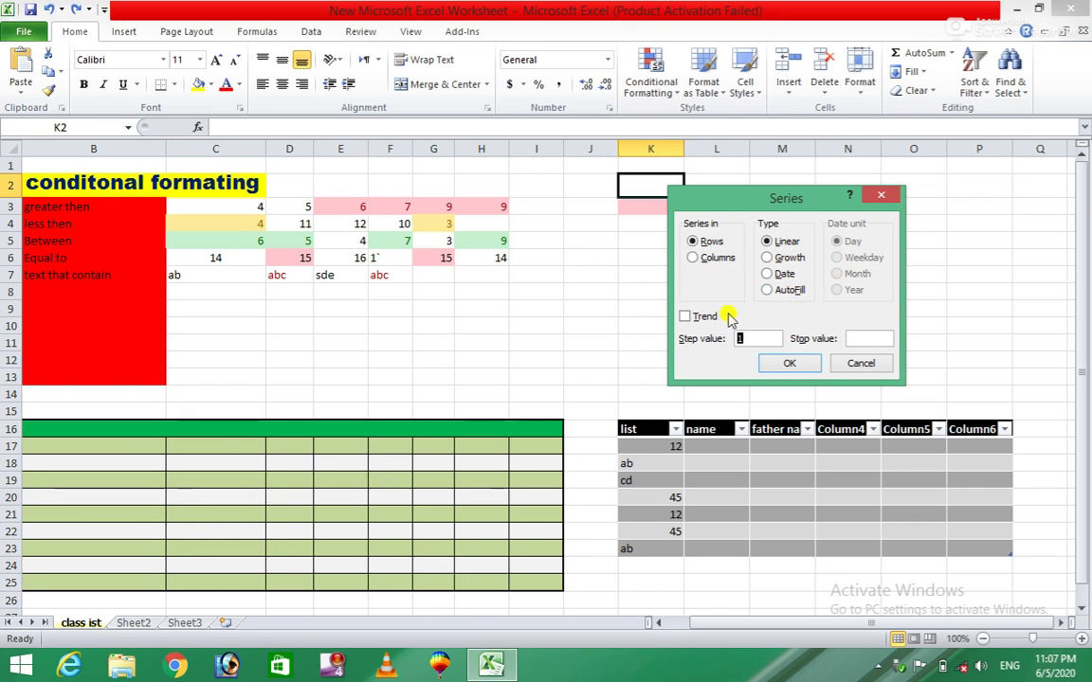
pyautogui.click(783, 365)
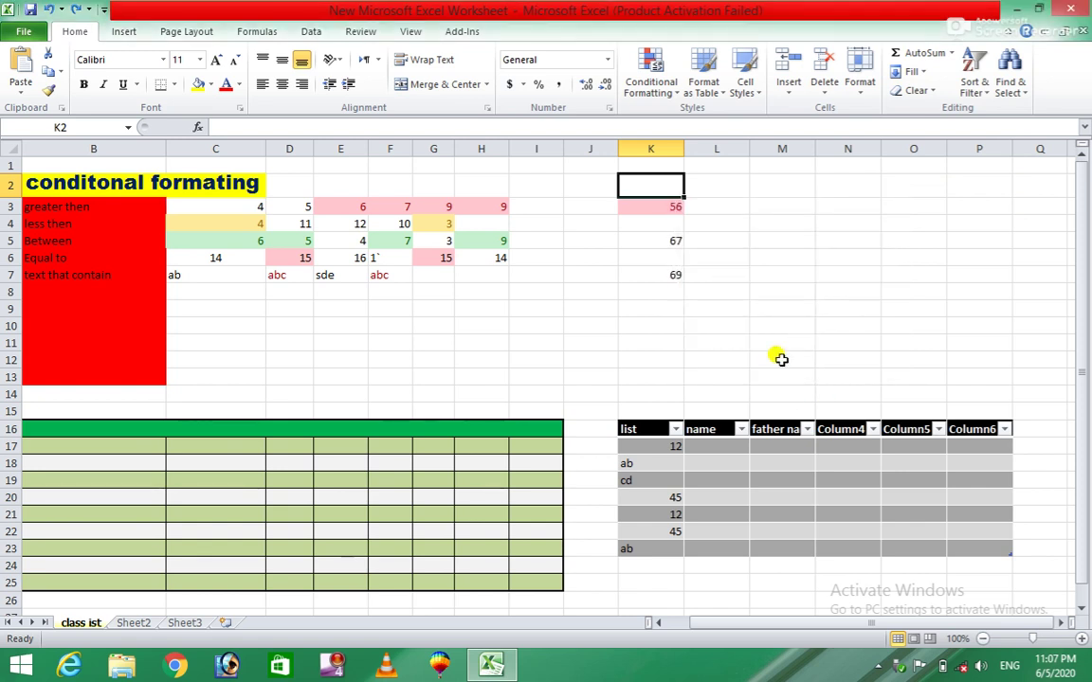
pyautogui.click(915, 73)
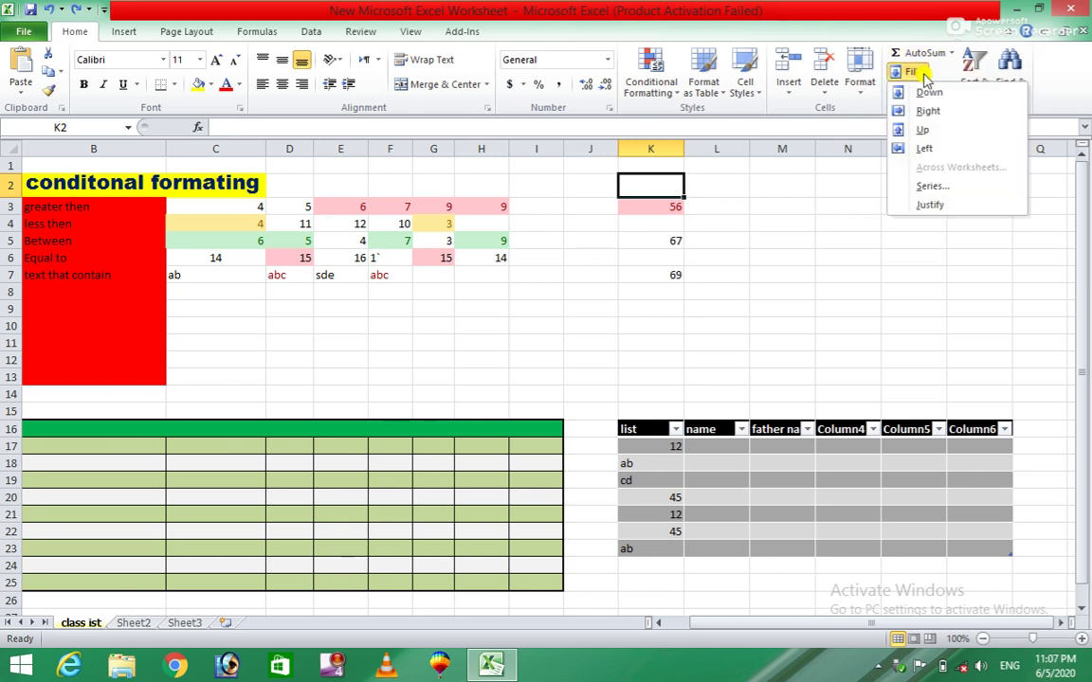
pyautogui.click(943, 206)
pyautogui.click(804, 205)
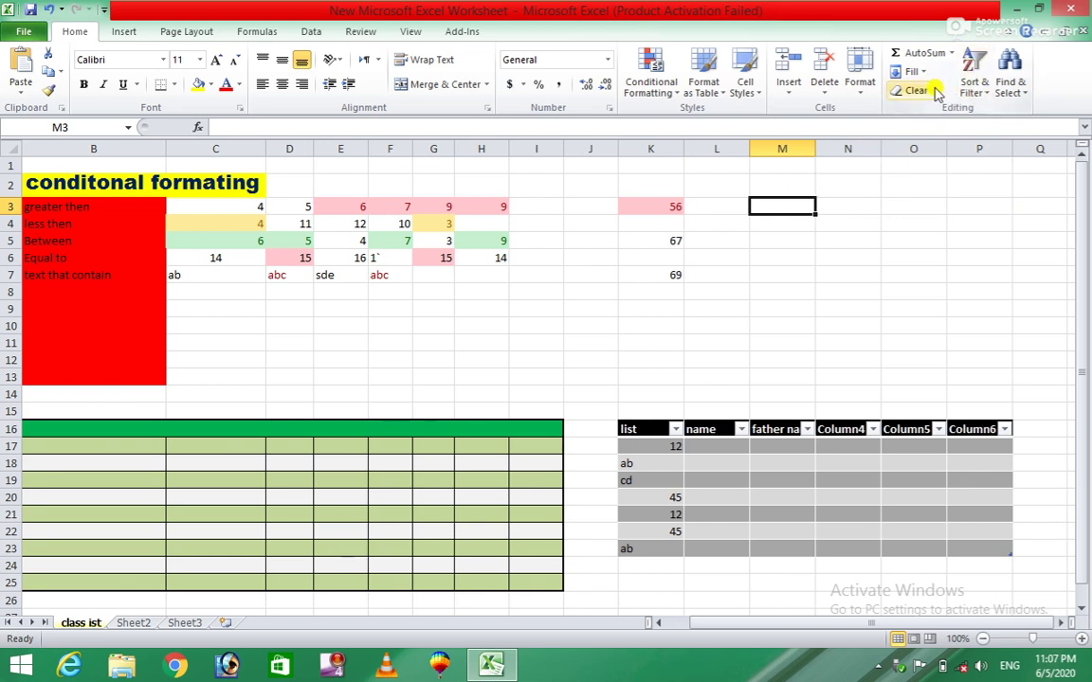
pyautogui.click(934, 87)
pyautogui.click(691, 244)
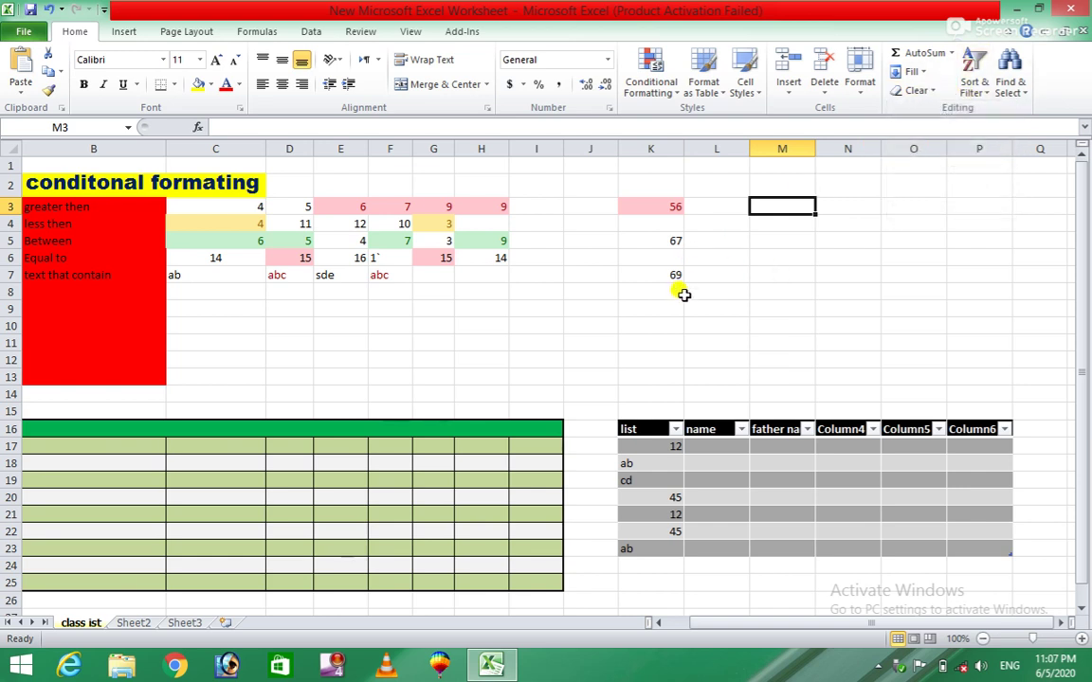
pyautogui.click(675, 274)
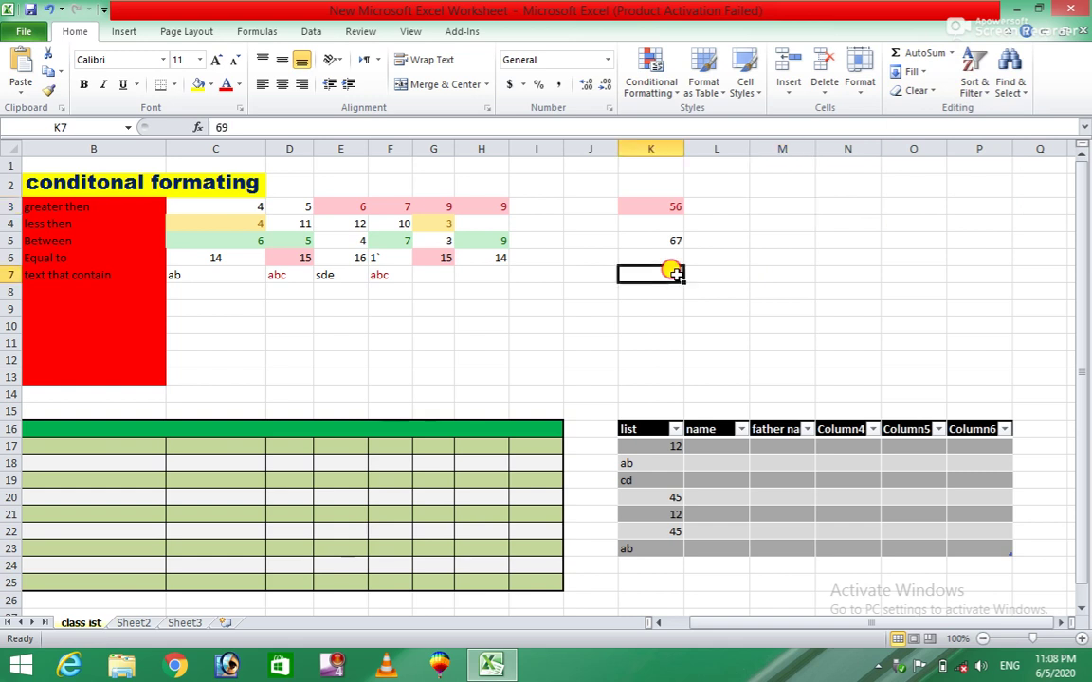
pyautogui.doubleClick(673, 274)
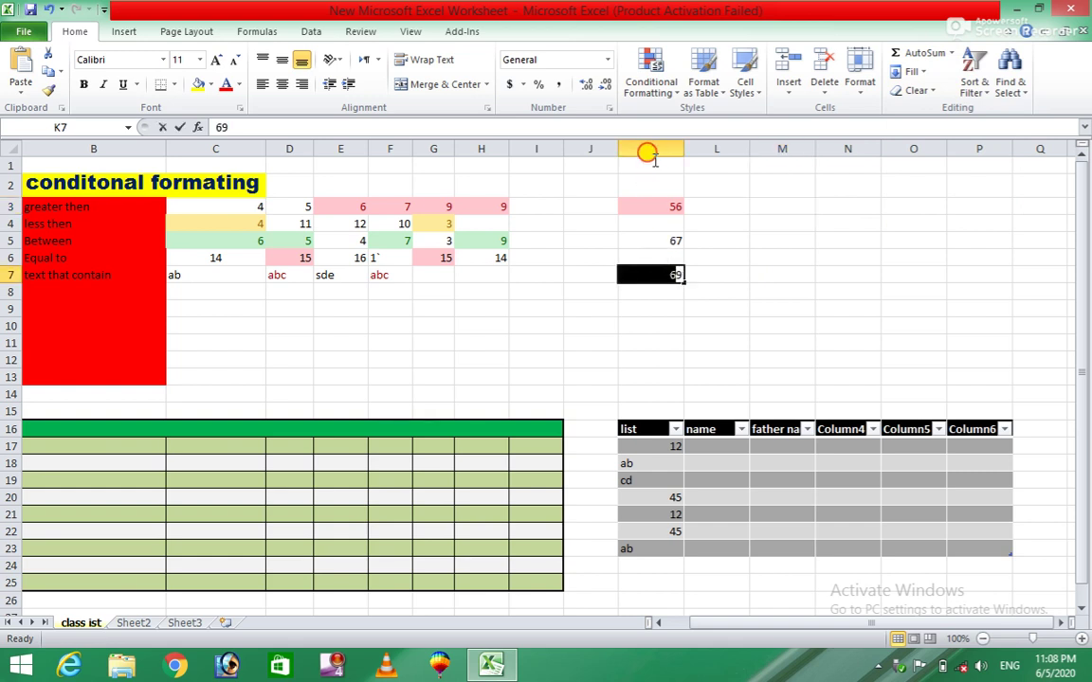
pyautogui.click(839, 274)
pyautogui.moveTo(630, 204)
pyautogui.mouseDown()
pyautogui.moveTo(484, 263)
pyautogui.moveTo(451, 261)
pyautogui.moveTo(360, 295)
pyautogui.moveTo(289, 275)
pyautogui.mouseUp()
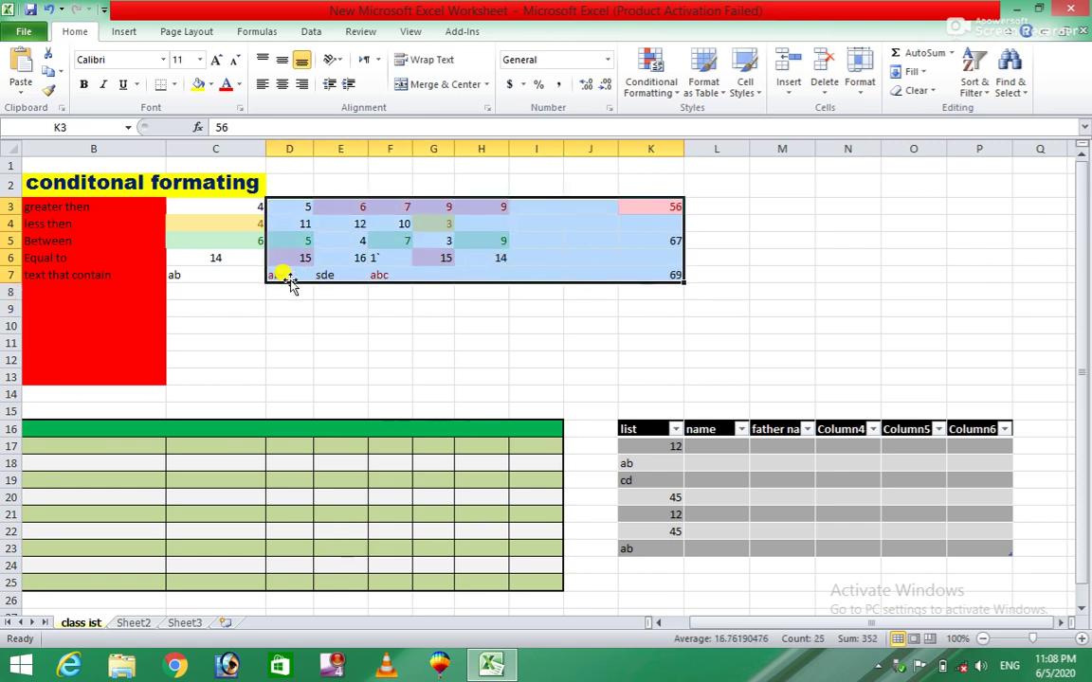
pyautogui.click(917, 91)
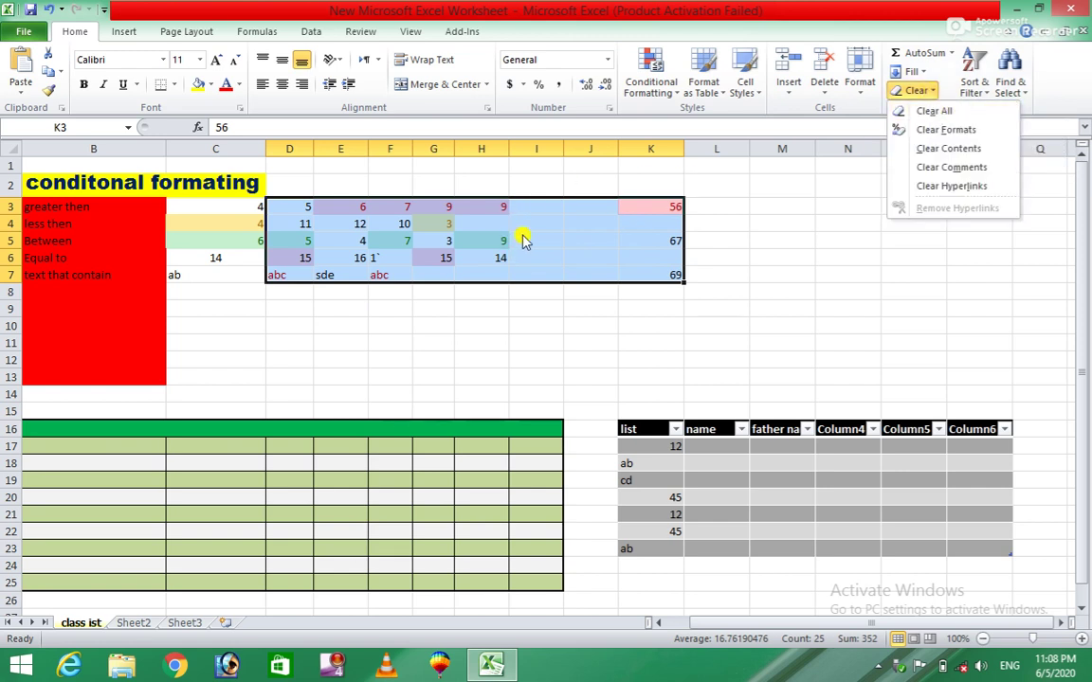
pyautogui.click(943, 115)
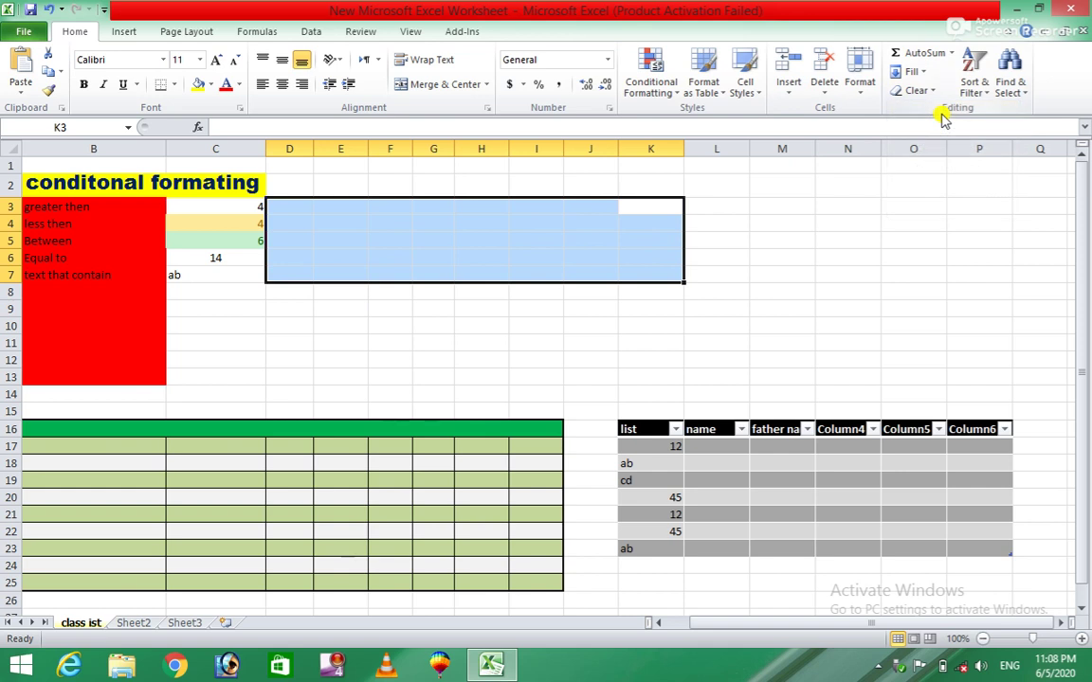
pyautogui.hotkey('ctrl', 'z')
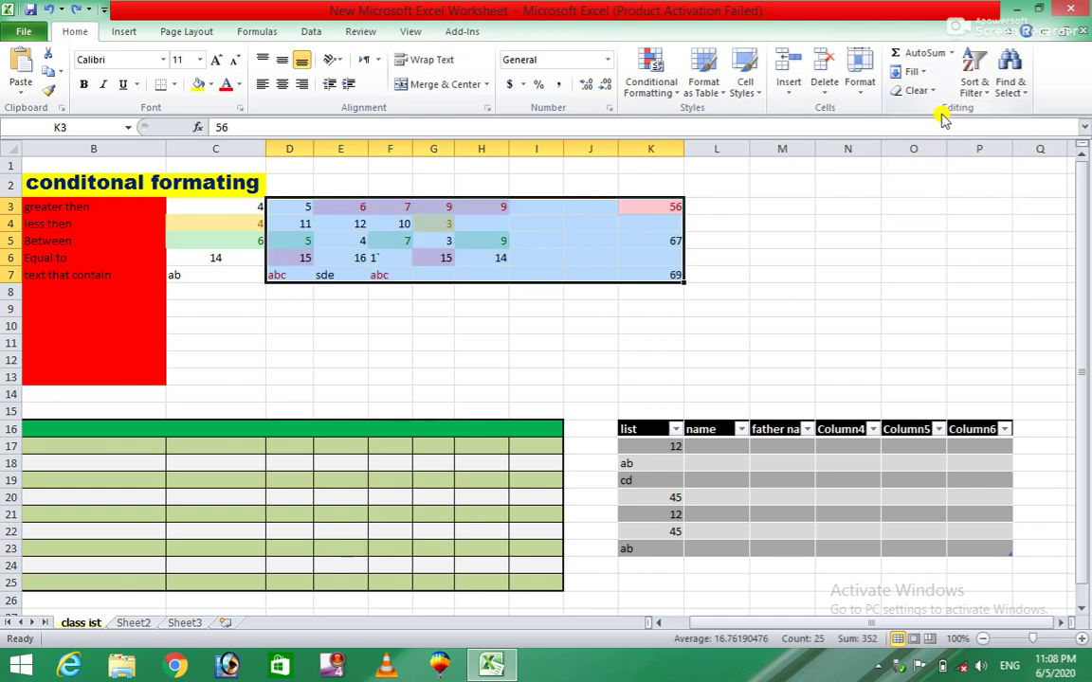
pyautogui.click(915, 90)
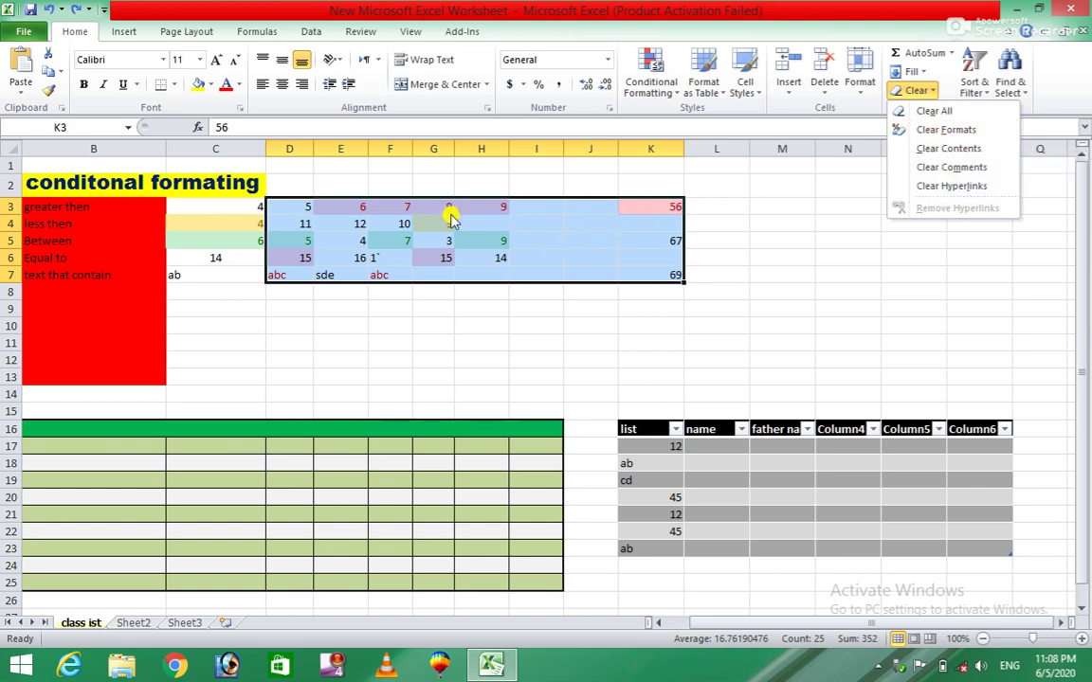
pyautogui.click(968, 130)
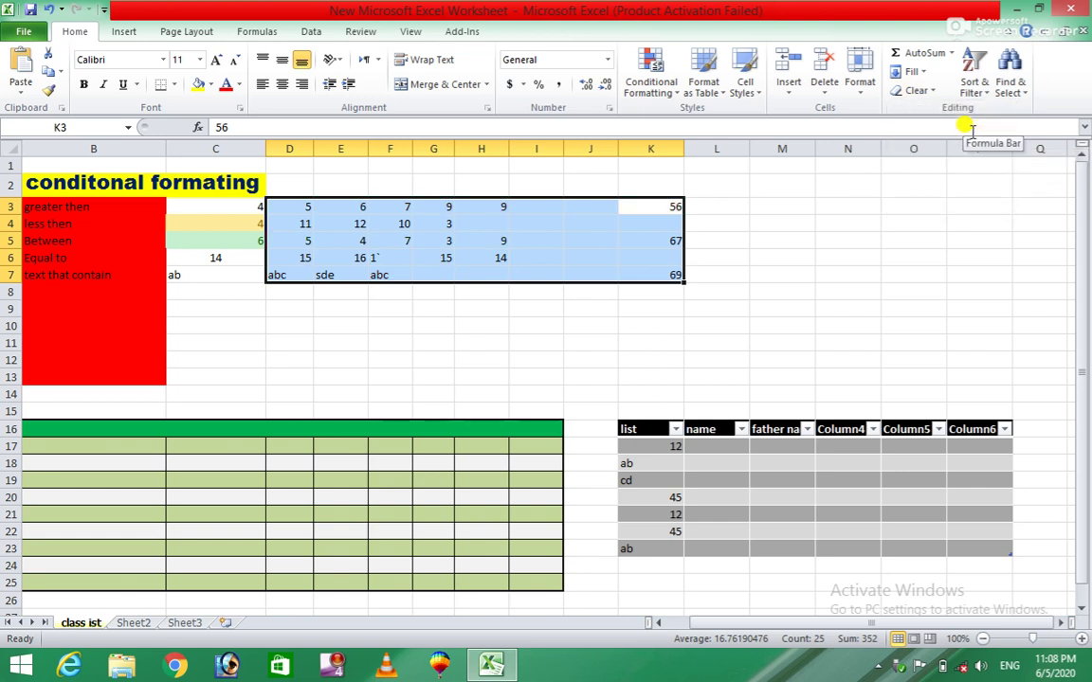
pyautogui.hotkey('ctrl', 'z')
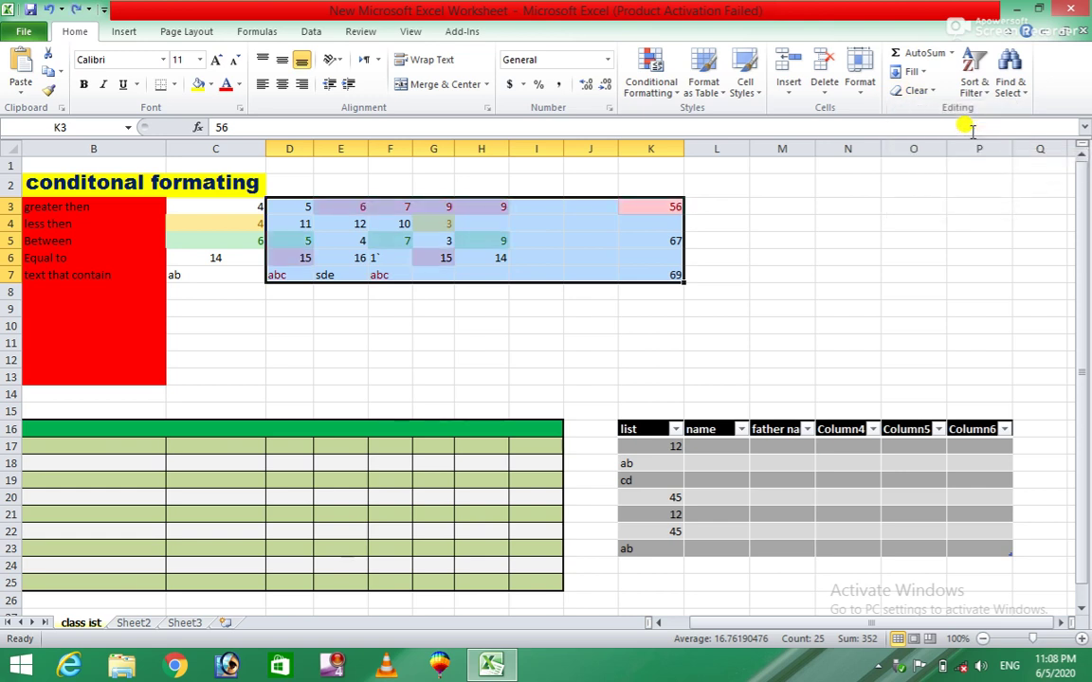
pyautogui.click(915, 90)
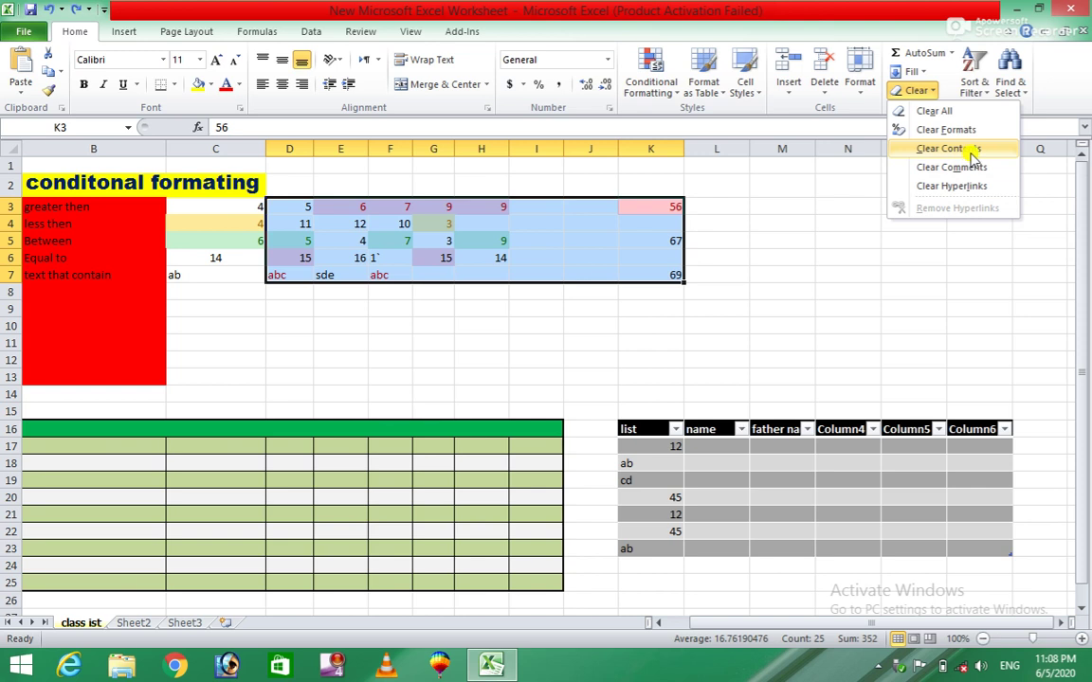
pyautogui.click(966, 149)
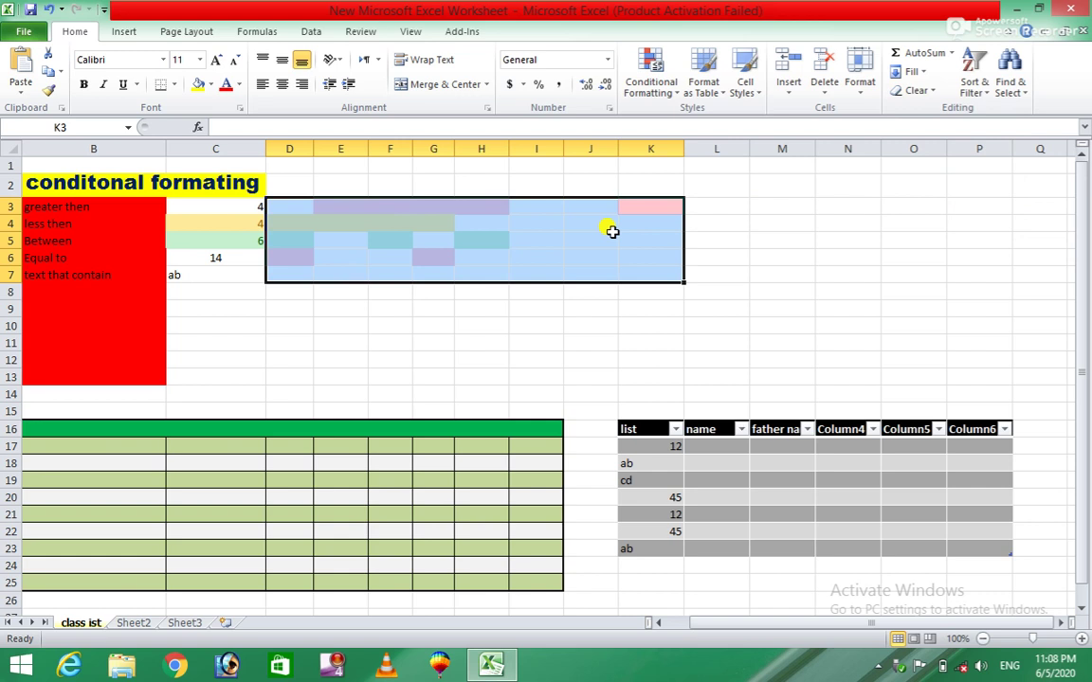
pyautogui.hotkey('ctrl', 'z')
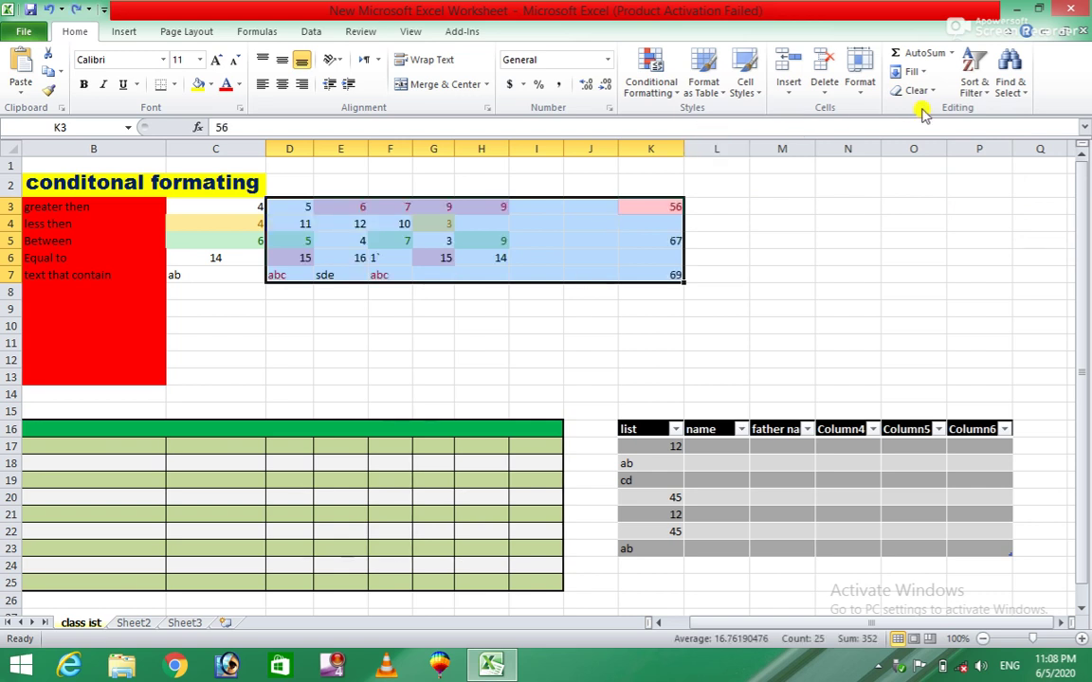
pyautogui.click(926, 91)
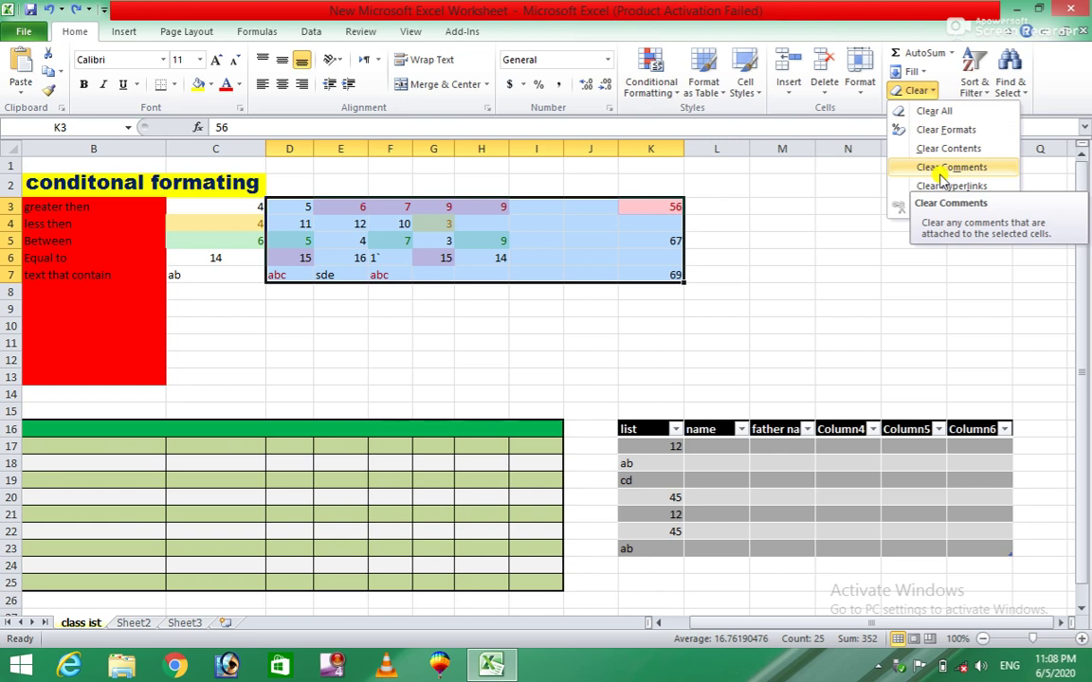
pyautogui.click(957, 168)
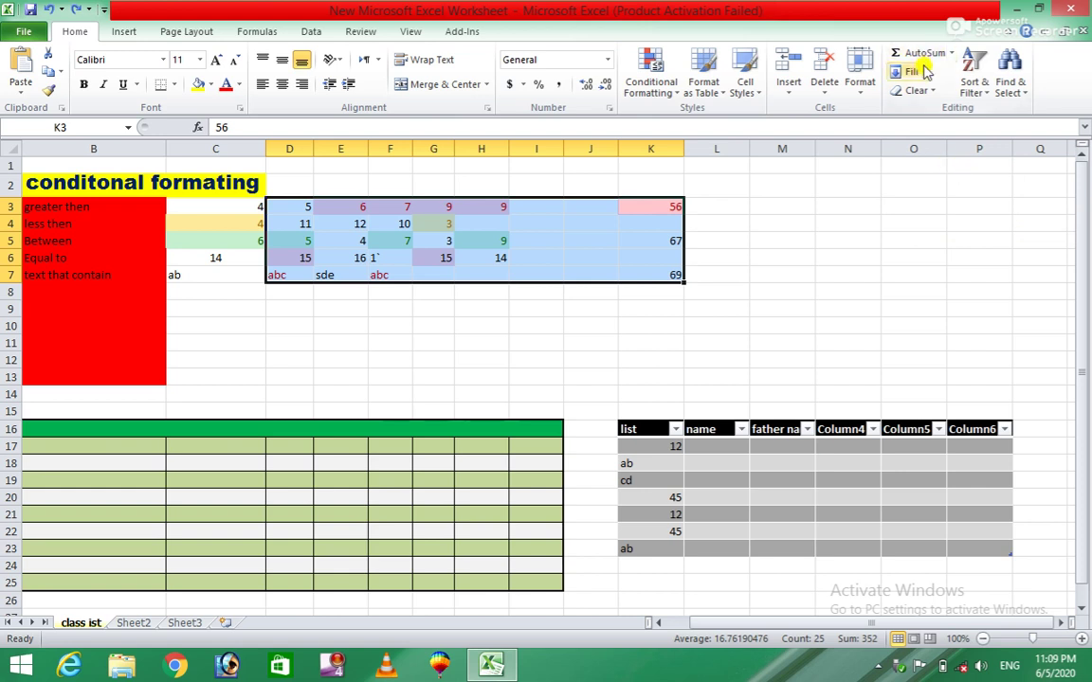
pyautogui.click(911, 90)
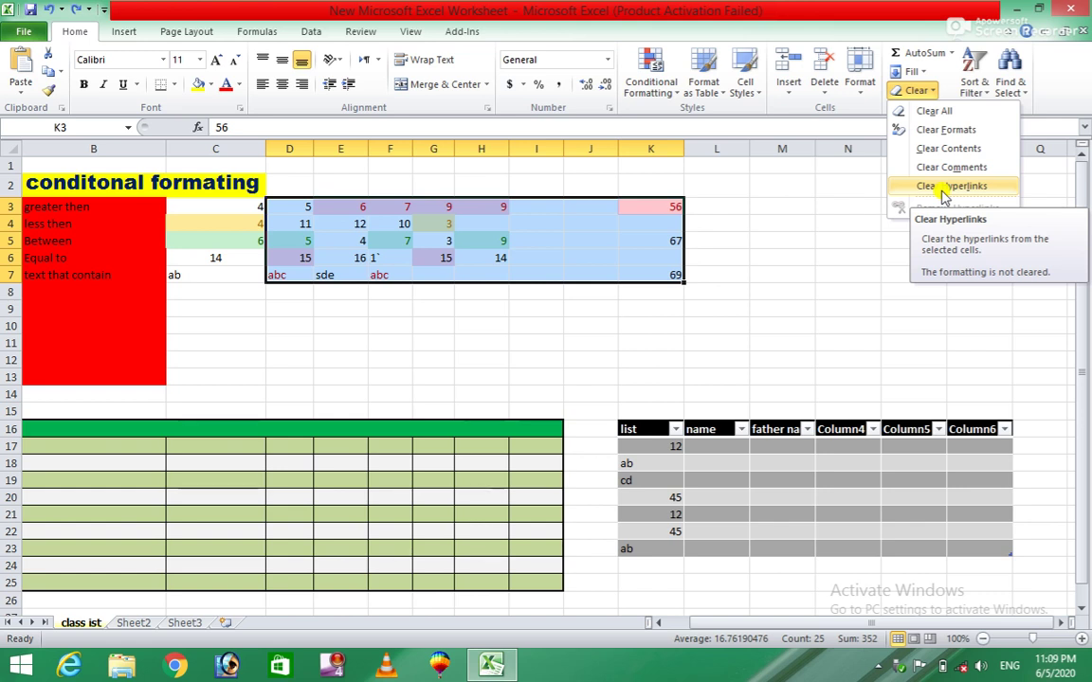
pyautogui.click(968, 185)
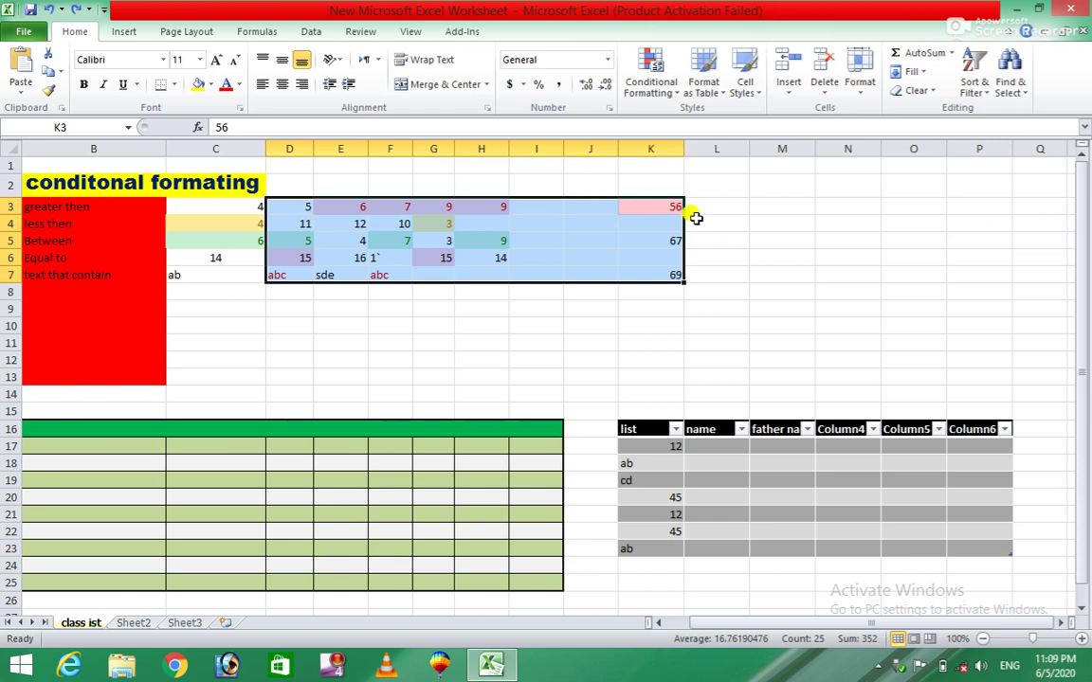
pyautogui.click(743, 205)
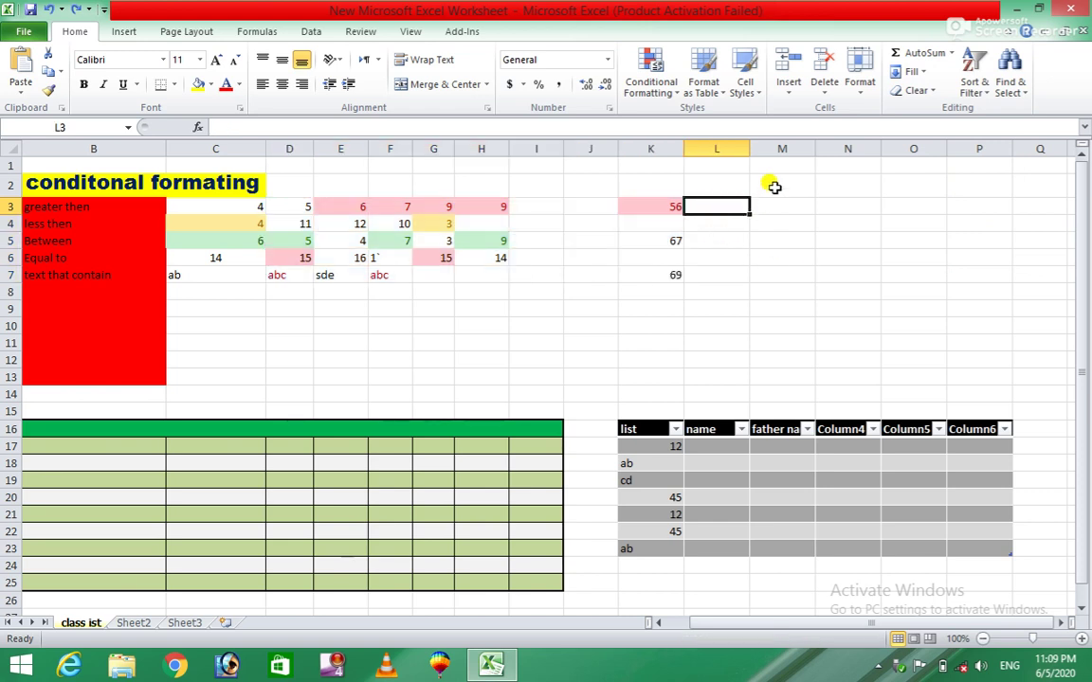
# Enter 23, 45, 67, 87, 09, 42 and 64 down column M from M2 to M8.
pyautogui.click(774, 187)
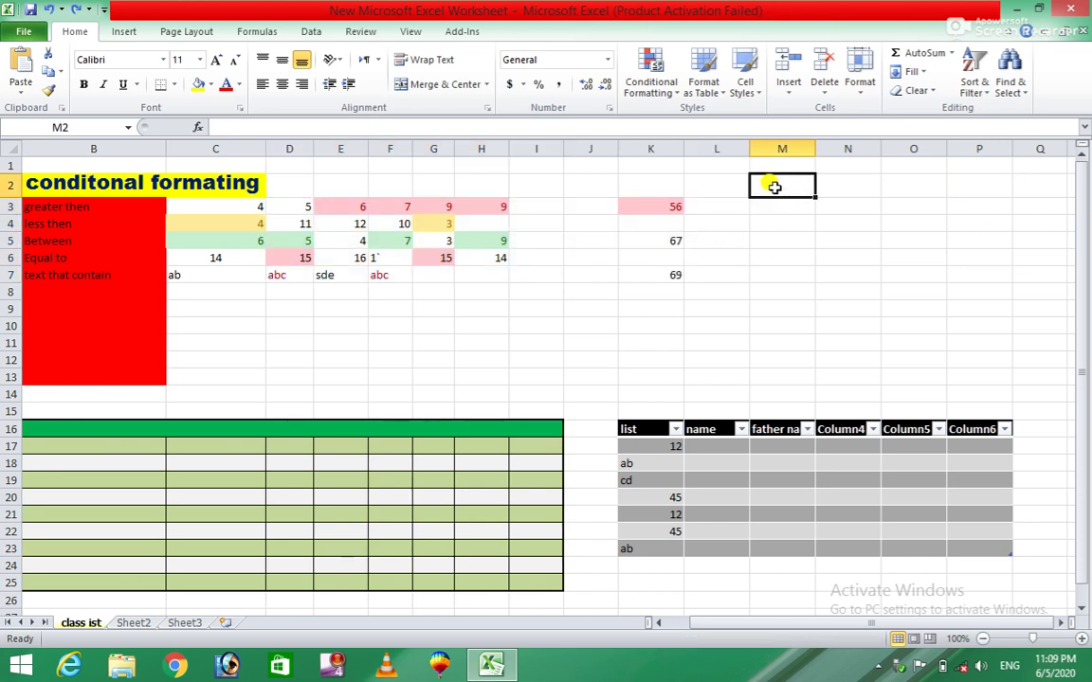
pyautogui.write('23')
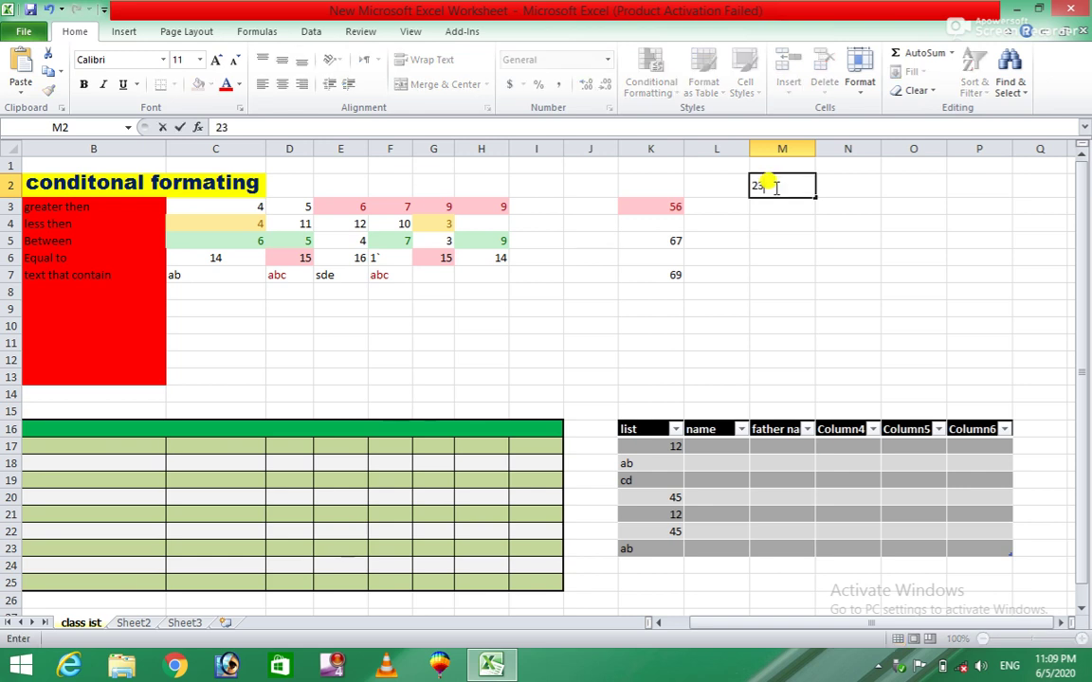
pyautogui.press('Return')
pyautogui.write('45')
pyautogui.press('Return')
pyautogui.write('67')
pyautogui.press('Return')
pyautogui.write('87')
pyautogui.press('Return')
pyautogui.write('09')
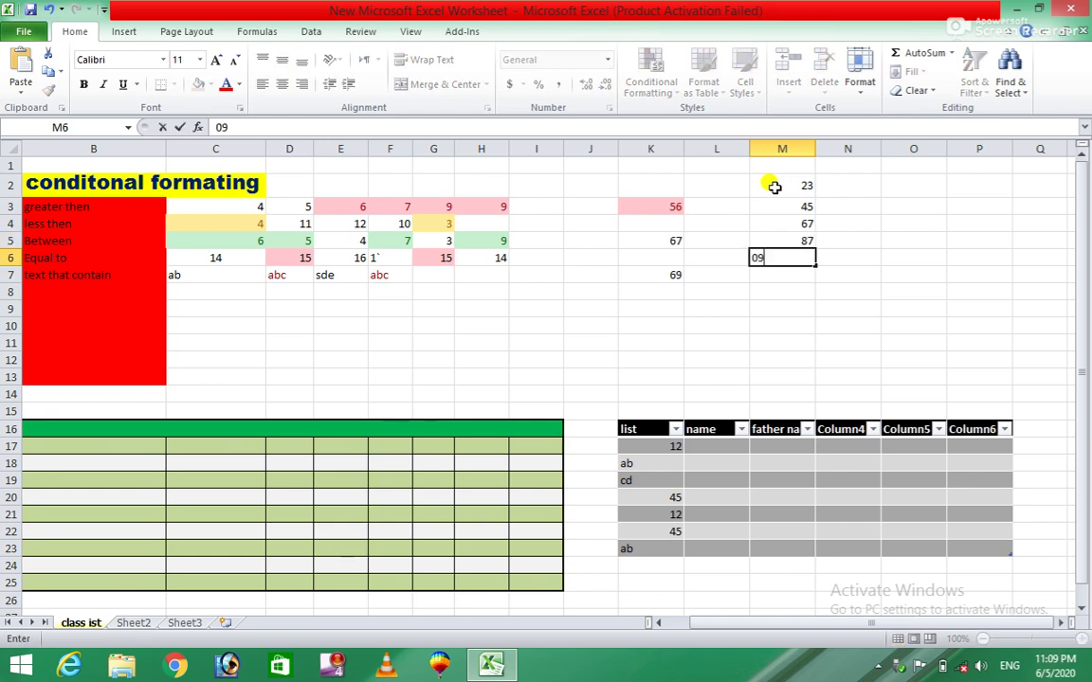
pyautogui.press('Return')
pyautogui.write('42')
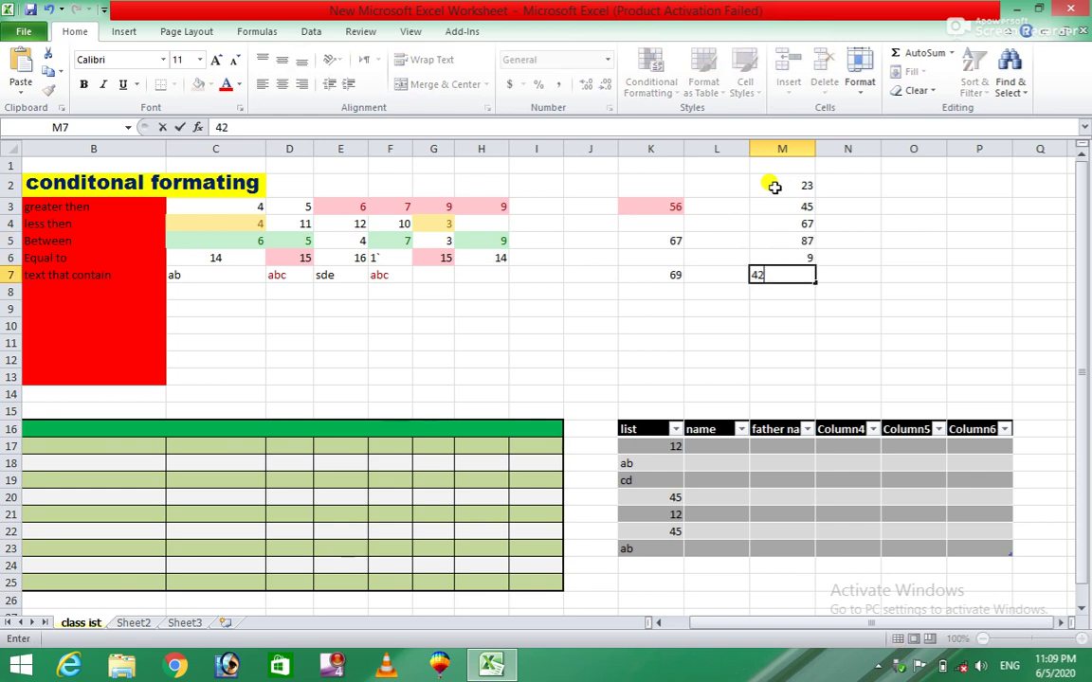
pyautogui.press('Return')
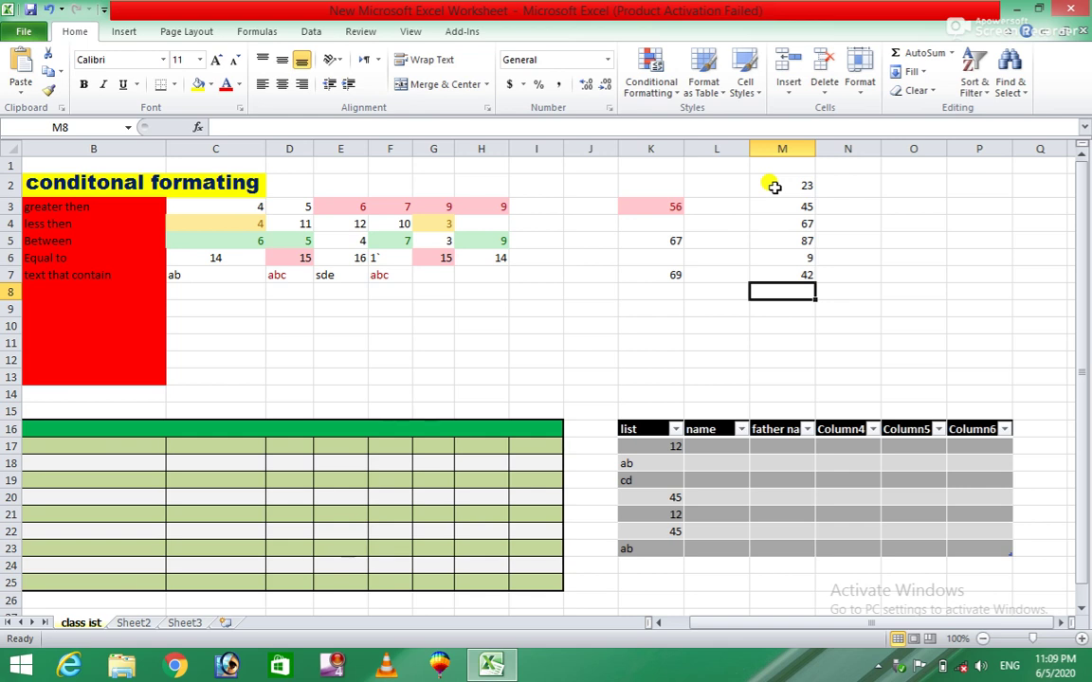
pyautogui.write('64')
pyautogui.click(919, 241)
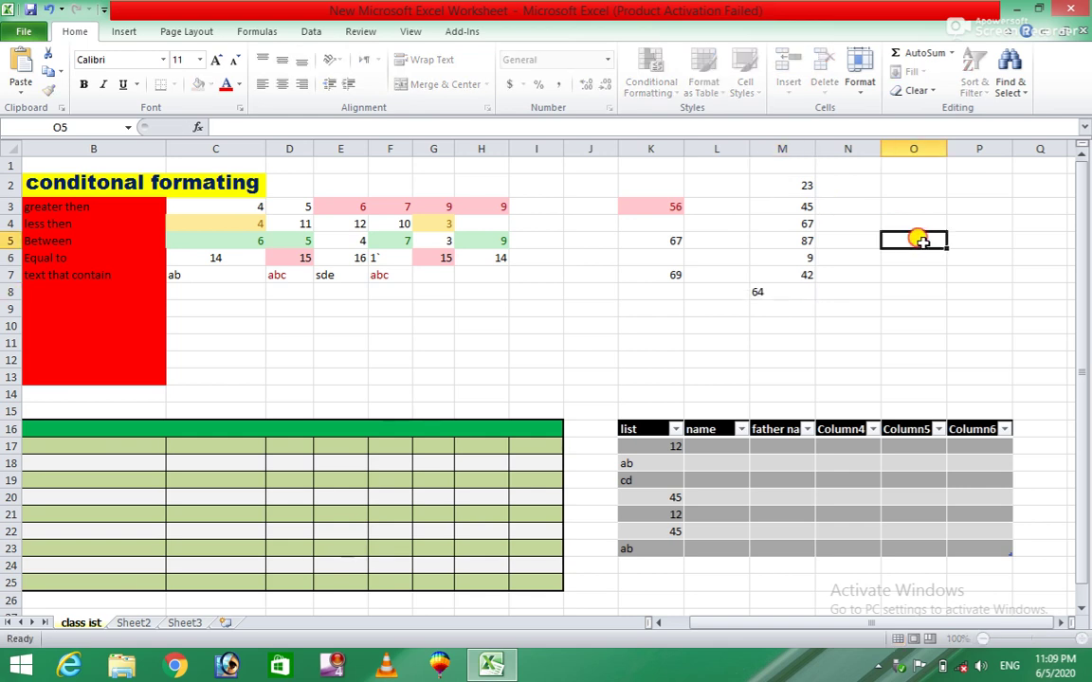
# Select M2:M8 and sort the numbers smallest to largest.
pyautogui.moveTo(788, 184)
pyautogui.mouseDown()
pyautogui.moveTo(780, 180)
pyautogui.moveTo(775, 287)
pyautogui.mouseUp()
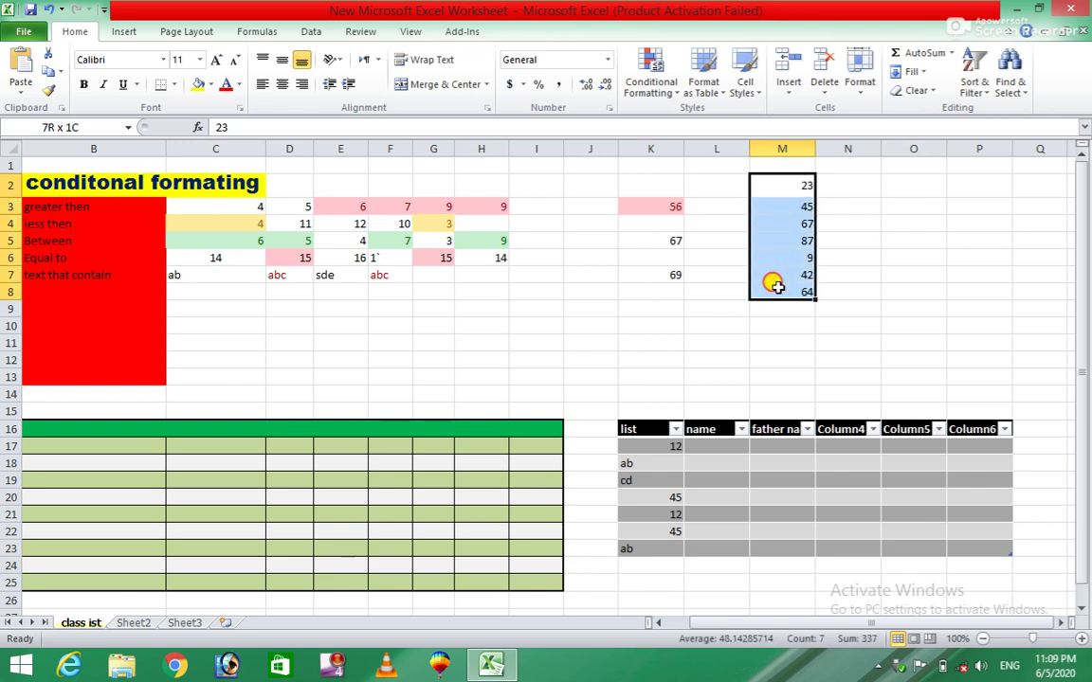
pyautogui.click(971, 93)
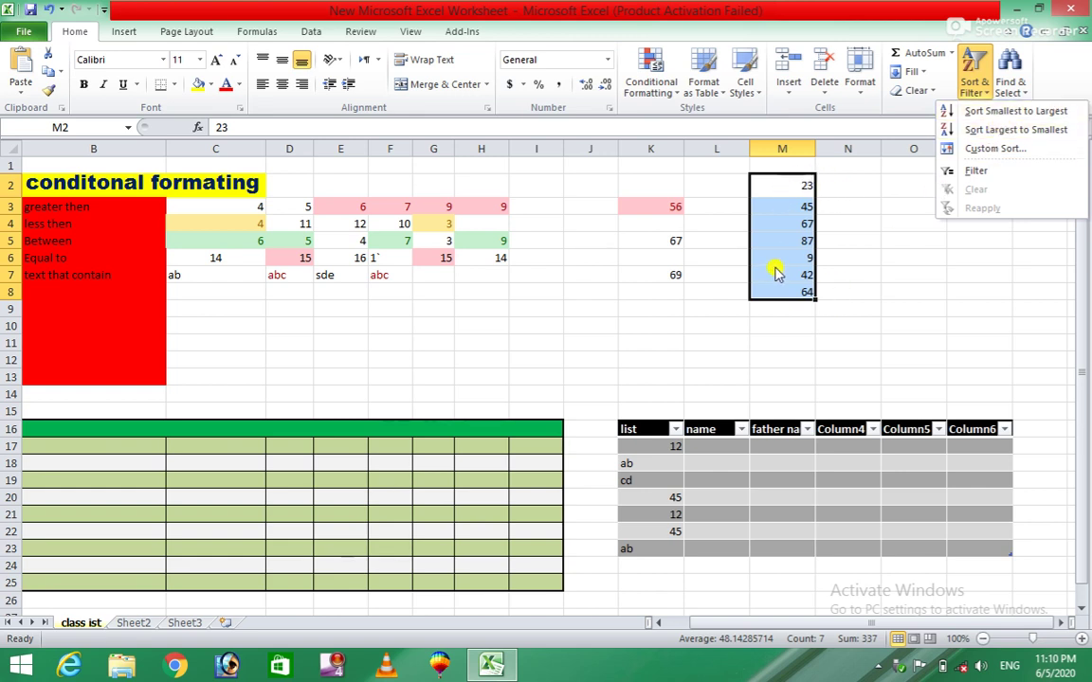
pyautogui.moveTo(1009, 111)
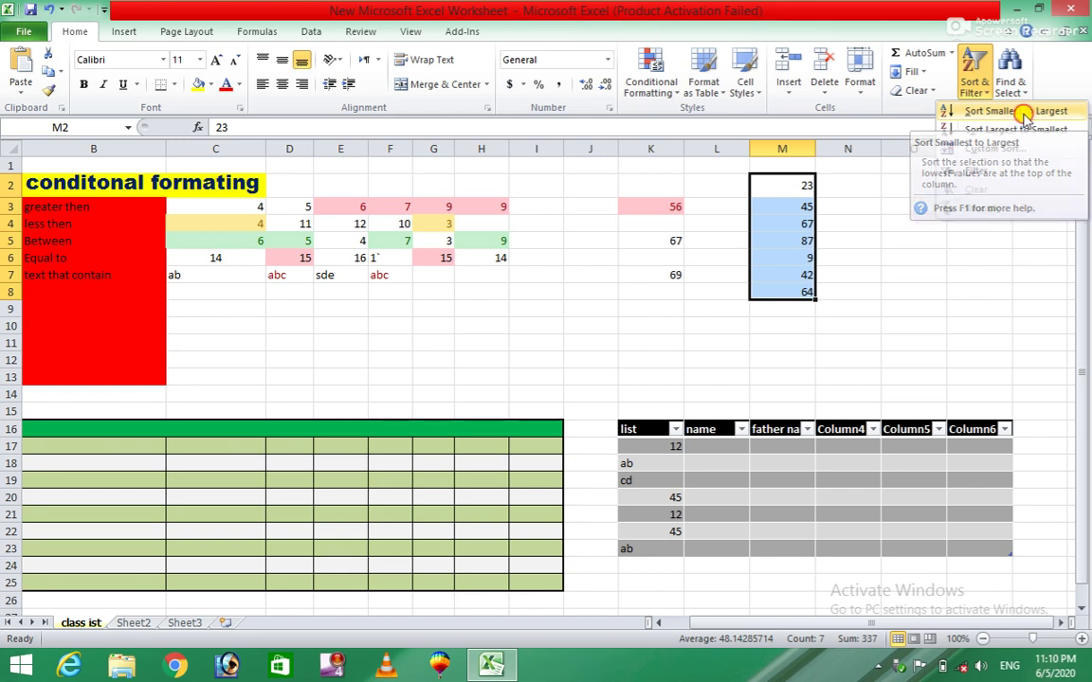
pyautogui.click(1023, 112)
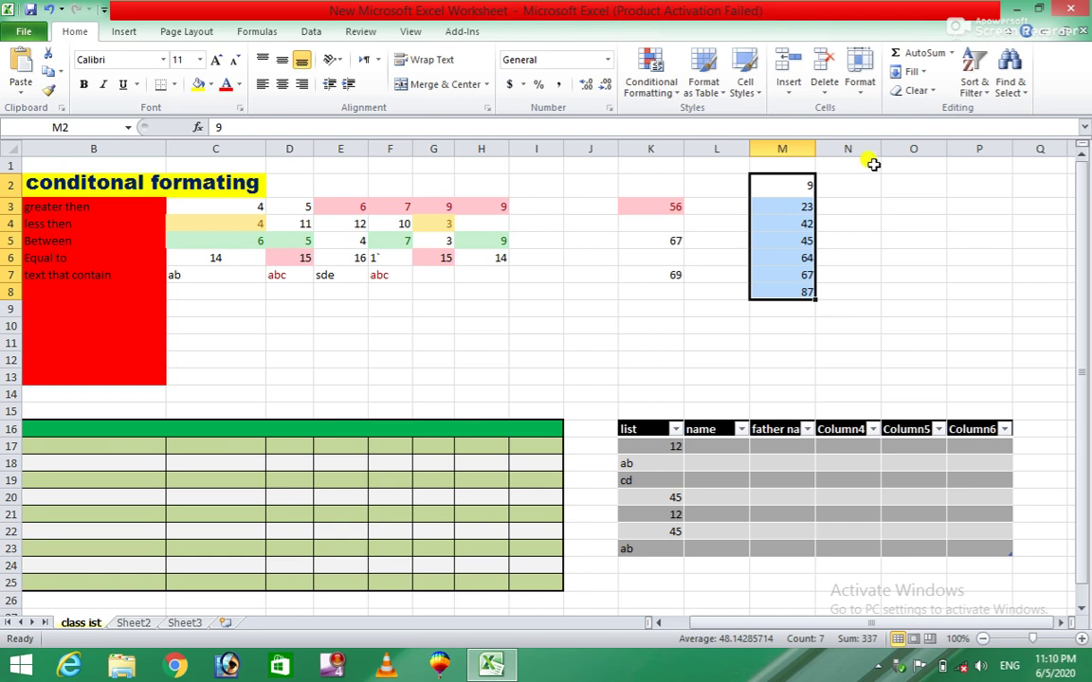
# Re-sort the list largest to smallest, then bring up the Custom Sort dialog.
pyautogui.click(976, 85)
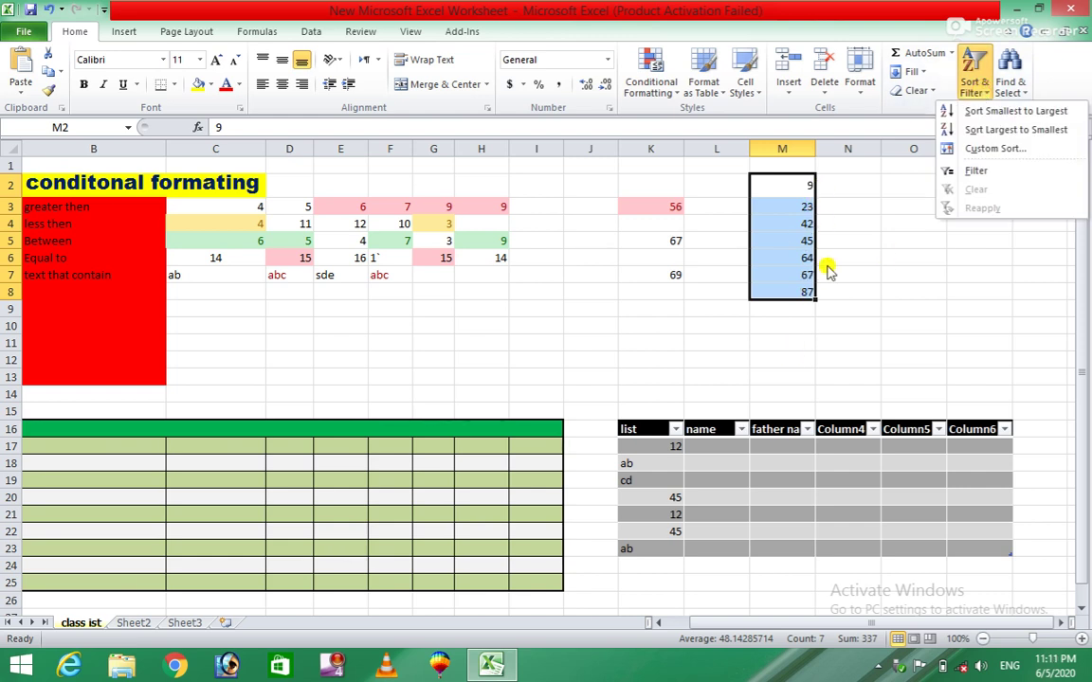
pyautogui.click(1033, 131)
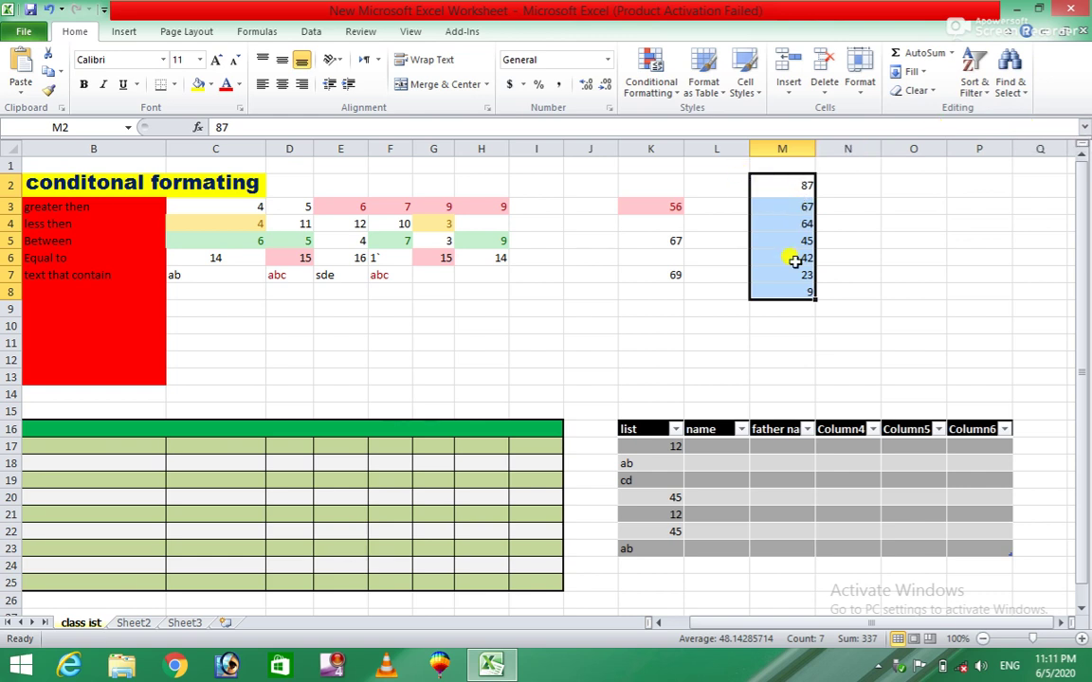
pyautogui.click(986, 97)
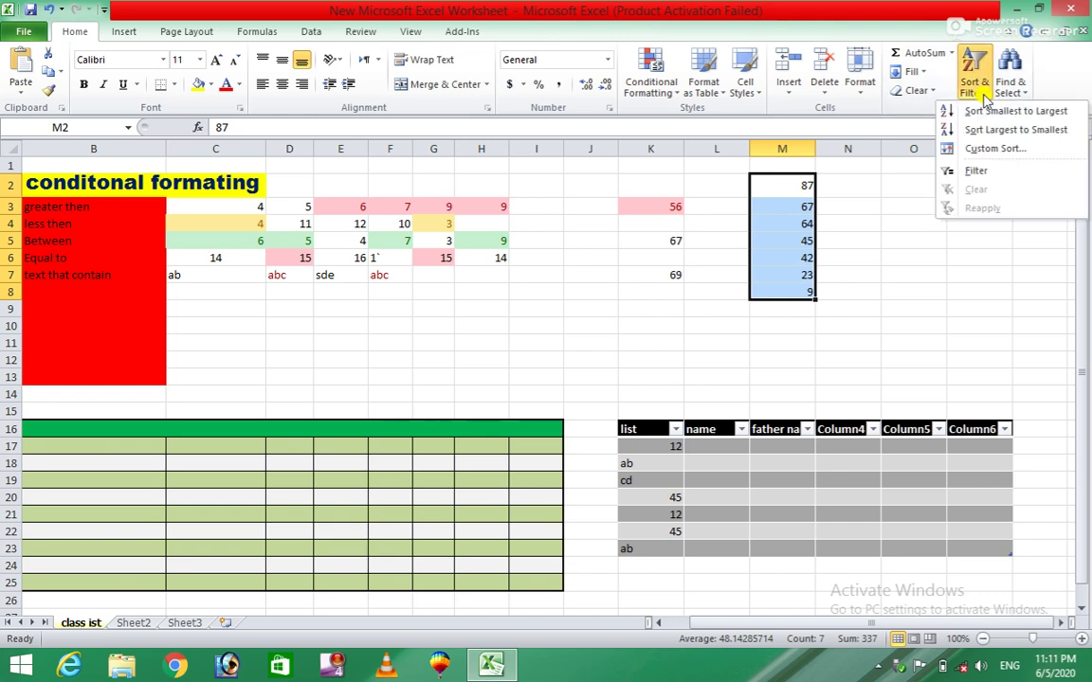
pyautogui.click(945, 149)
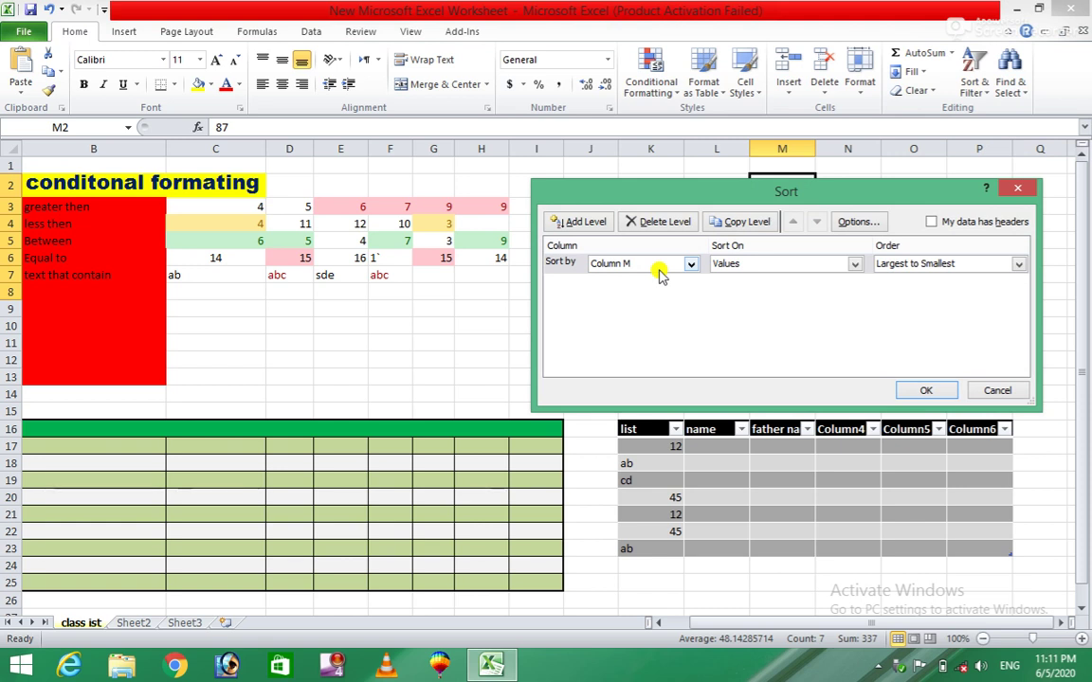
# In the Sort dialog, sort Column M on cell values, smallest to largest.
pyautogui.click(691, 267)
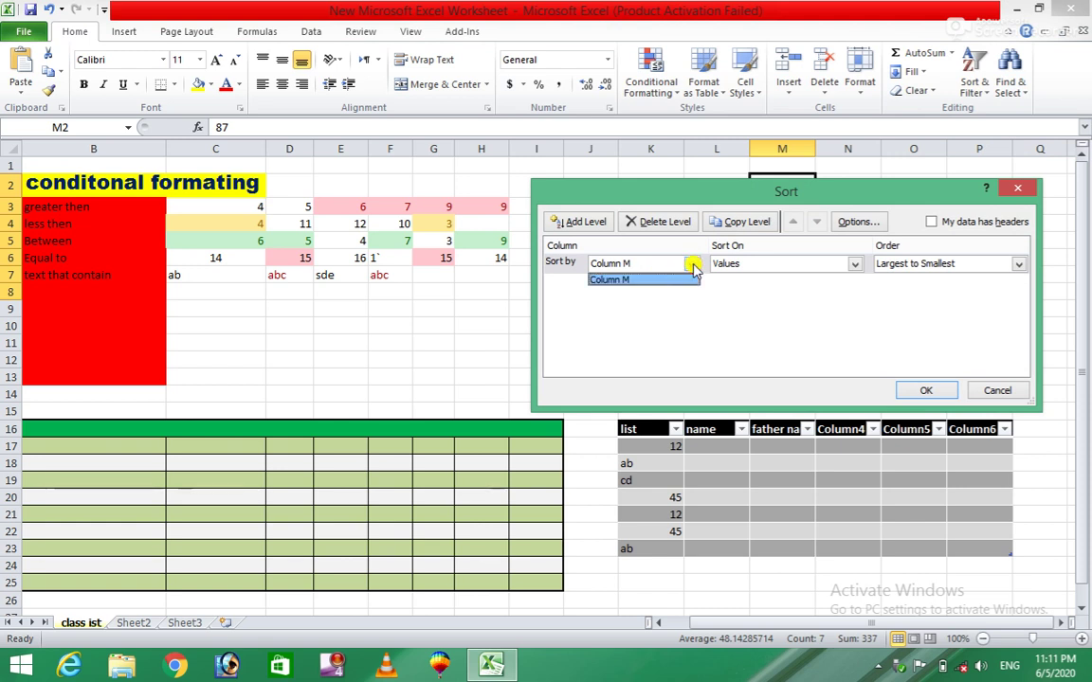
pyautogui.click(693, 268)
pyautogui.click(853, 266)
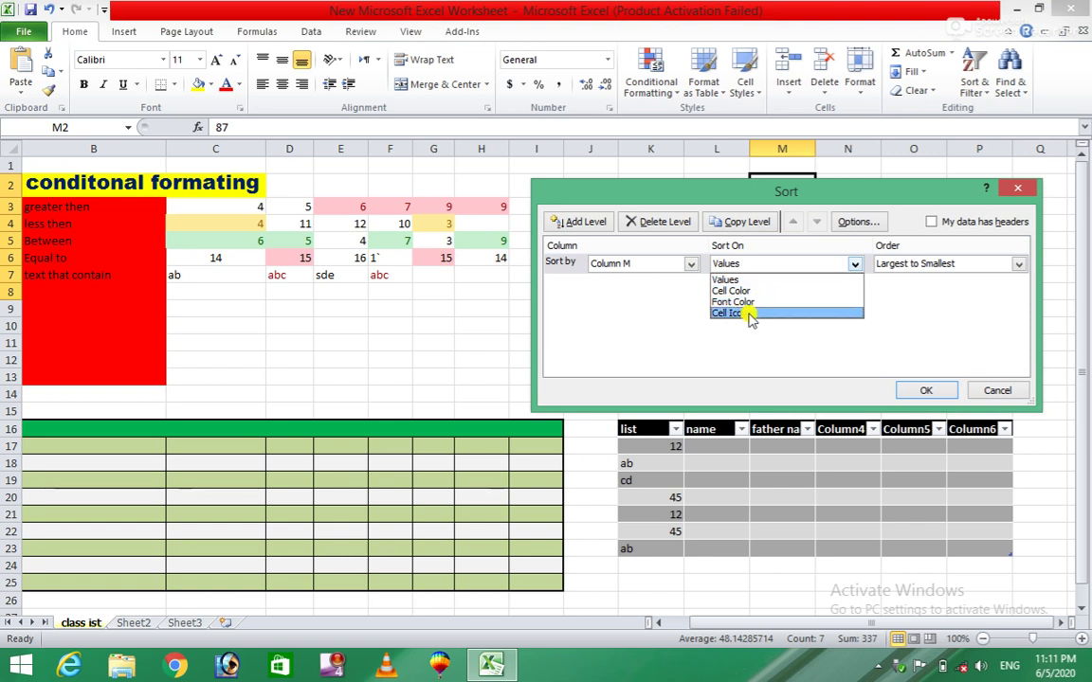
pyautogui.click(696, 341)
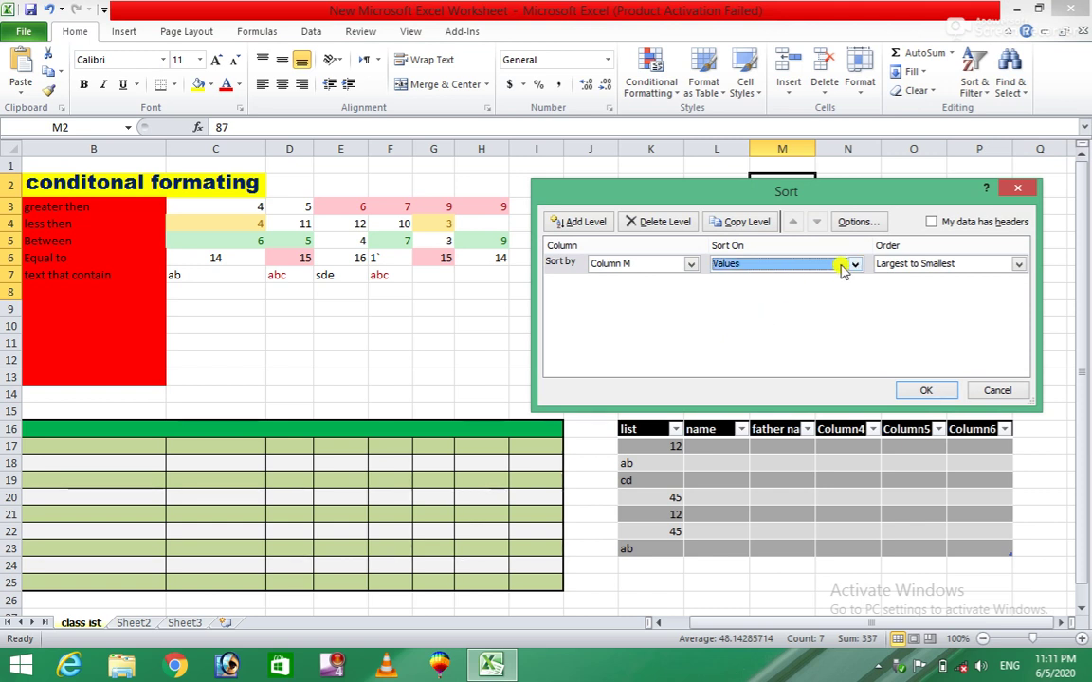
pyautogui.click(1018, 264)
pyautogui.click(916, 280)
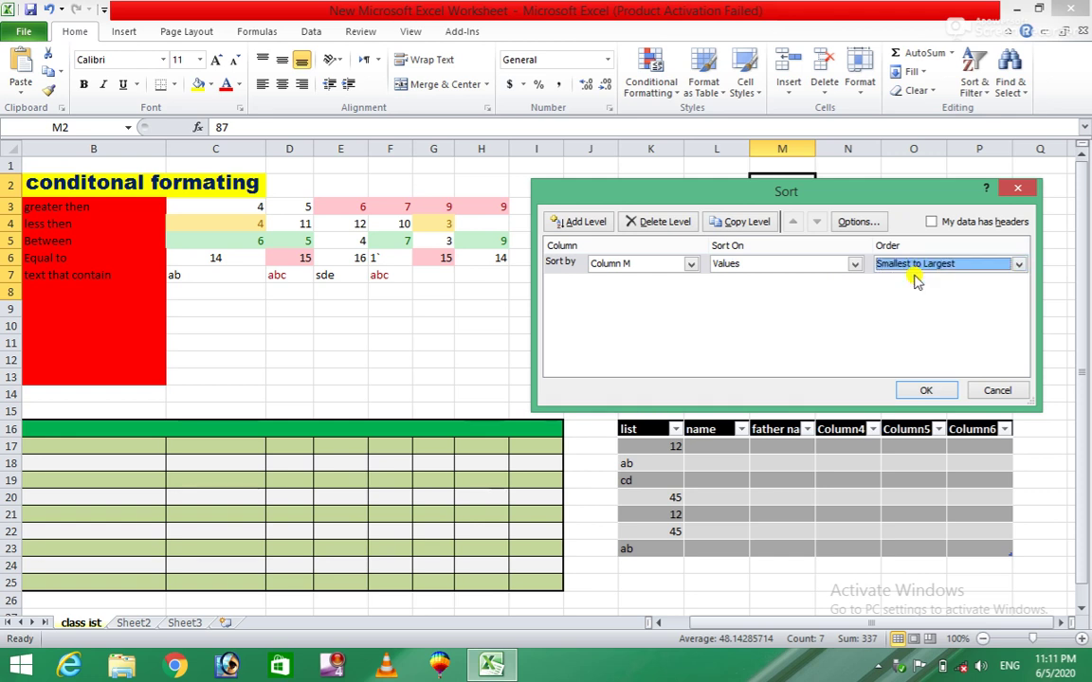
pyautogui.click(920, 393)
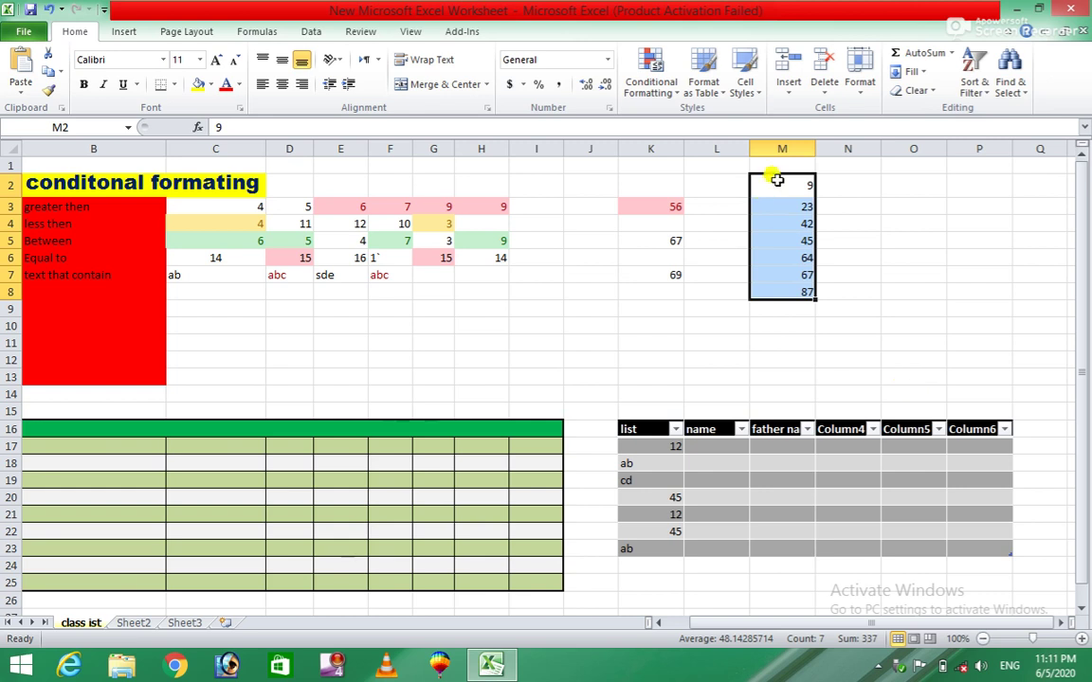
# Re-sort column M largest to smallest through Custom Sort.
pyautogui.click(984, 91)
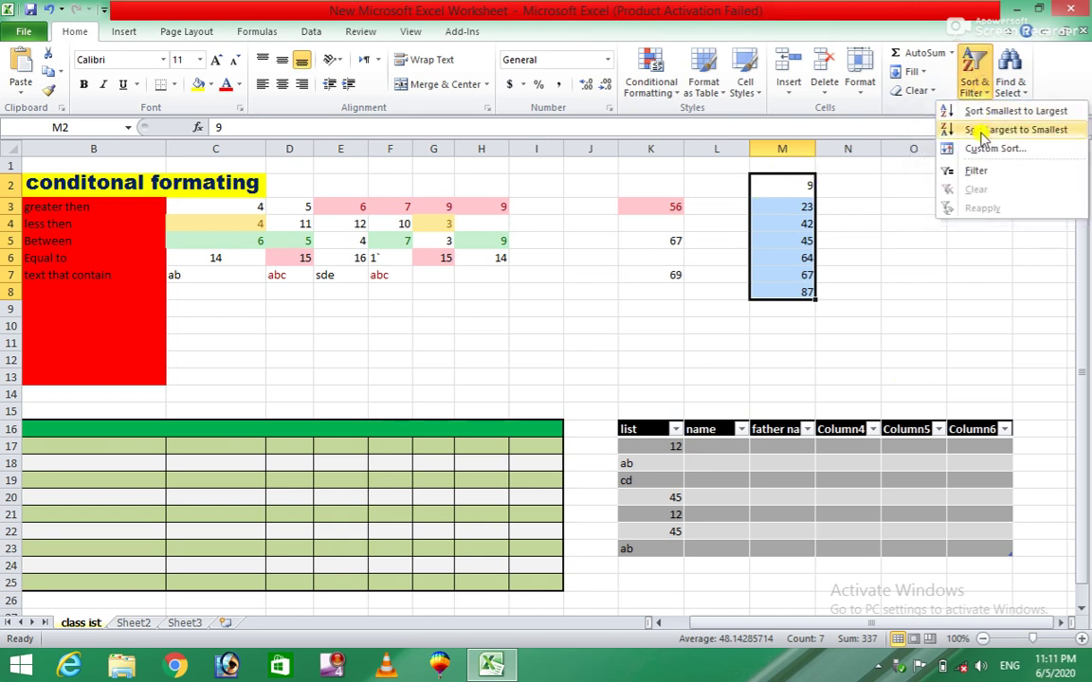
pyautogui.click(978, 145)
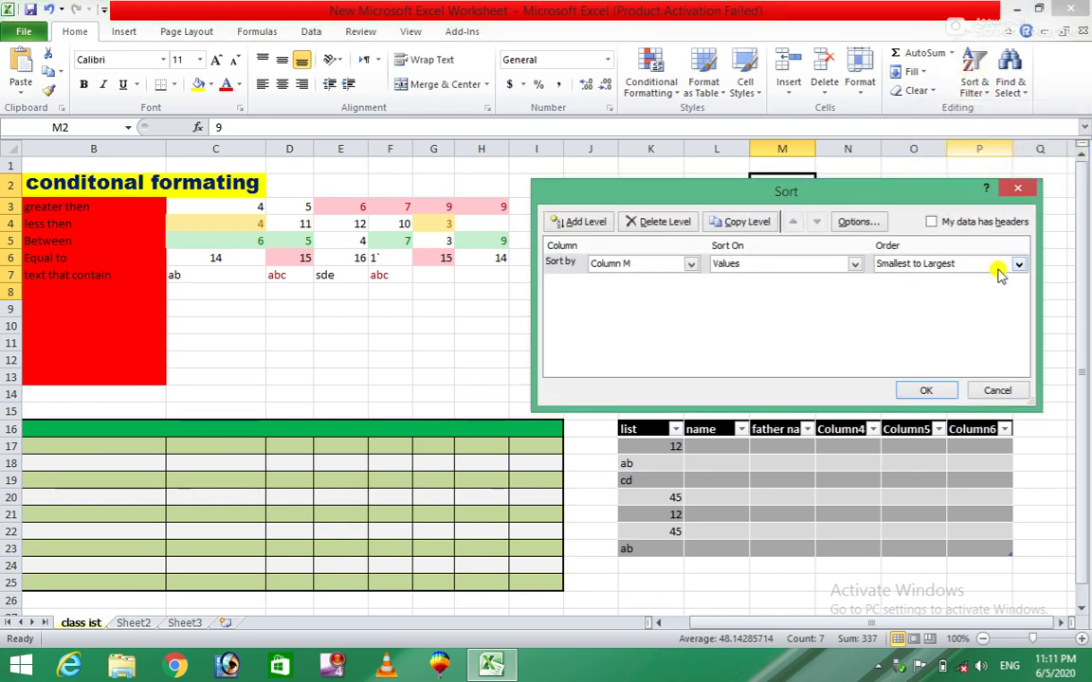
pyautogui.click(1016, 264)
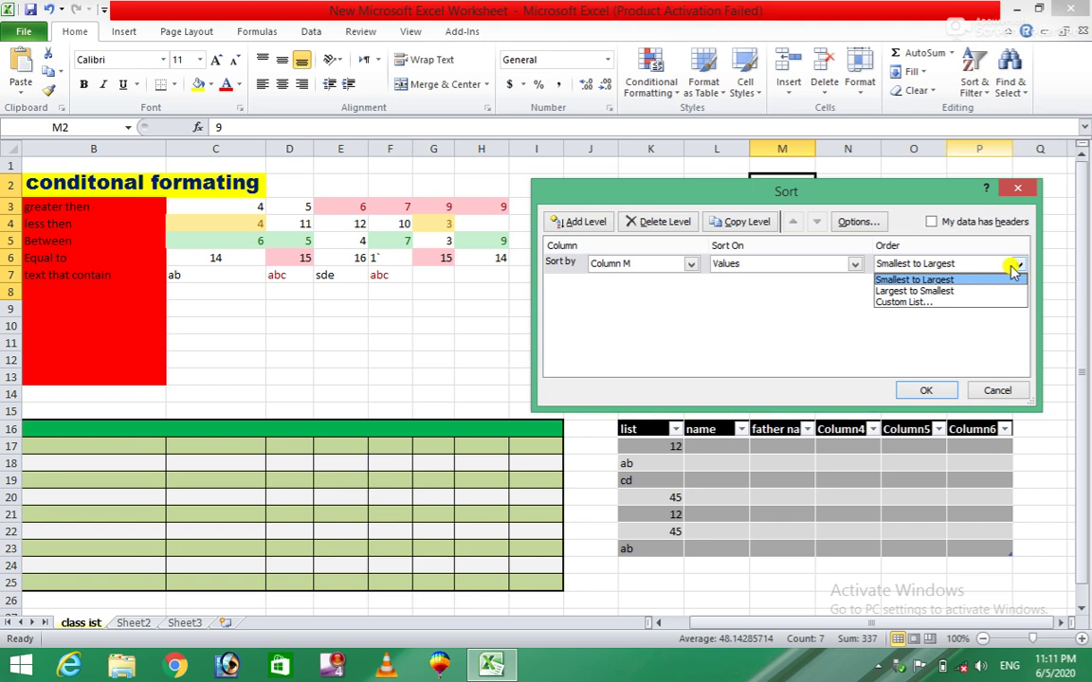
pyautogui.click(931, 293)
pyautogui.click(921, 389)
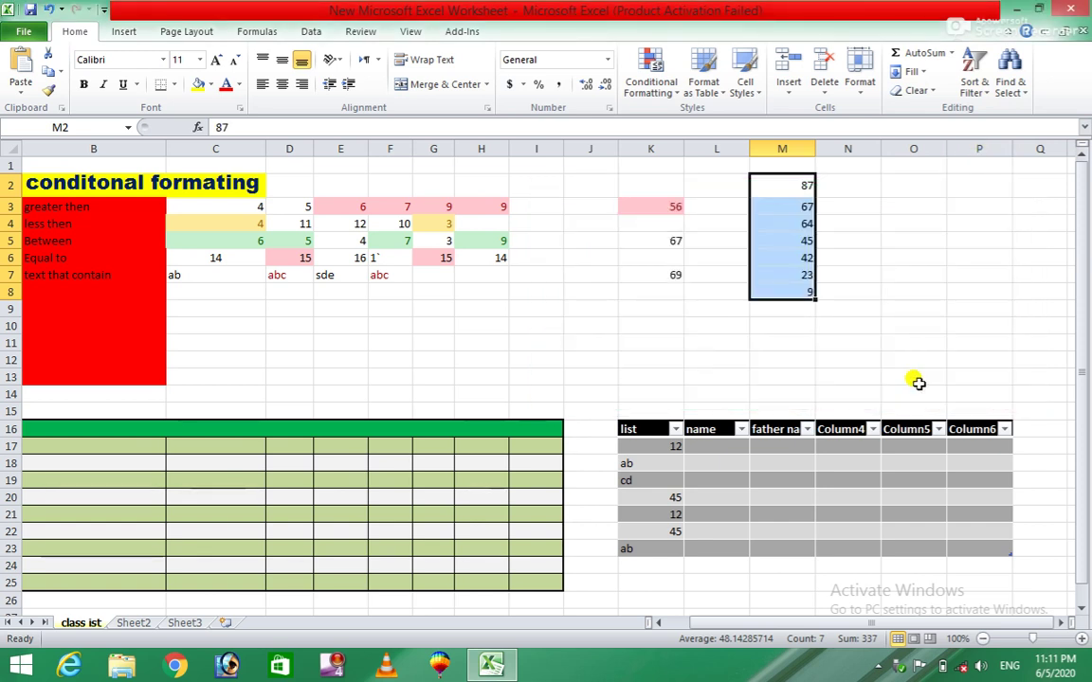
# Reopen Custom Sort and choose Custom List as the sort order.
pyautogui.click(976, 90)
pyautogui.click(984, 152)
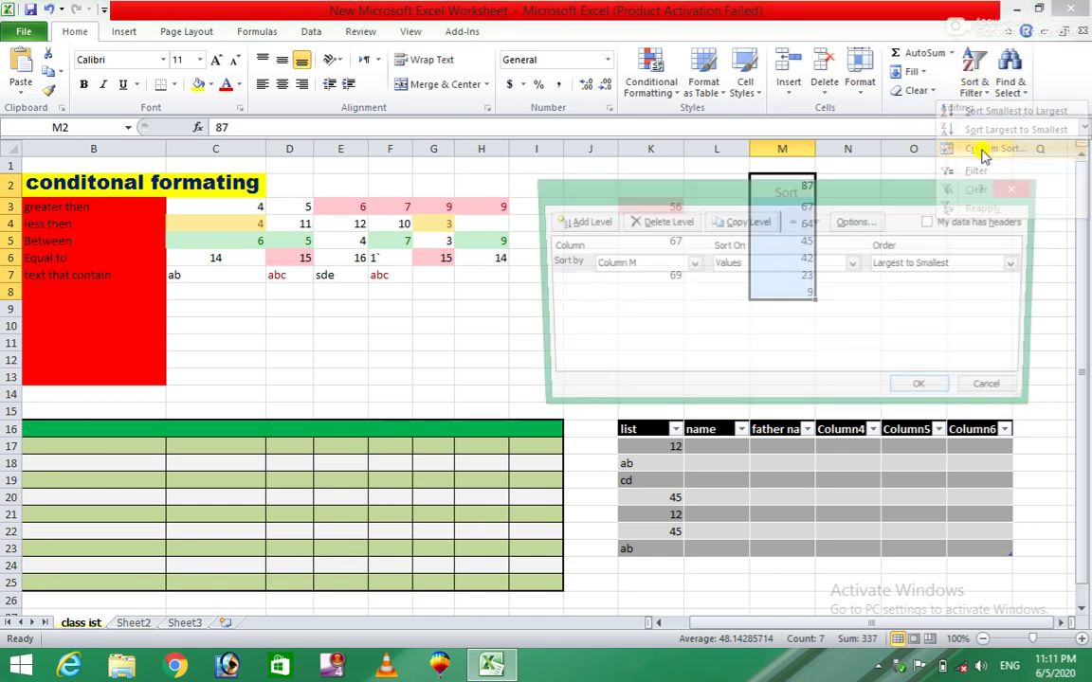
pyautogui.click(1014, 265)
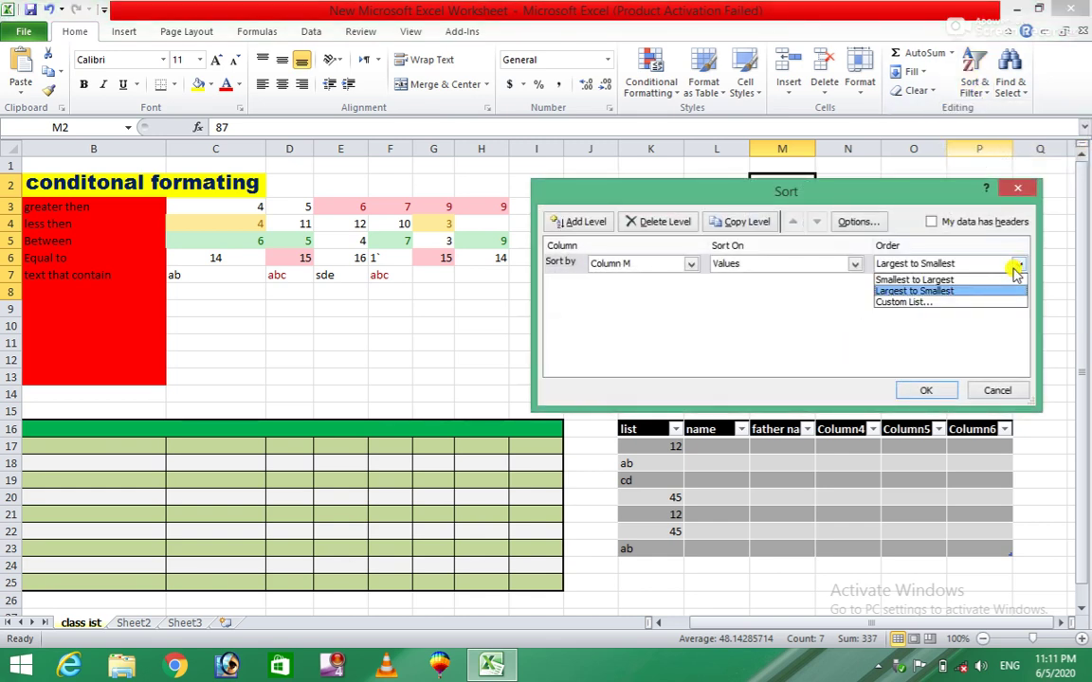
pyautogui.click(914, 305)
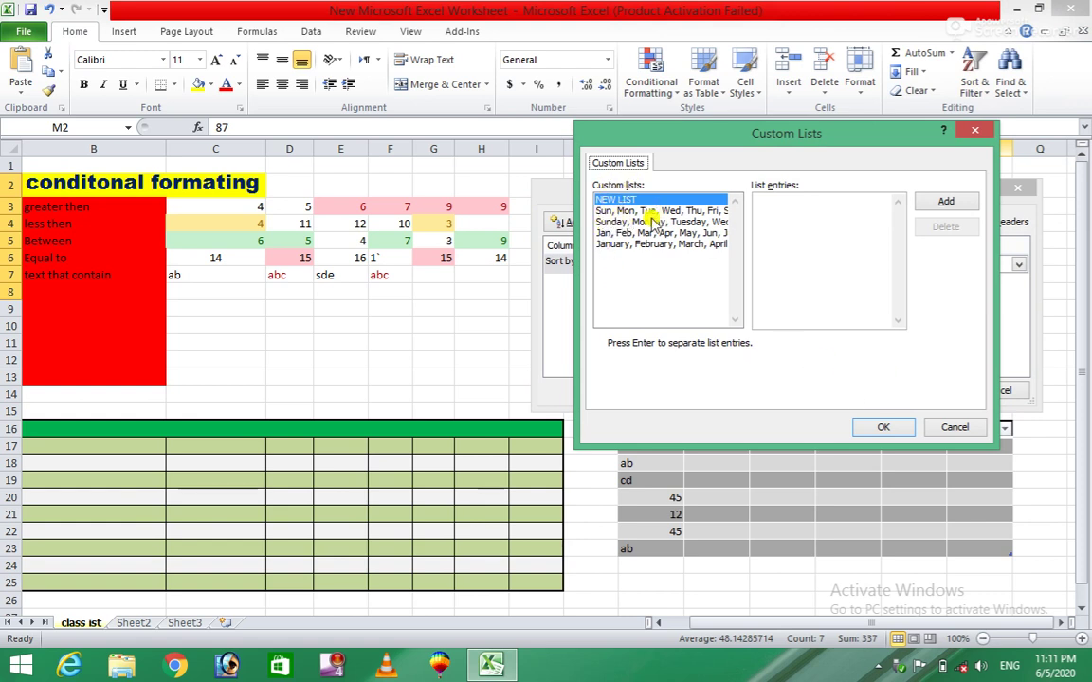
# Browse the built-in lists and sort column M by the Sun, Mon, Tue custom list.
pyautogui.click(601, 211)
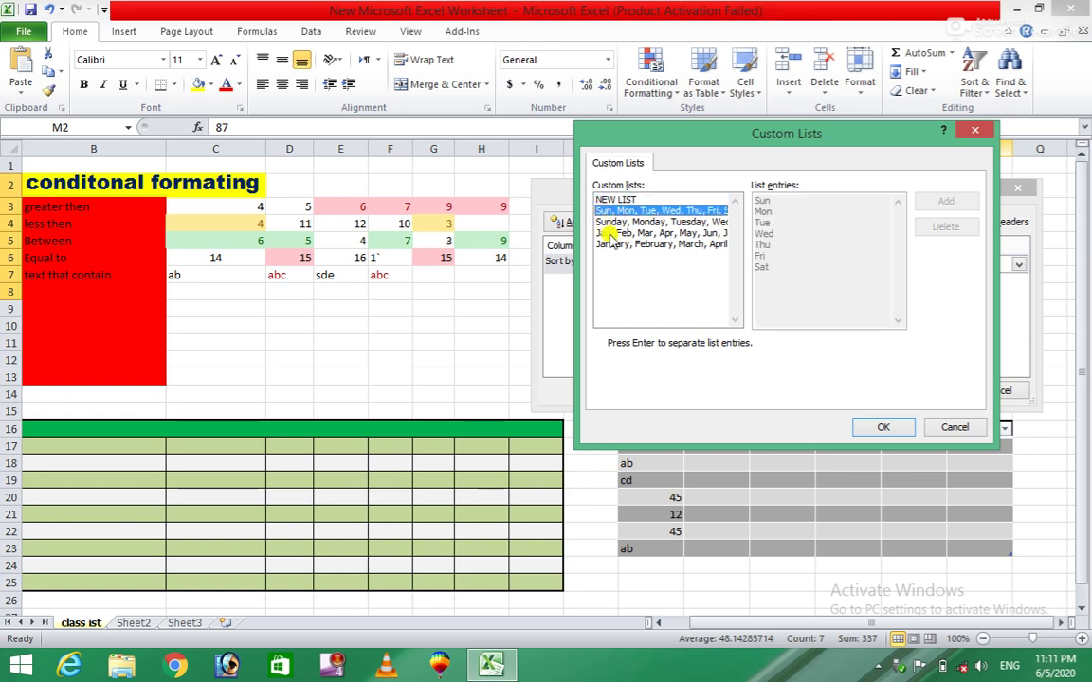
pyautogui.click(609, 223)
pyautogui.click(612, 234)
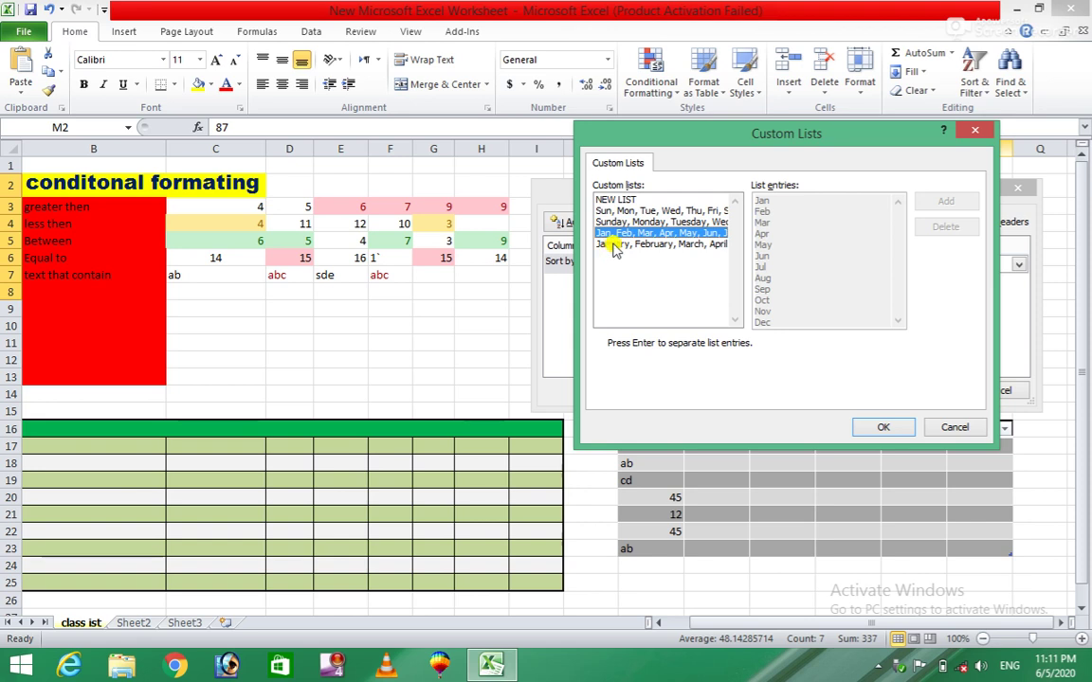
pyautogui.click(611, 245)
pyautogui.click(614, 210)
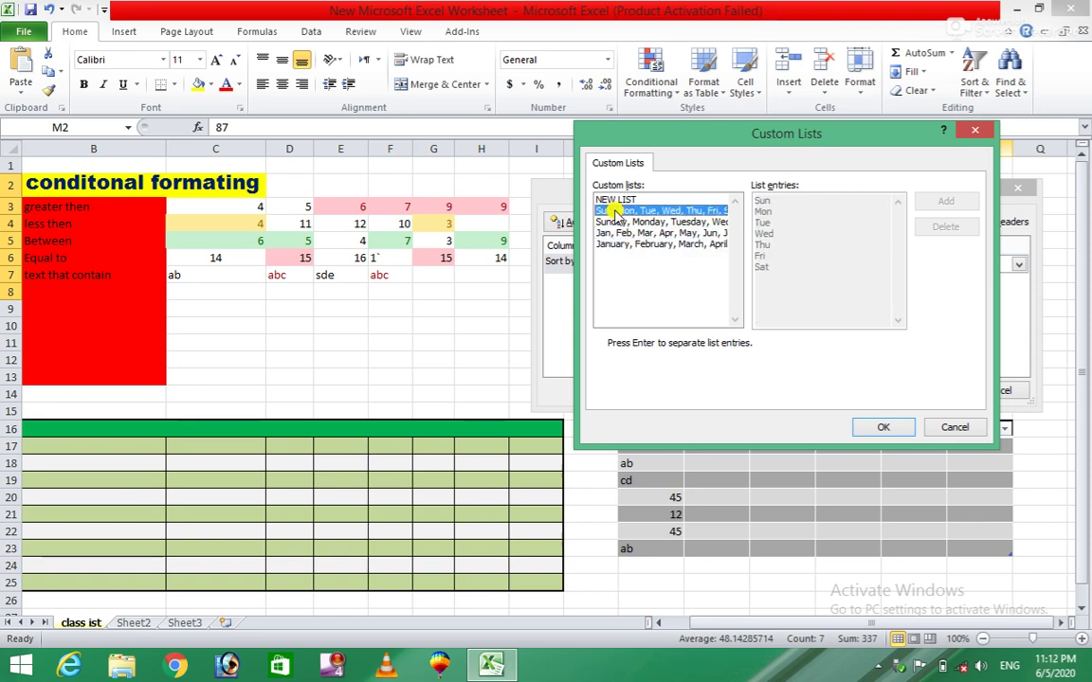
pyautogui.click(870, 431)
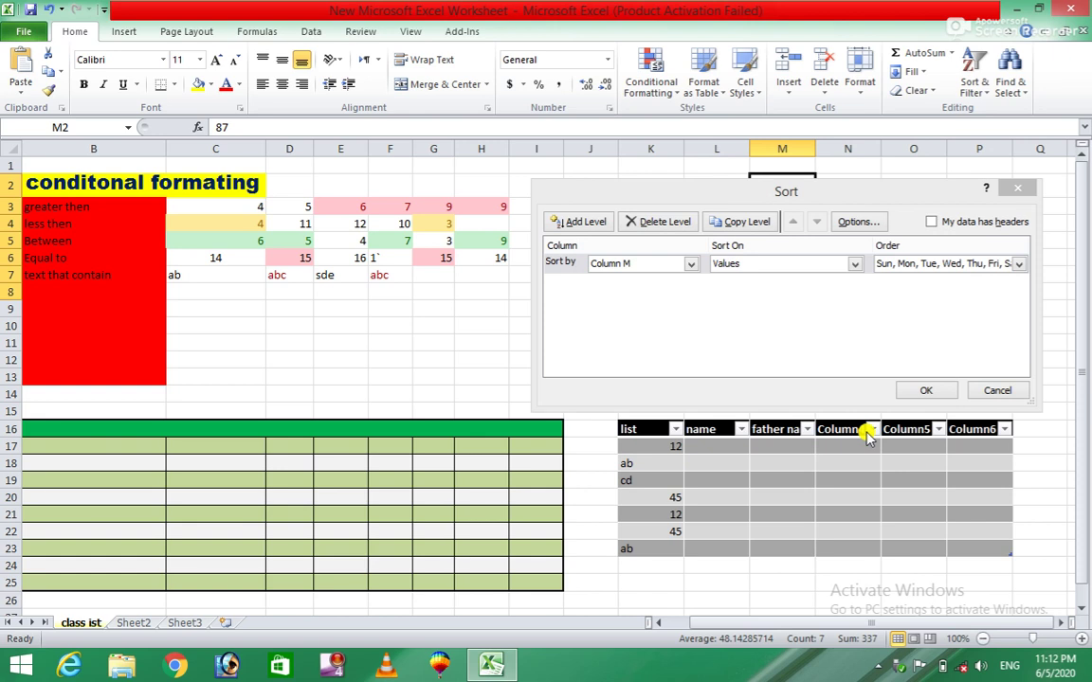
pyautogui.click(924, 392)
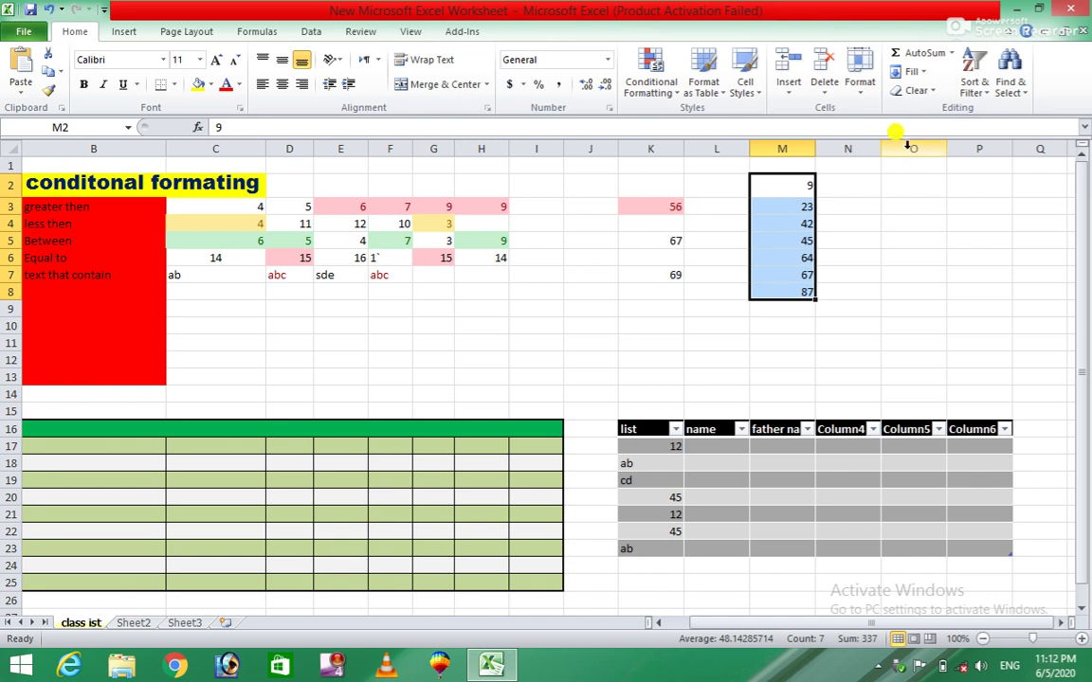
pyautogui.click(979, 100)
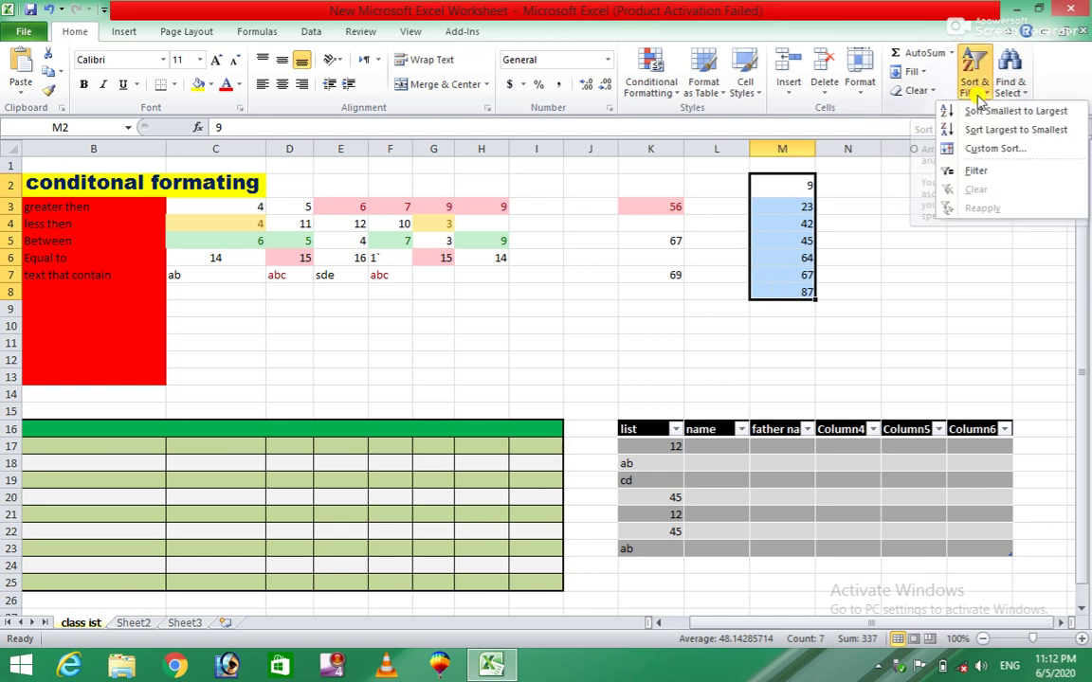
# Toggle Filter on column M off and back on, then drop down M2's filter list.
pyautogui.click(985, 175)
pyautogui.click(983, 95)
pyautogui.click(986, 97)
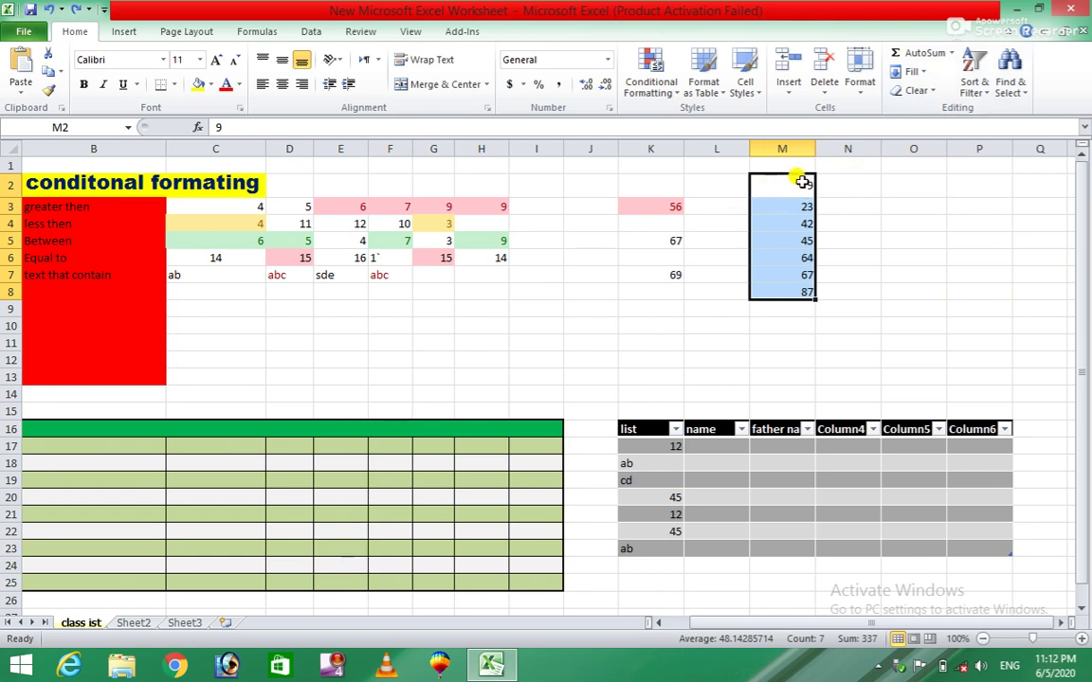
pyautogui.click(983, 102)
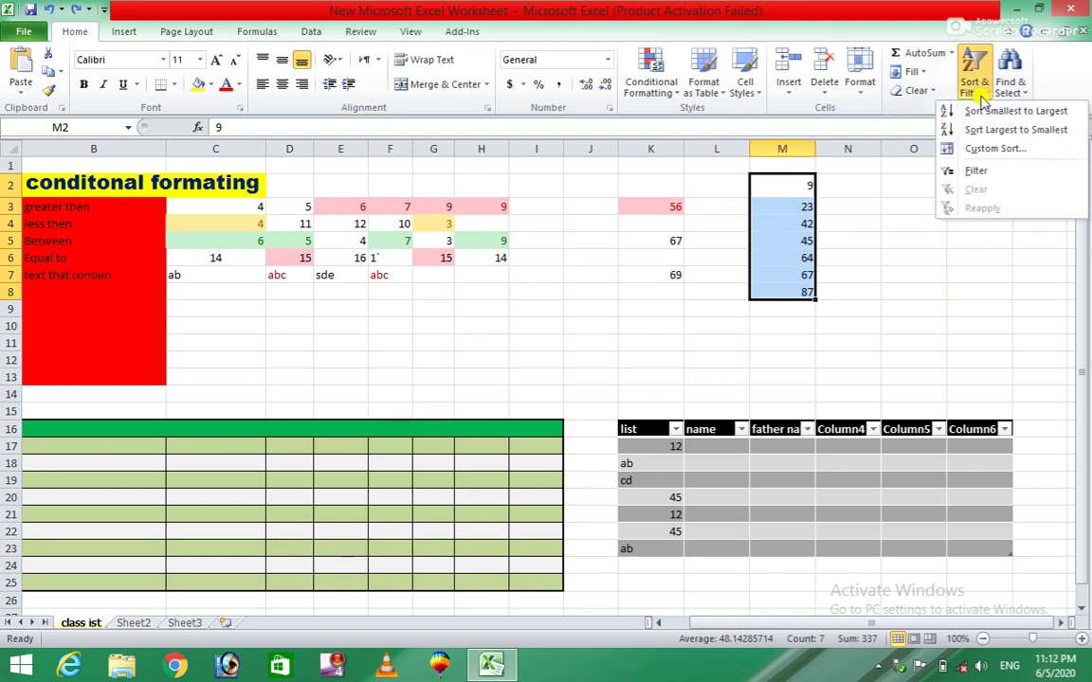
pyautogui.click(965, 172)
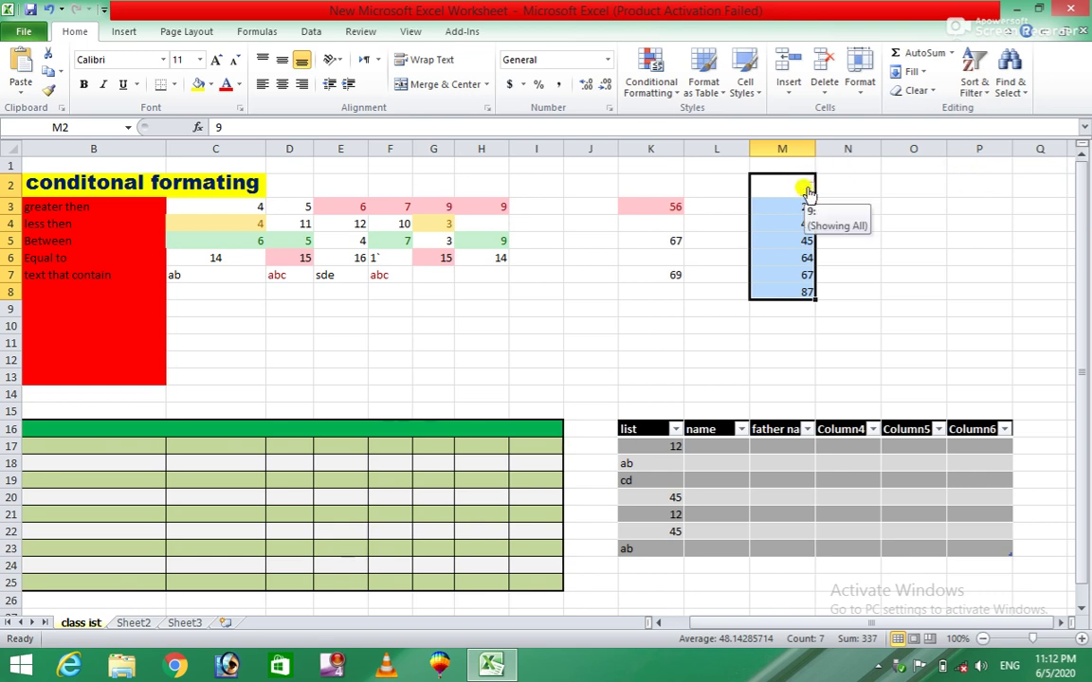
pyautogui.click(807, 192)
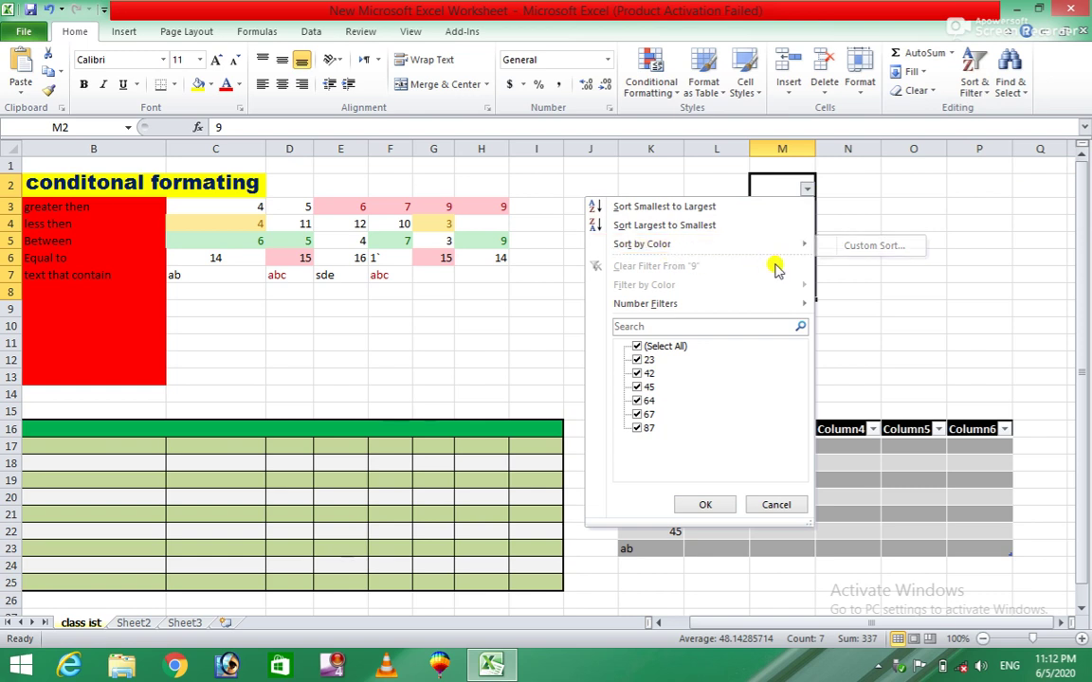
pyautogui.moveTo(646, 303)
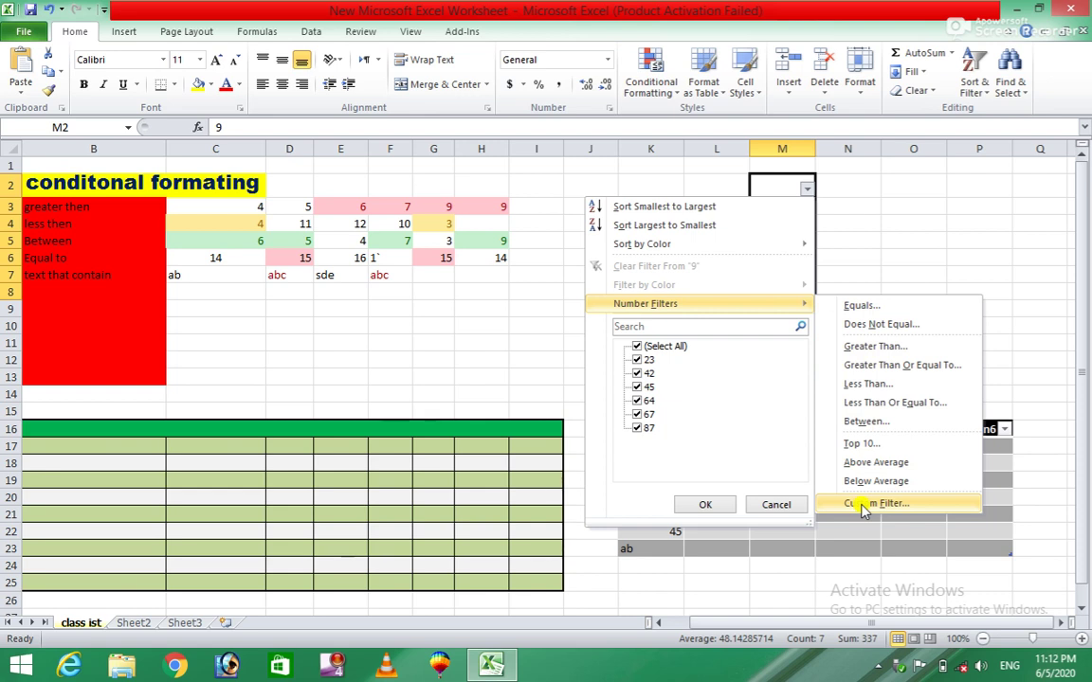
# Search the filter for 42 to show only that row, then clear it with Ctrl+Shift+L.
pyautogui.click(653, 320)
pyautogui.write('9')
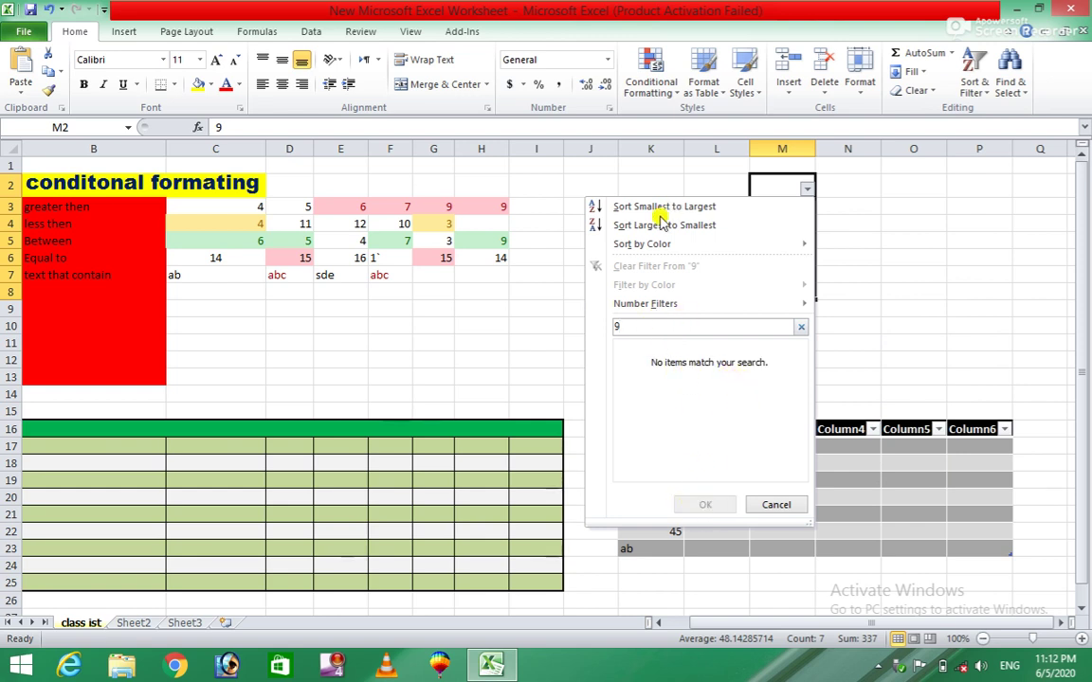
pyautogui.press('BackSpace')
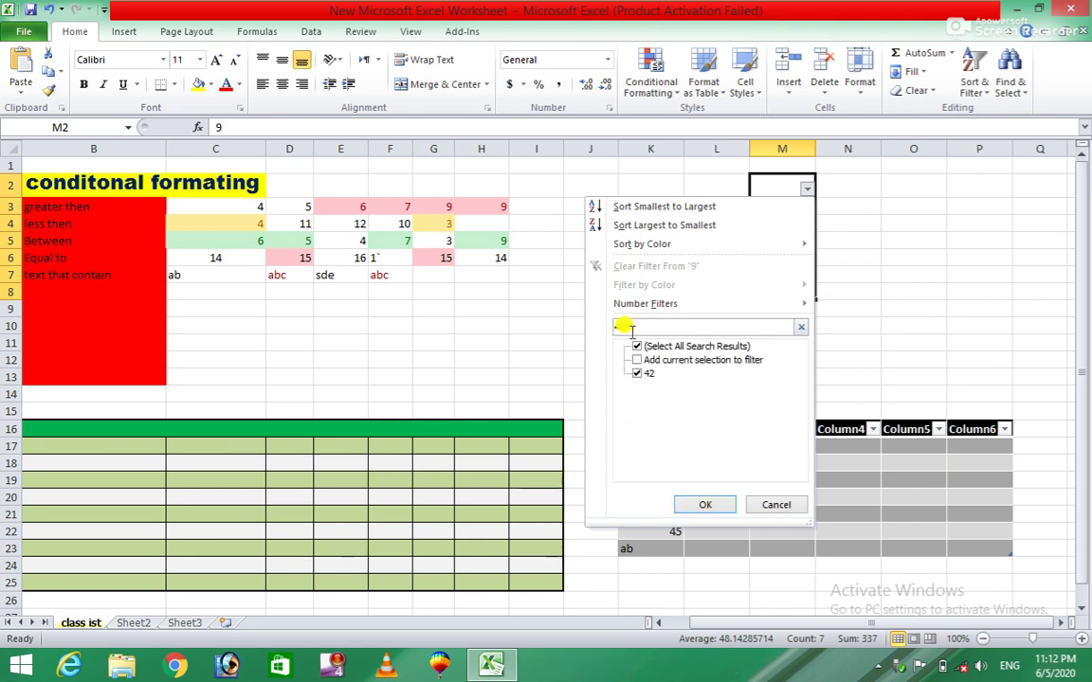
pyautogui.click(701, 504)
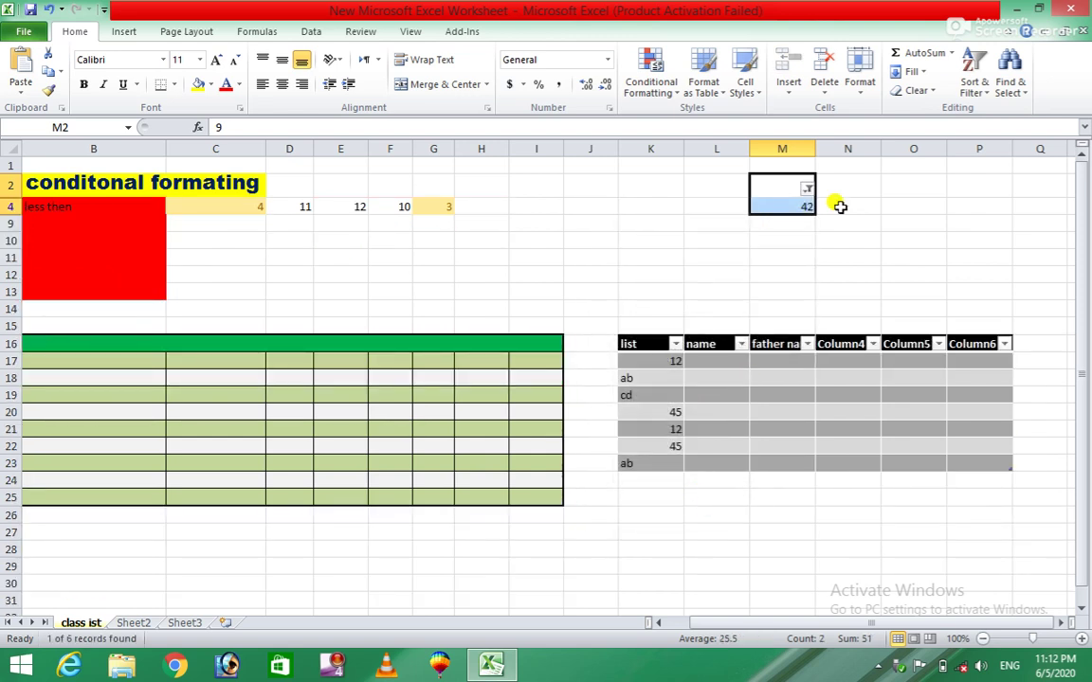
pyautogui.moveTo(806, 189)
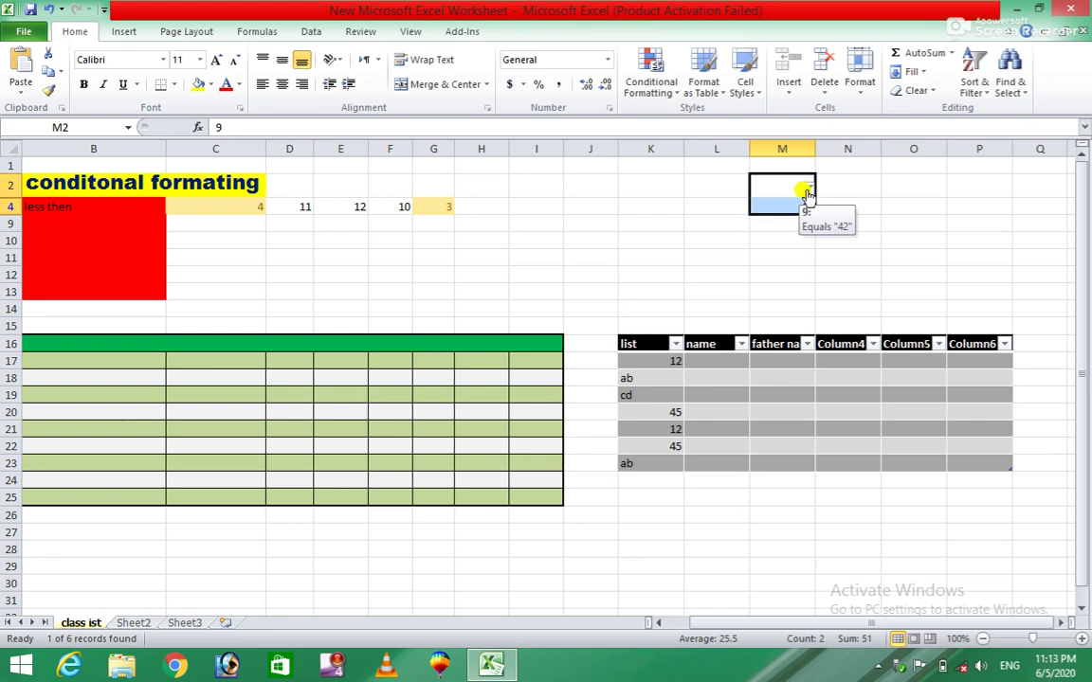
pyautogui.hotkey('ctrl', 'shift', 'l')
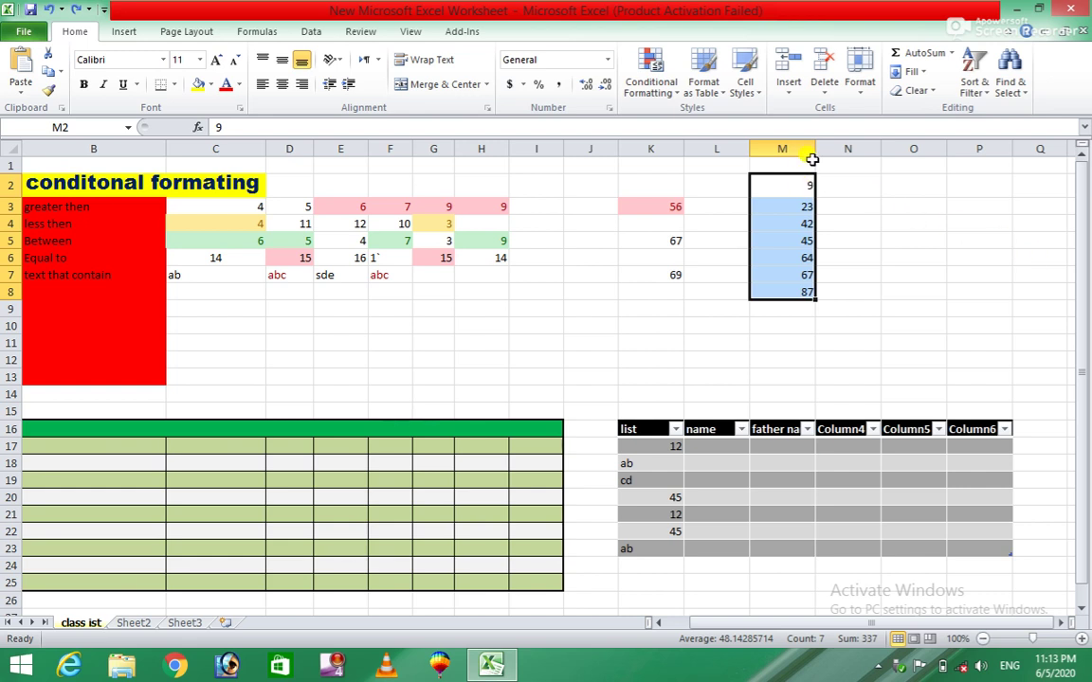
# Select M1:M8, apply a Filter, then undo it with Ctrl+Z.
pyautogui.click(804, 164)
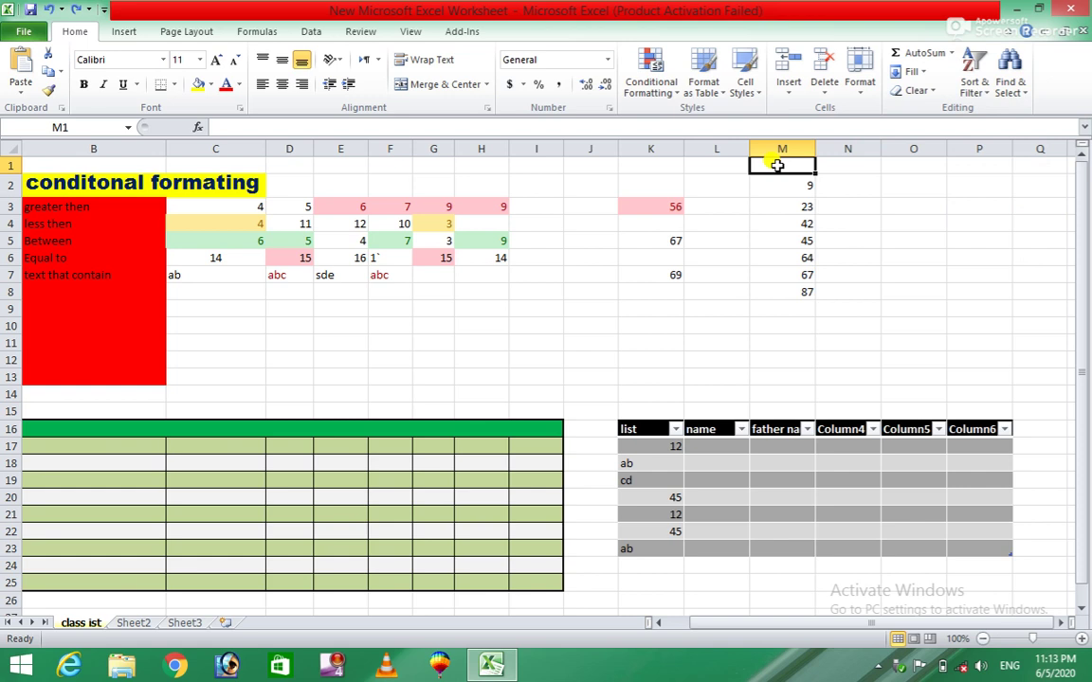
pyautogui.moveTo(776, 164); pyautogui.dragTo(769, 289)
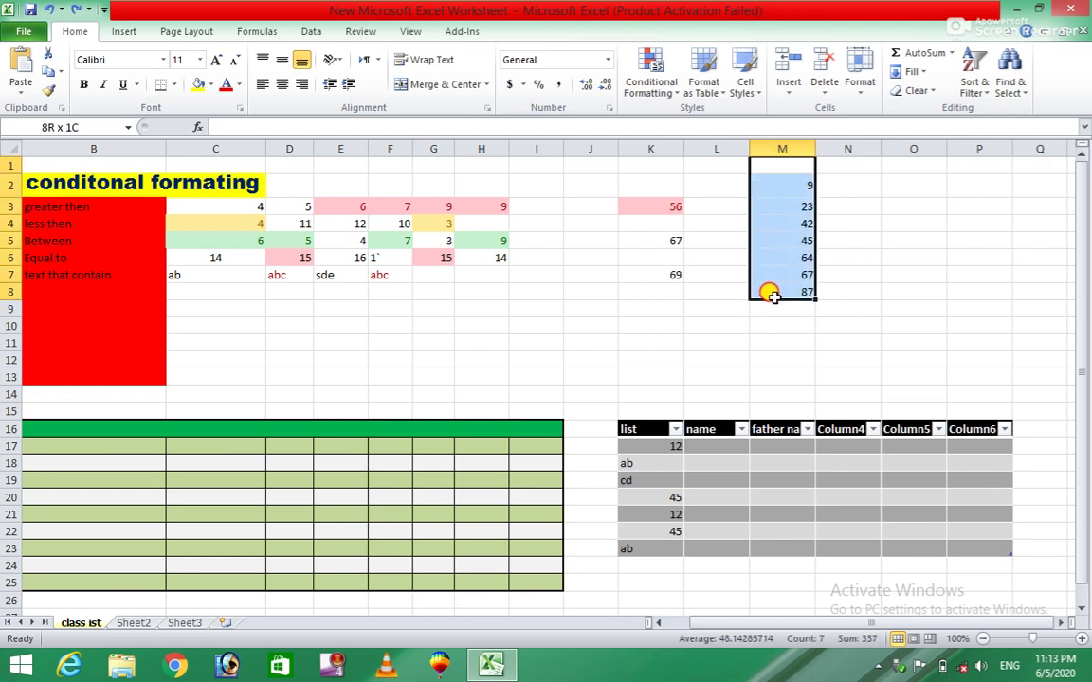
pyautogui.click(976, 85)
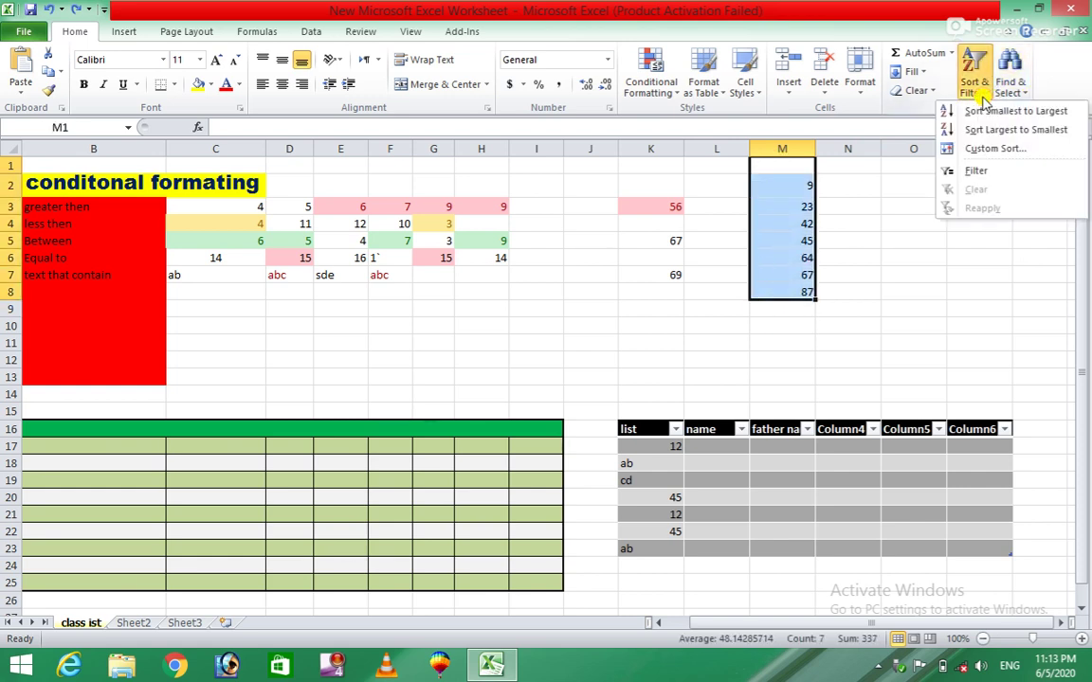
pyautogui.click(976, 171)
pyautogui.click(972, 166)
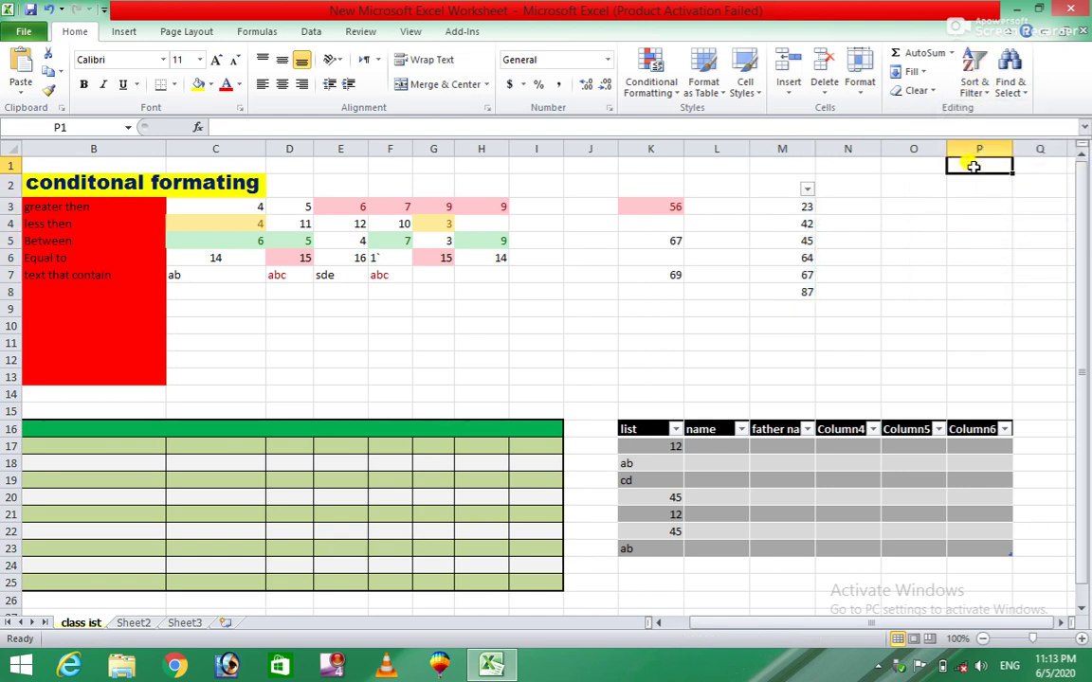
pyautogui.hotkey('ctrl', 'z')
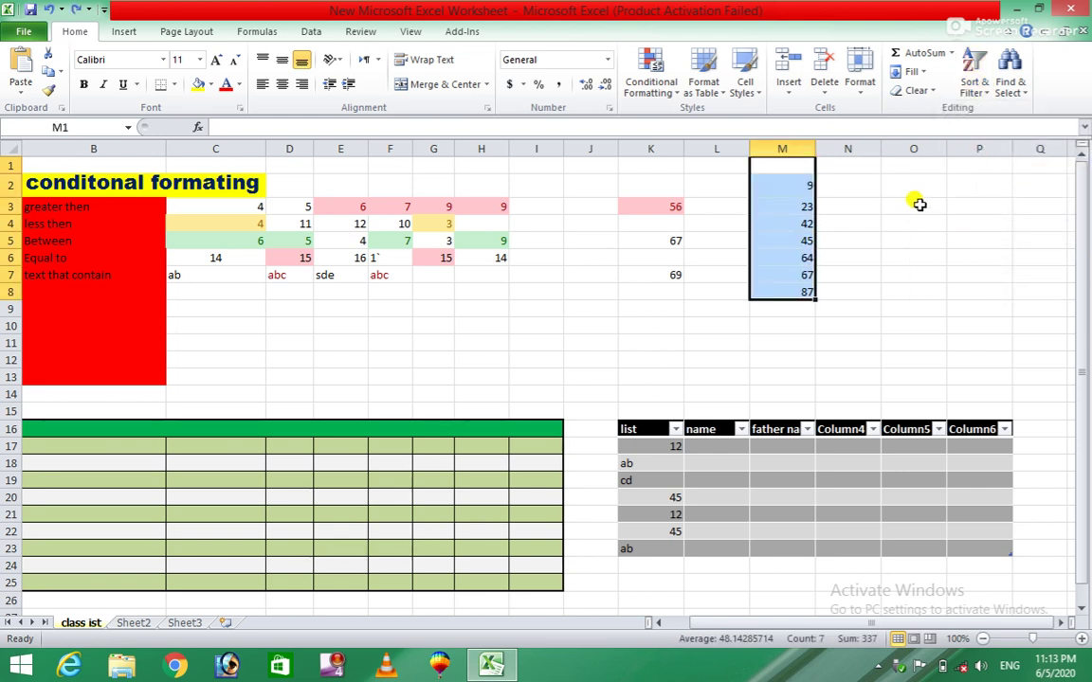
# Reselect M1 and turn the filter back on for column M.
pyautogui.click(914, 204)
pyautogui.click(797, 165)
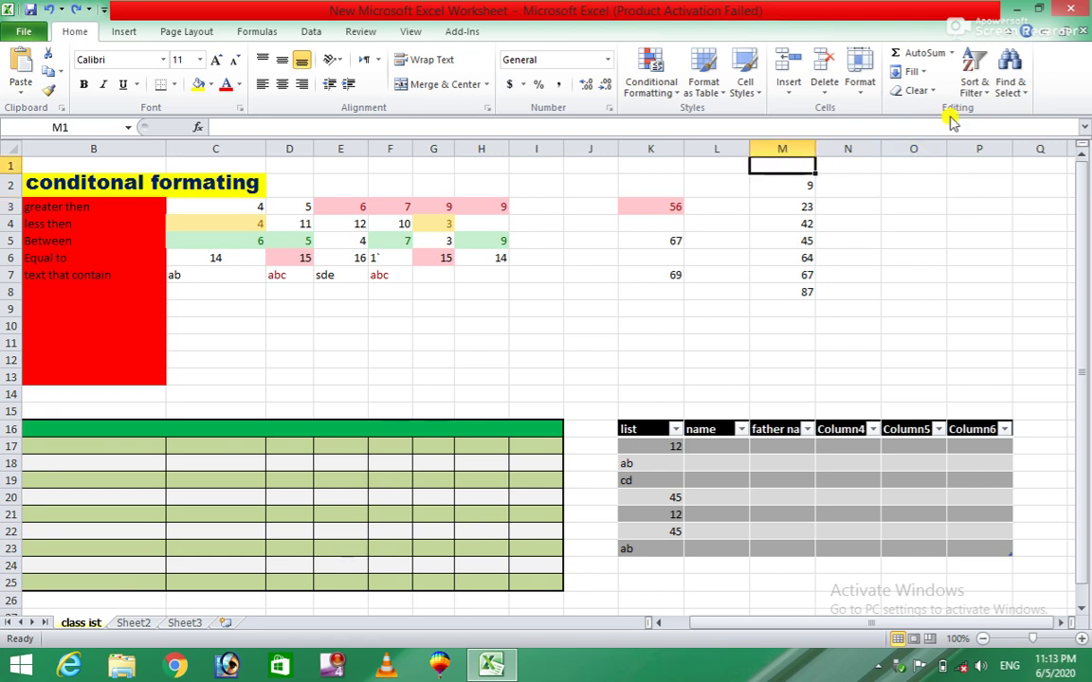
pyautogui.click(976, 98)
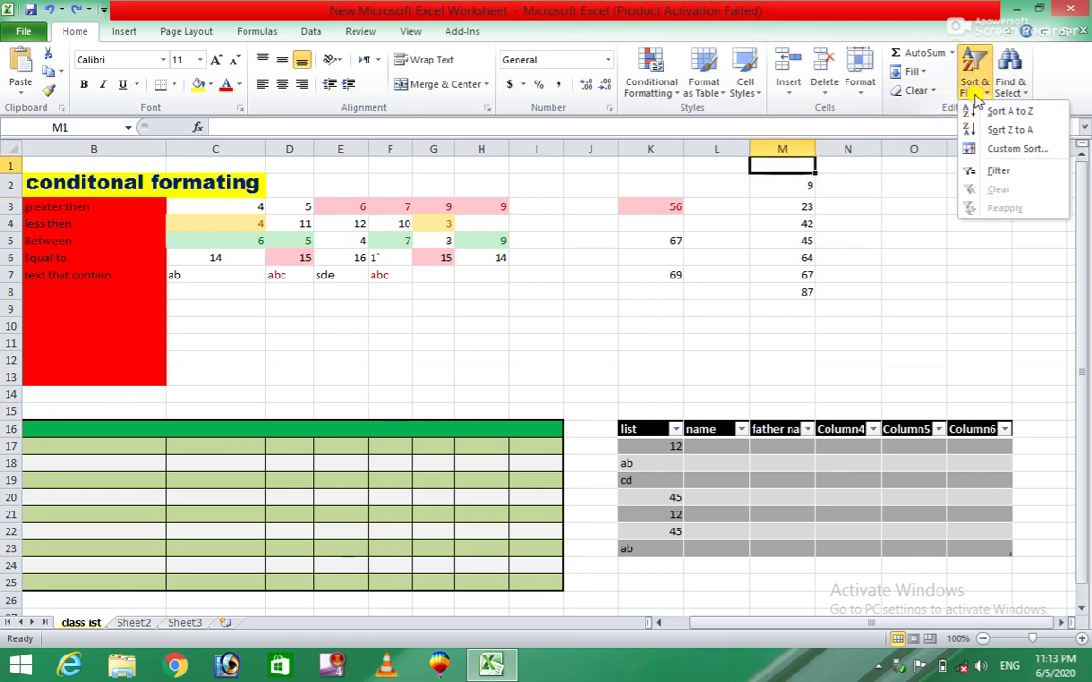
pyautogui.click(976, 171)
pyautogui.click(848, 239)
pyautogui.click(780, 184)
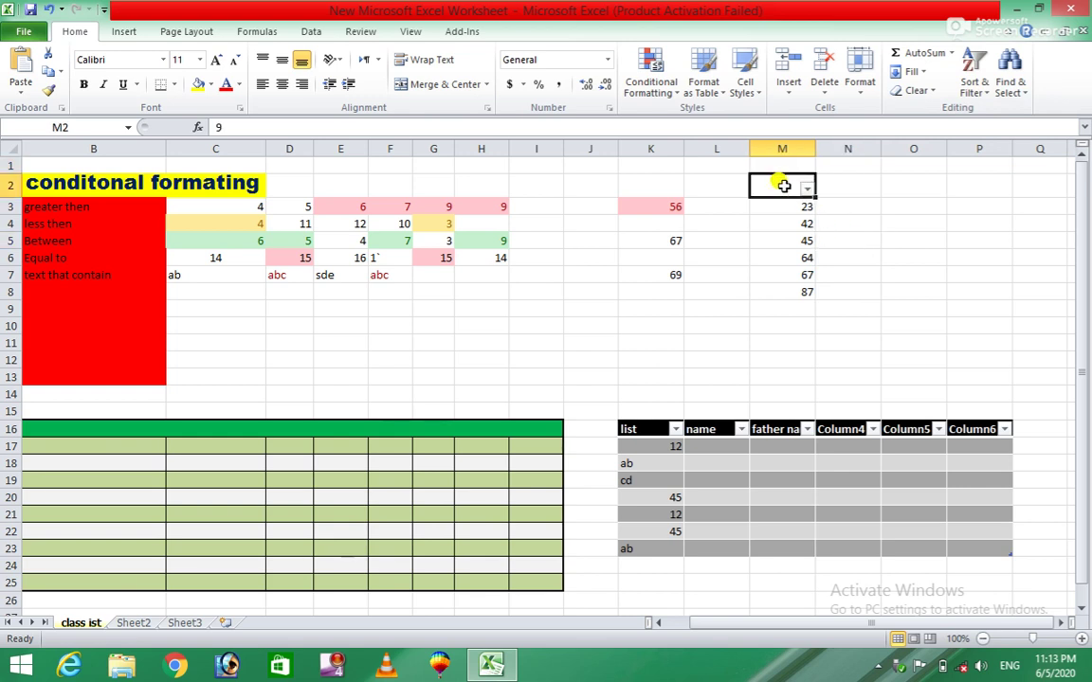
pyautogui.click(807, 190)
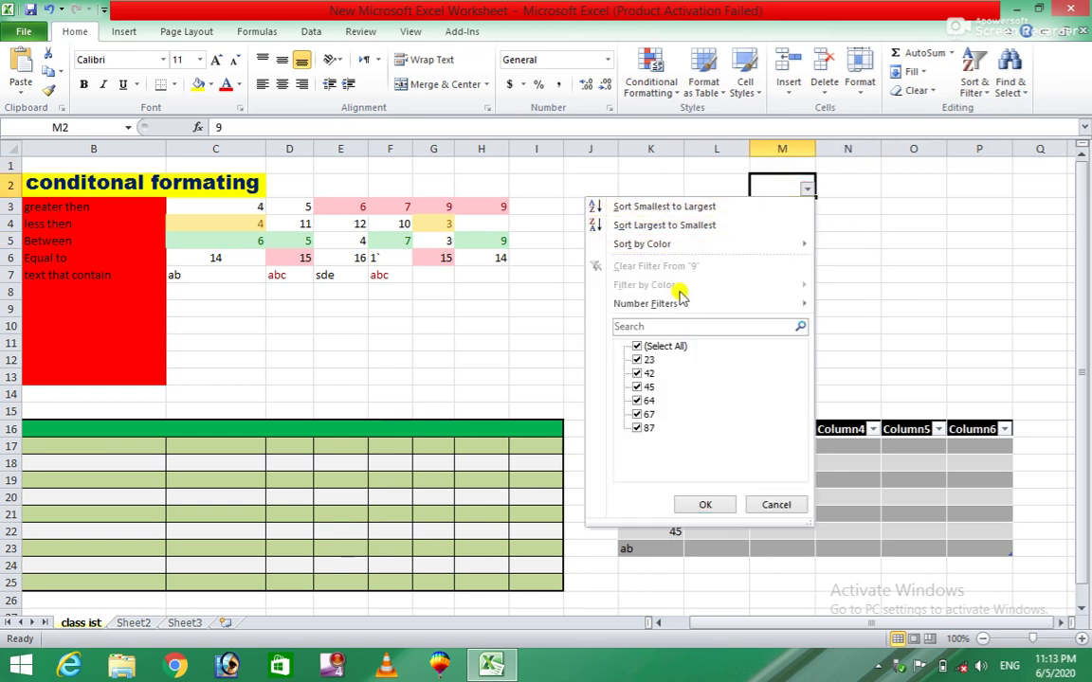
pyautogui.click(665, 347)
pyautogui.click(666, 349)
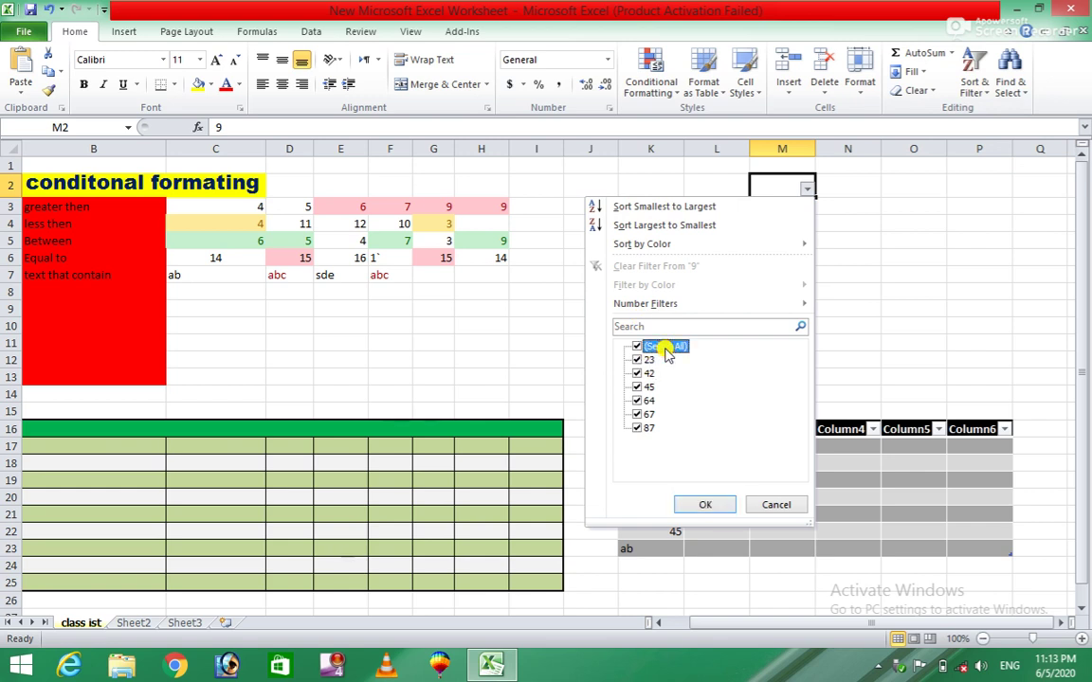
pyautogui.click(630, 327)
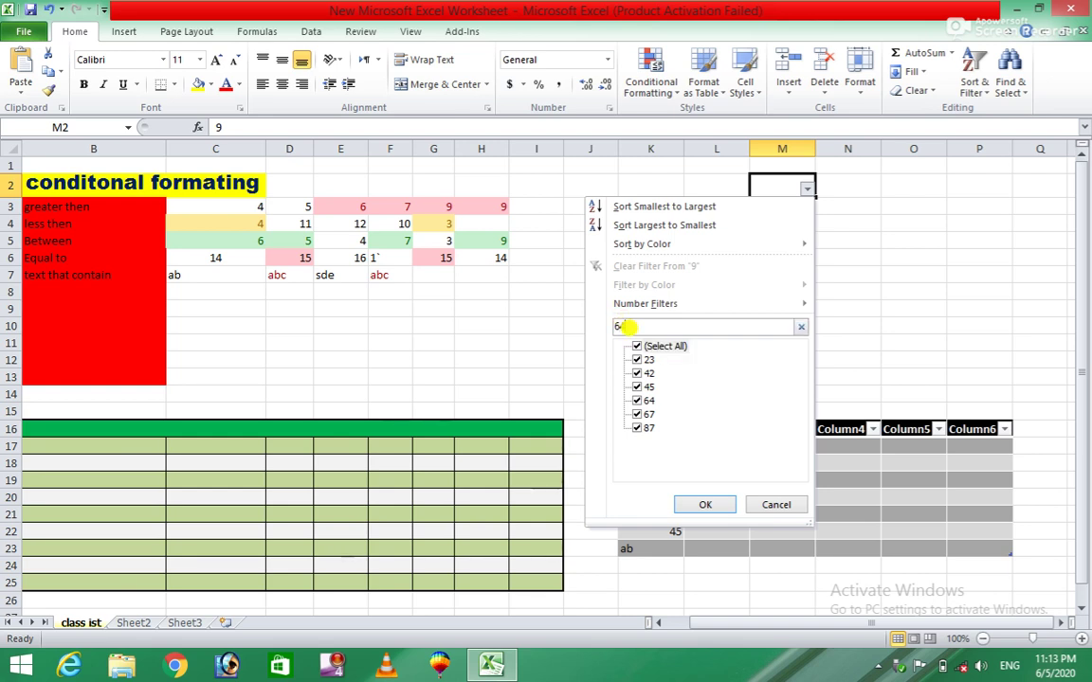
pyautogui.write('4')
pyautogui.click(710, 505)
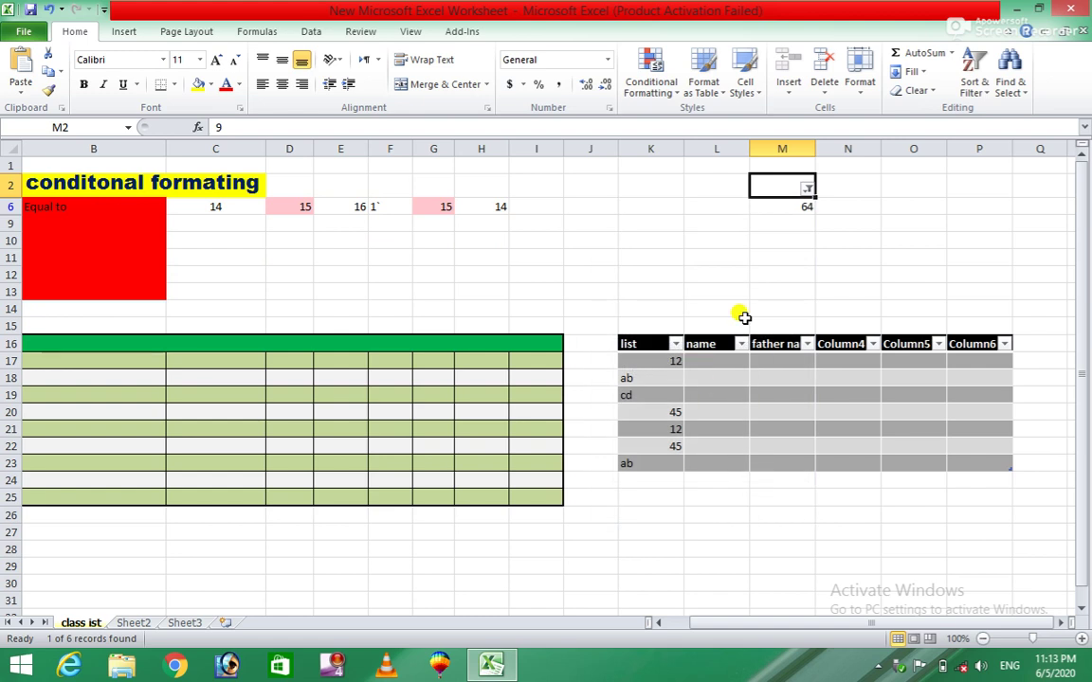
pyautogui.click(809, 189)
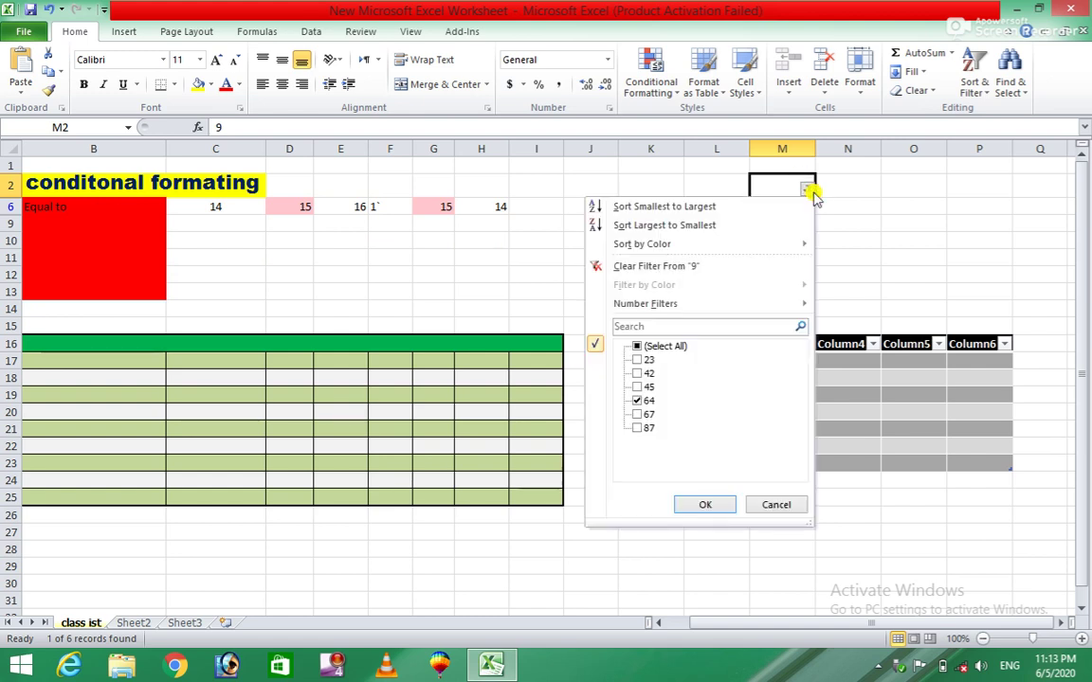
pyautogui.click(639, 360)
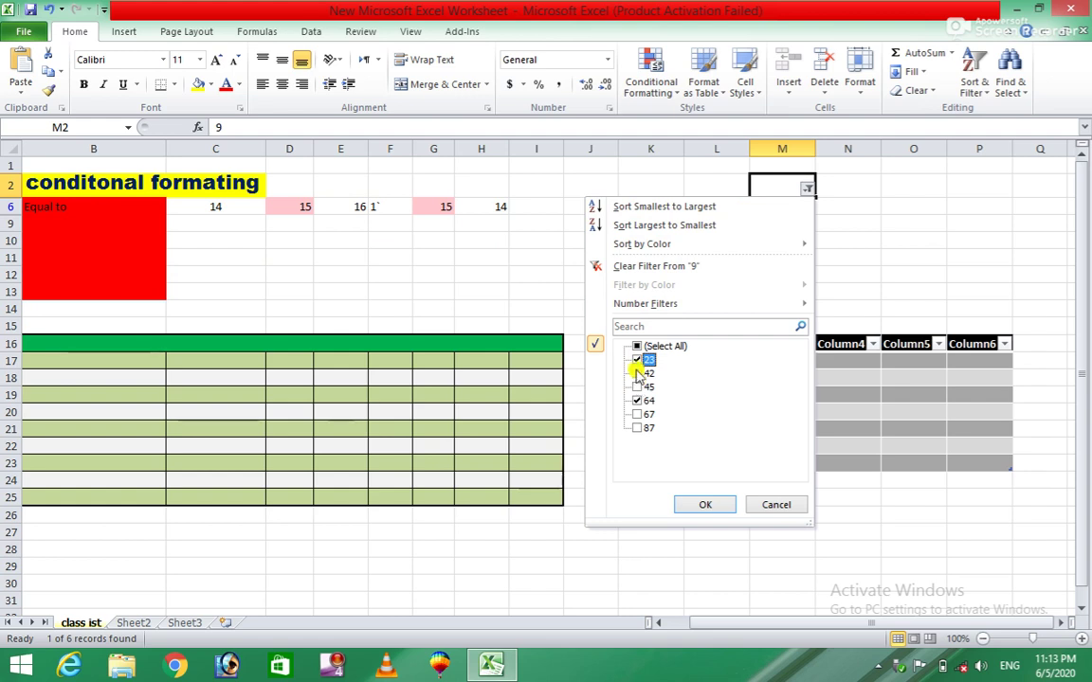
pyautogui.click(636, 374)
pyautogui.click(636, 386)
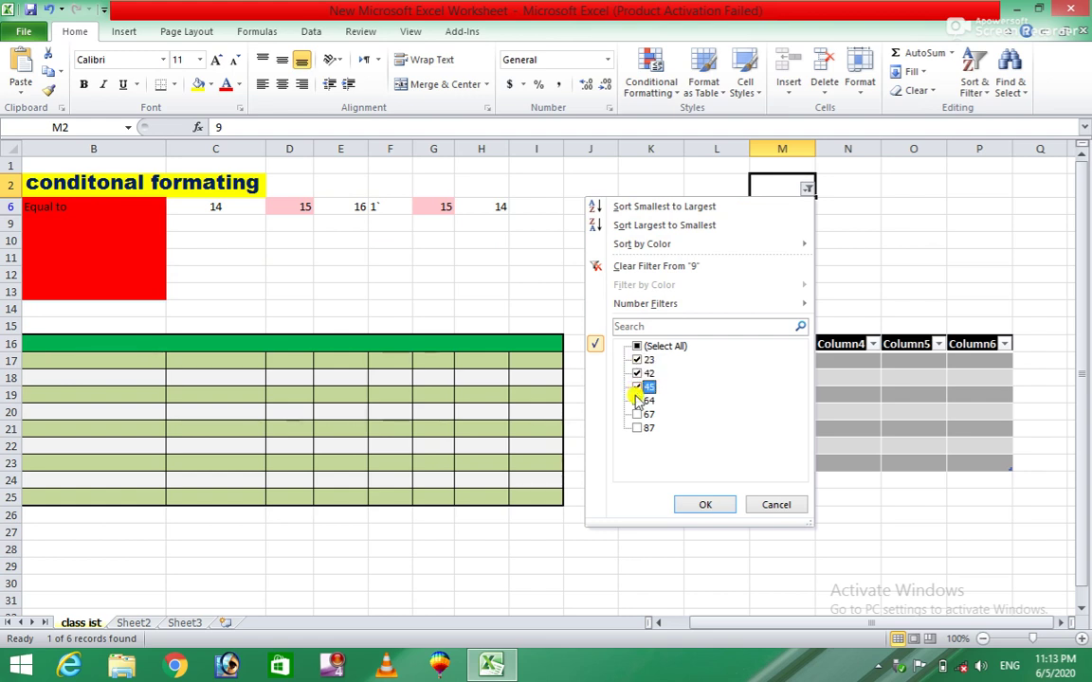
pyautogui.click(636, 415)
pyautogui.click(637, 428)
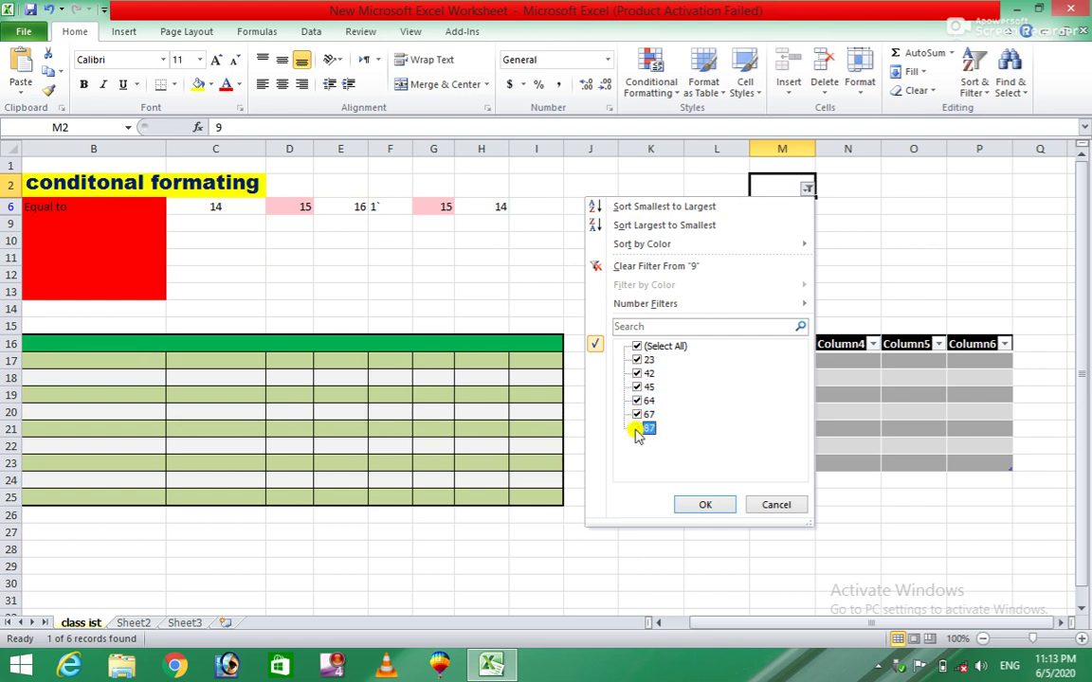
pyautogui.click(706, 506)
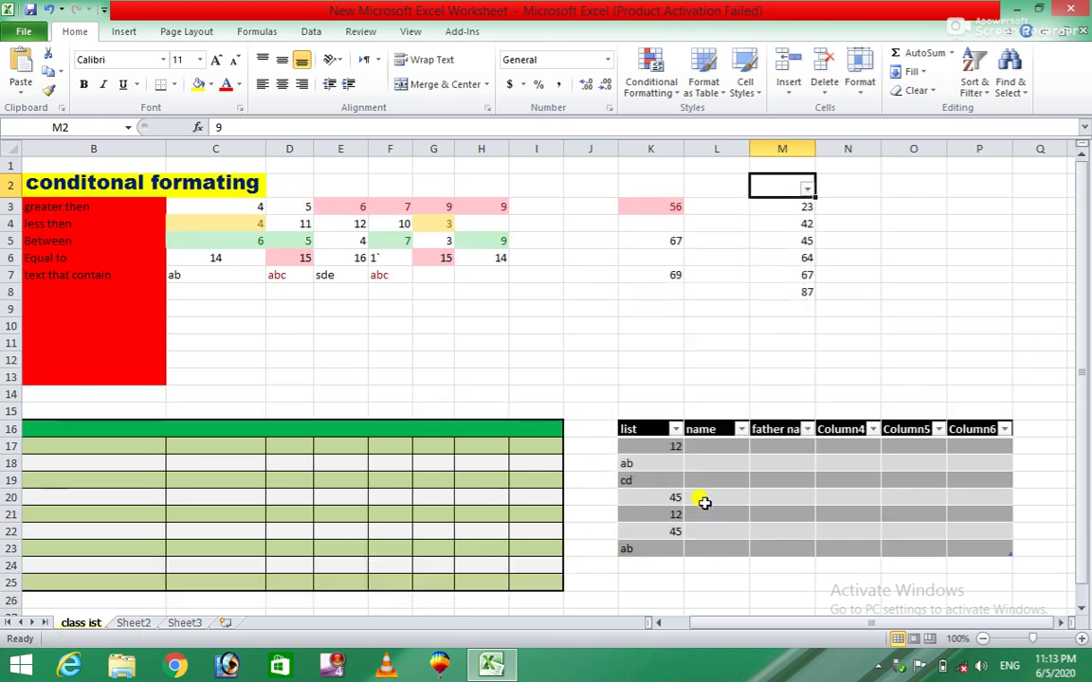
# Start a Number Filters 'Equals' rule on column M, then cancel it.
pyautogui.click(892, 296)
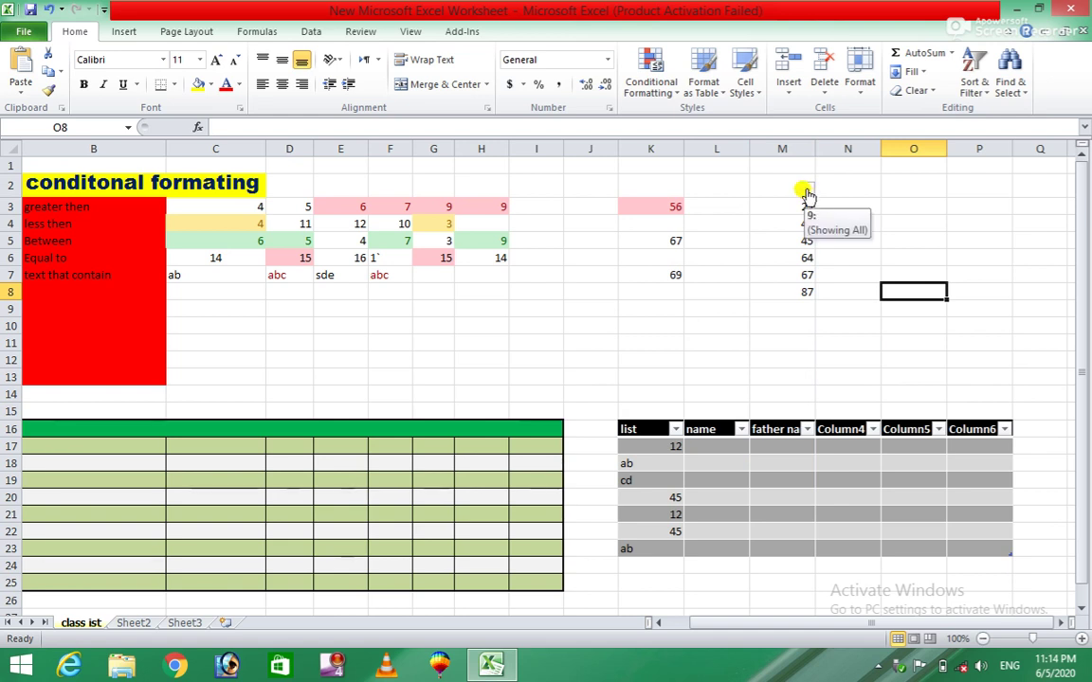
pyautogui.click(805, 193)
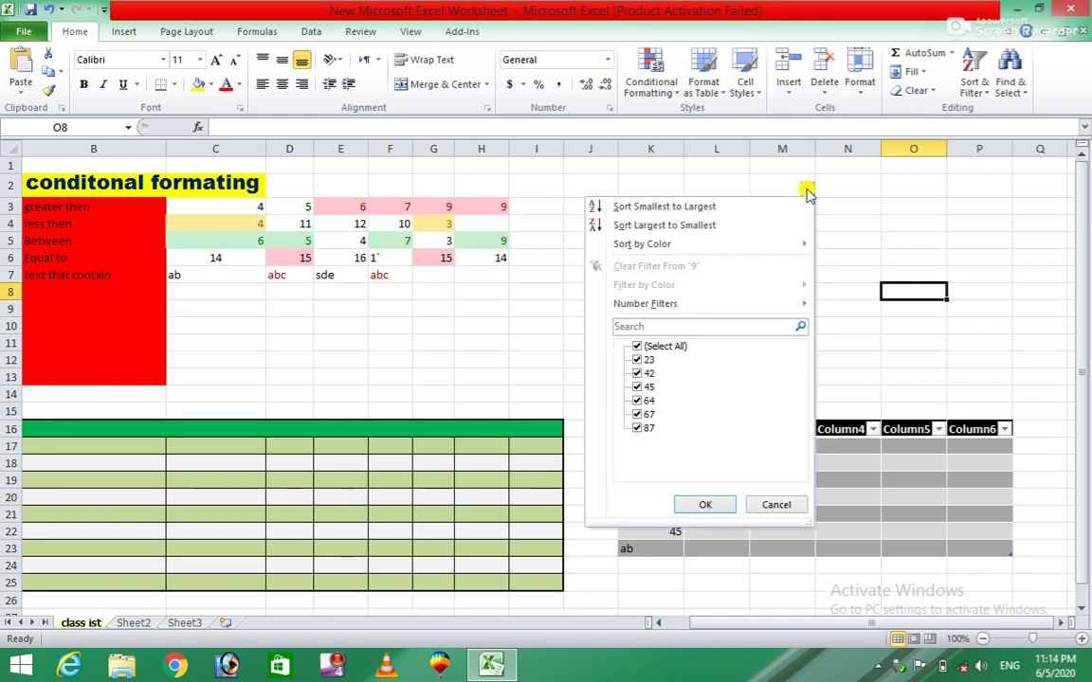
pyautogui.moveTo(663, 303)
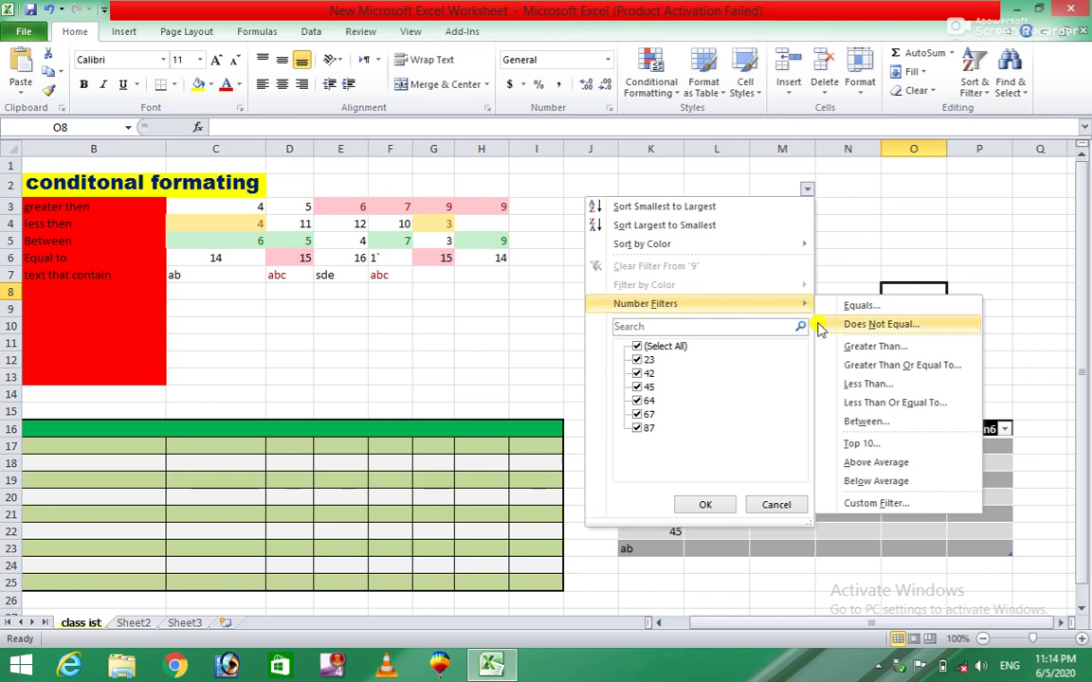
pyautogui.click(859, 307)
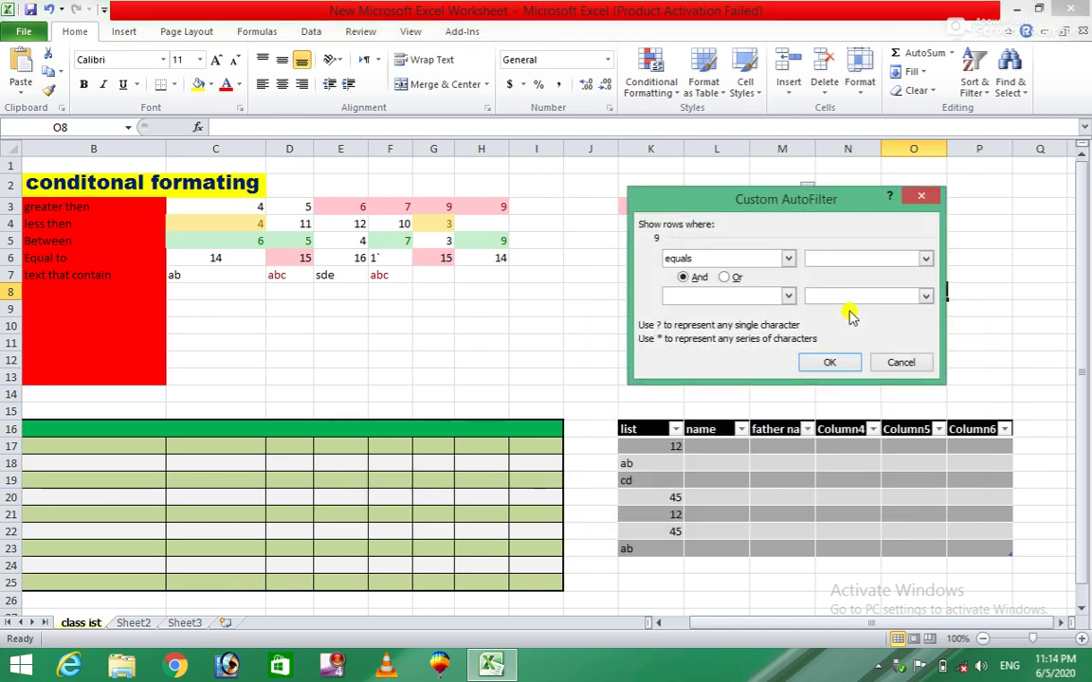
pyautogui.click(901, 364)
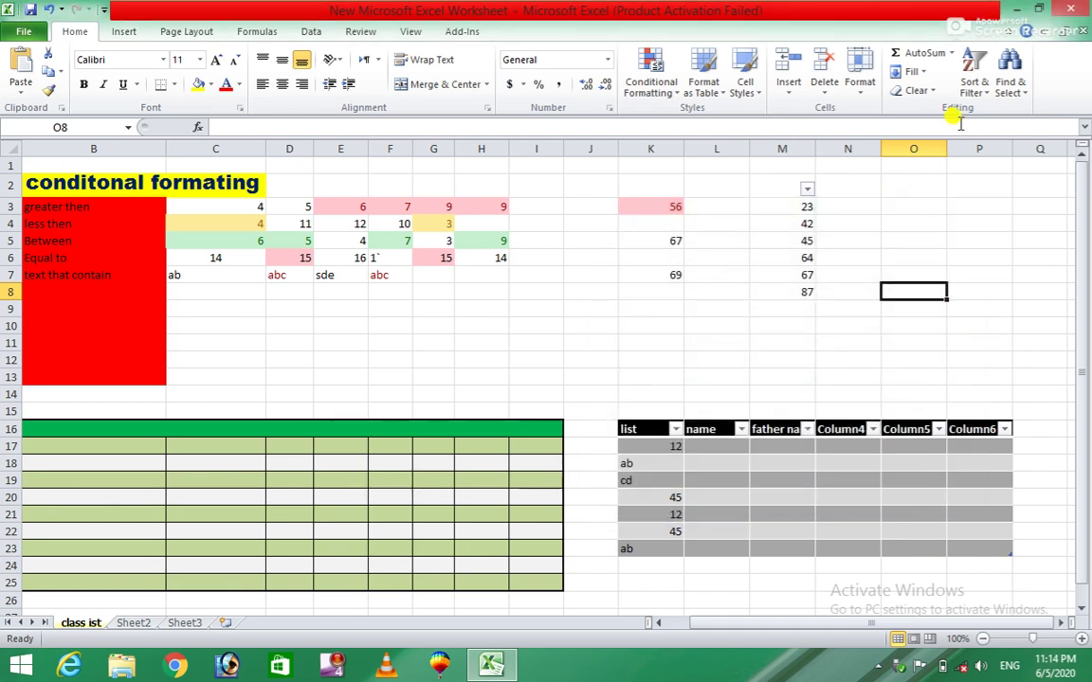
# Select M2:M8 and switch Filter off to remove column M's filter.
pyautogui.click(982, 93)
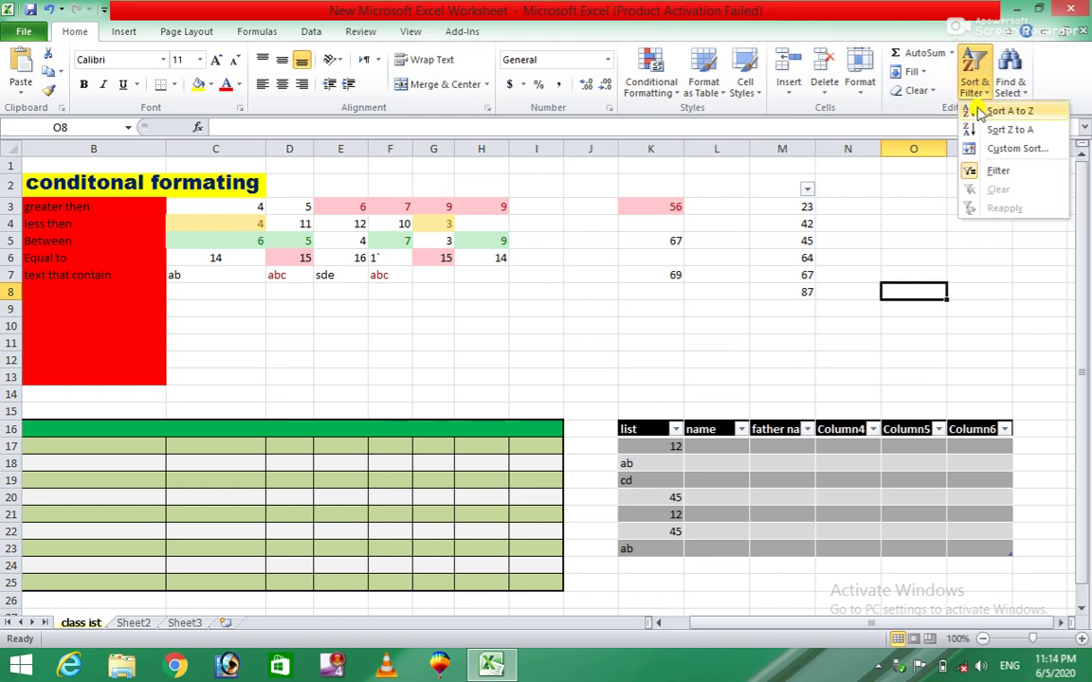
pyautogui.click(960, 260)
pyautogui.click(763, 185)
pyautogui.click(977, 95)
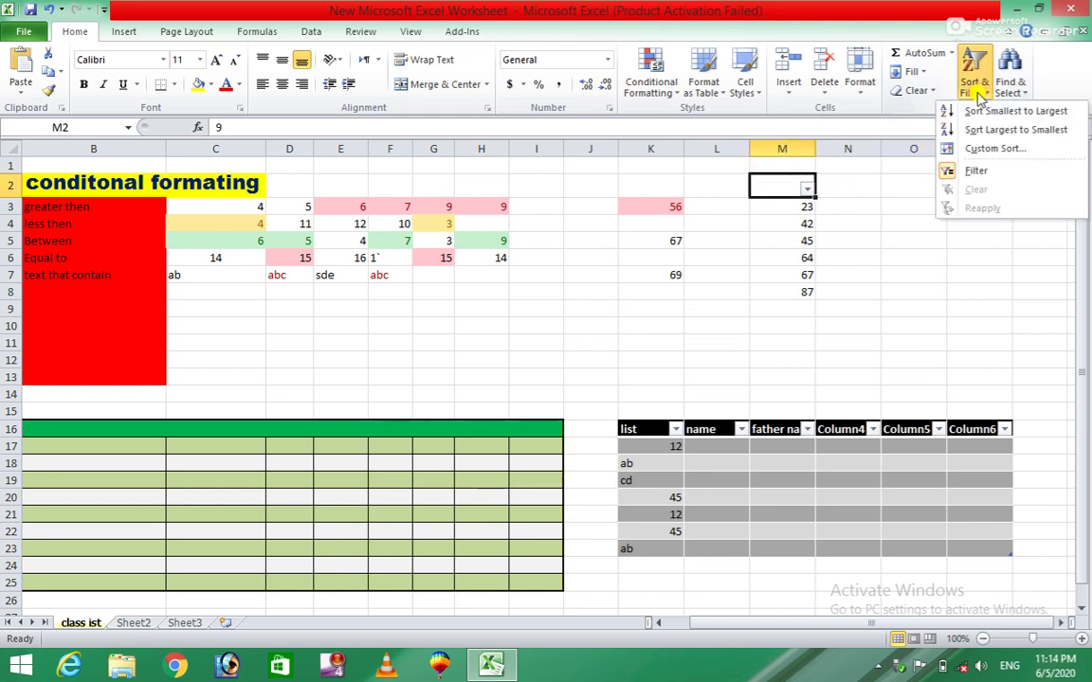
pyautogui.click(853, 263)
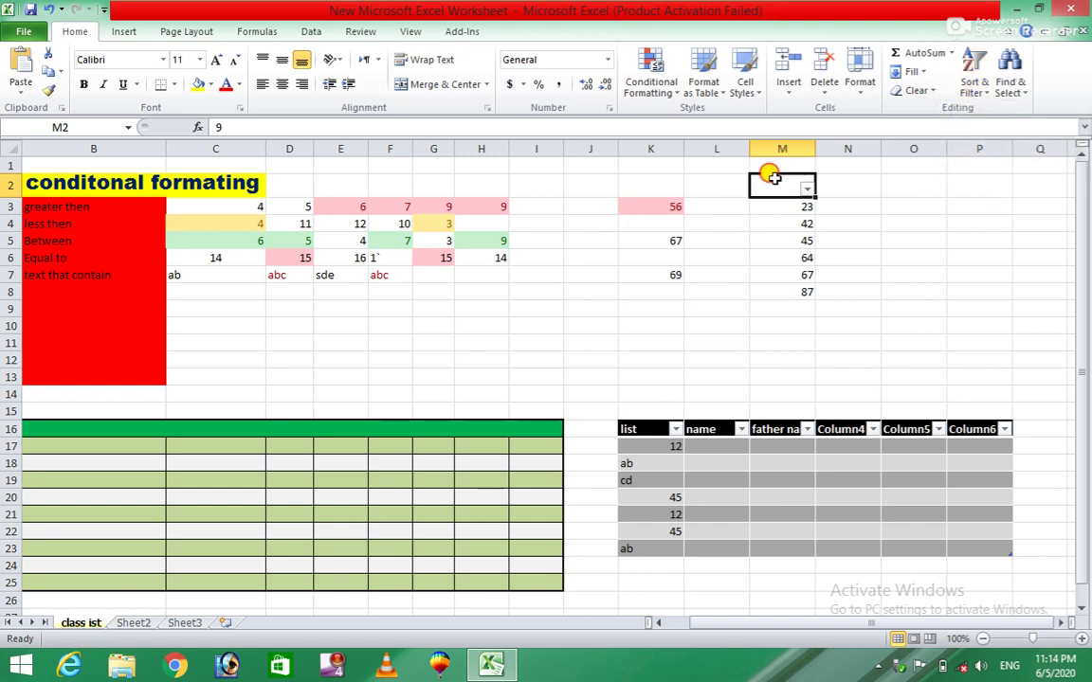
pyautogui.moveTo(776, 178); pyautogui.dragTo(779, 291)
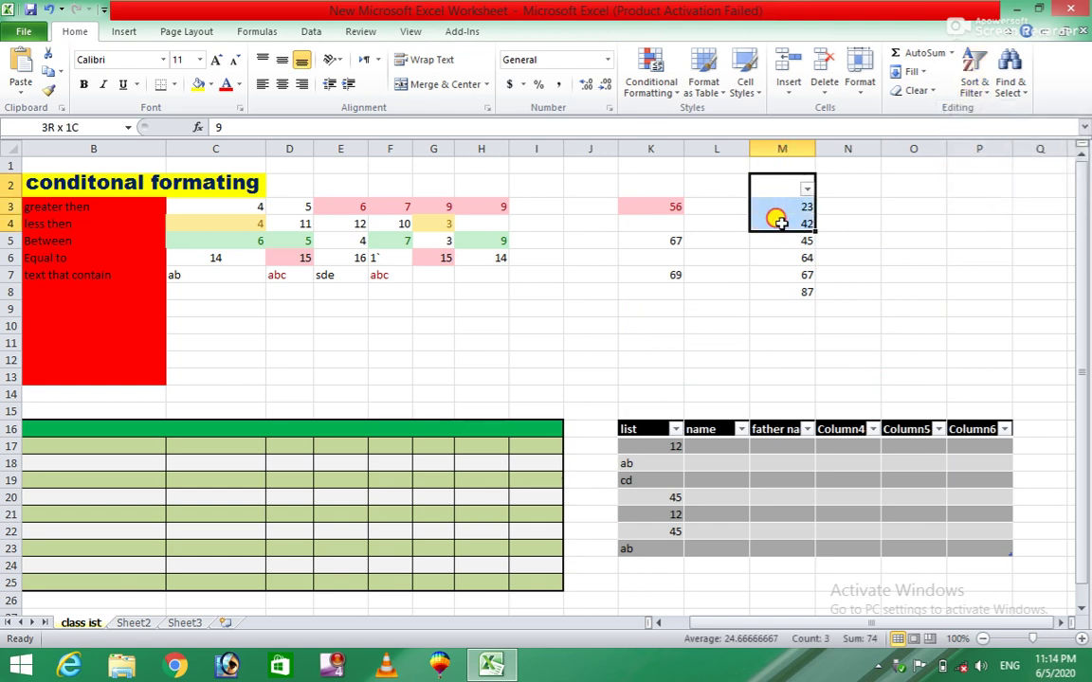
pyautogui.click(973, 90)
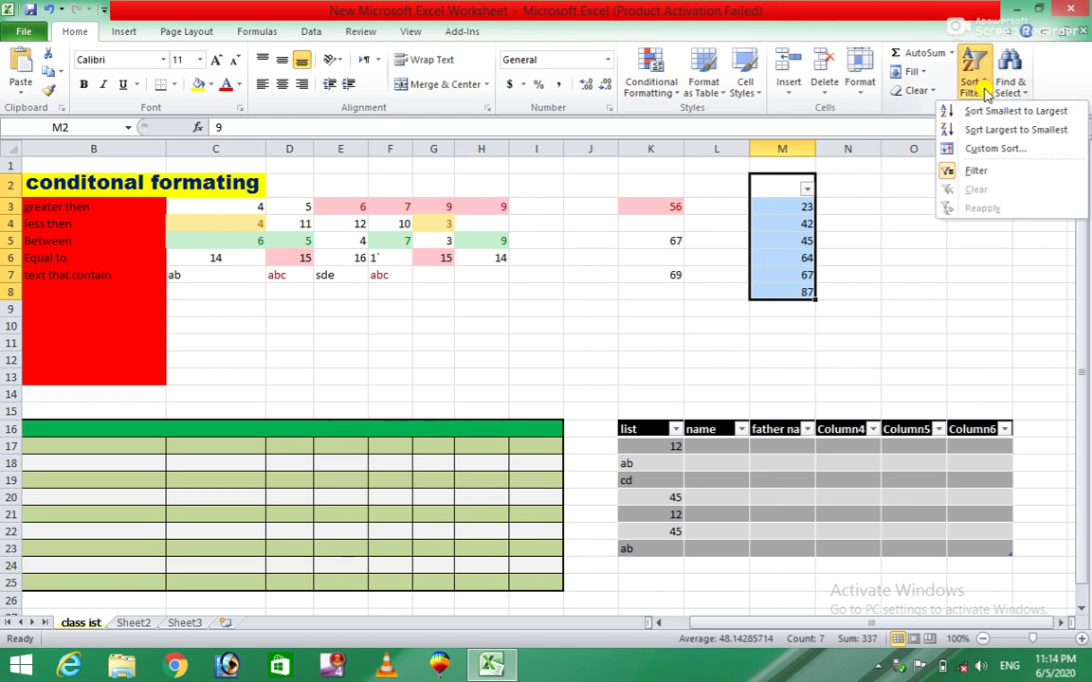
pyautogui.click(974, 170)
pyautogui.click(901, 245)
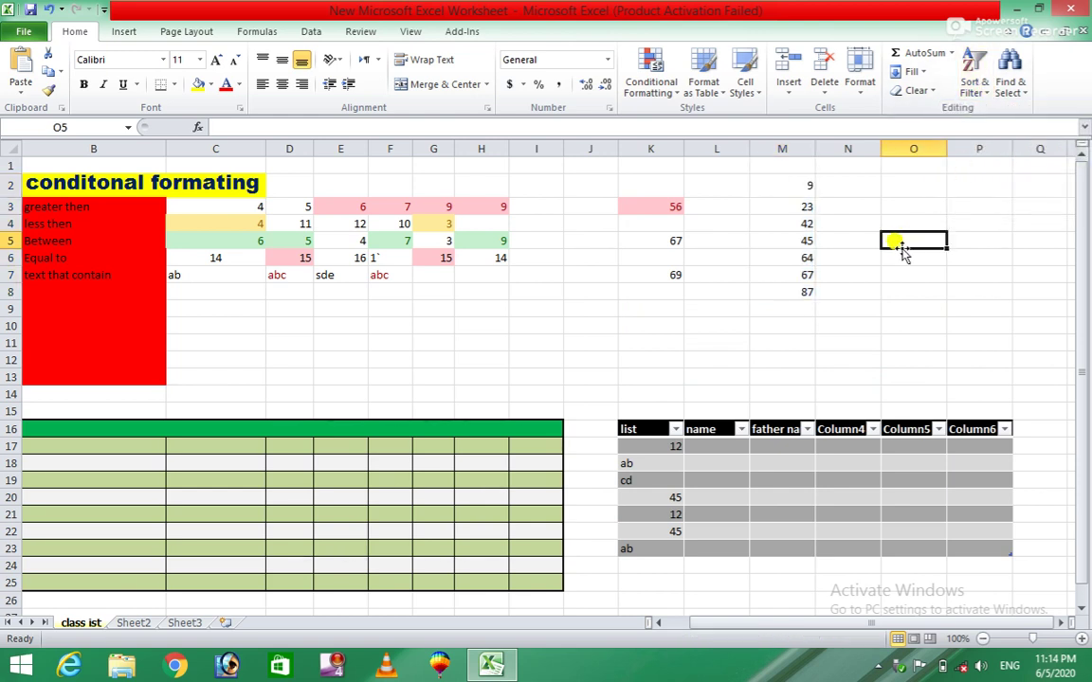
pyautogui.click(1017, 92)
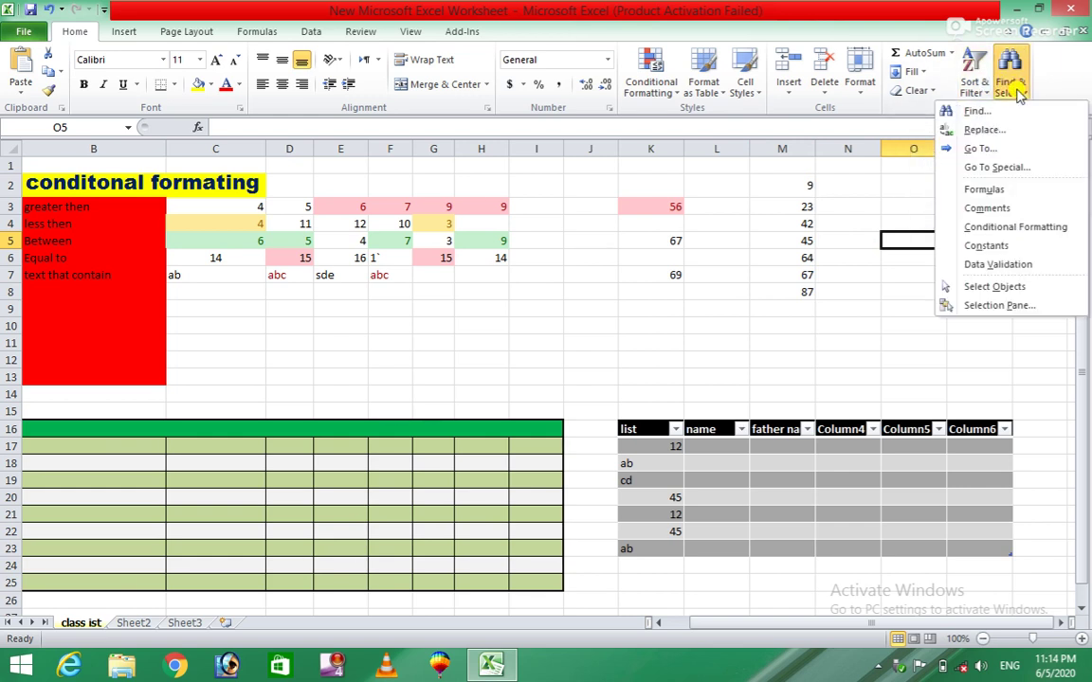
pyautogui.click(974, 112)
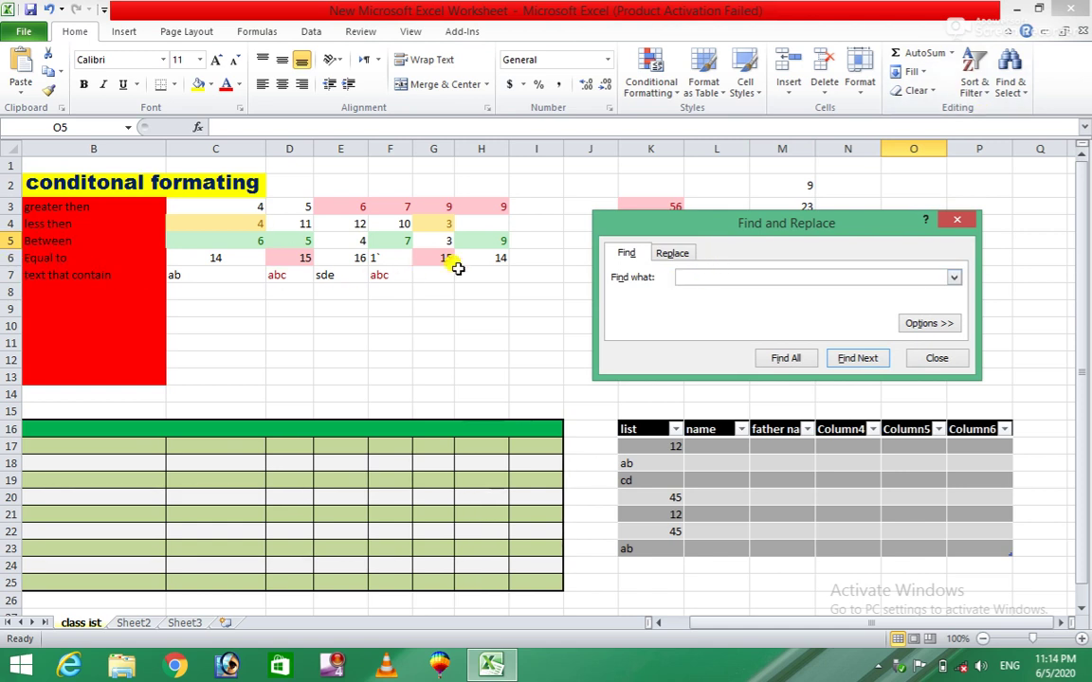
pyautogui.write('equal')
pyautogui.click(844, 363)
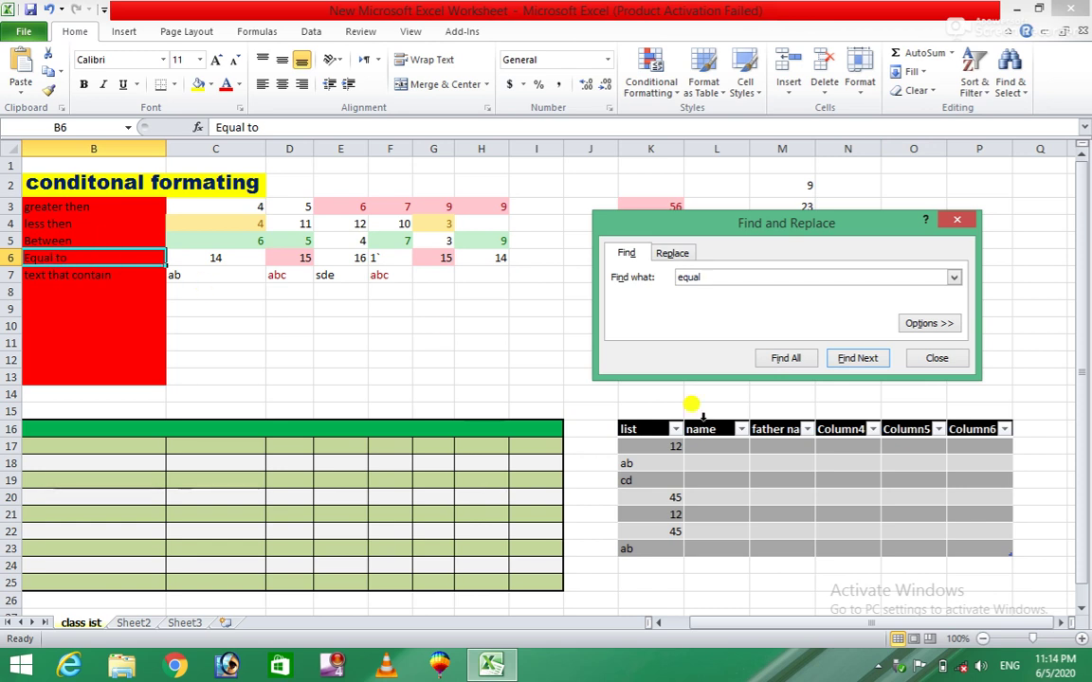
pyautogui.click(857, 360)
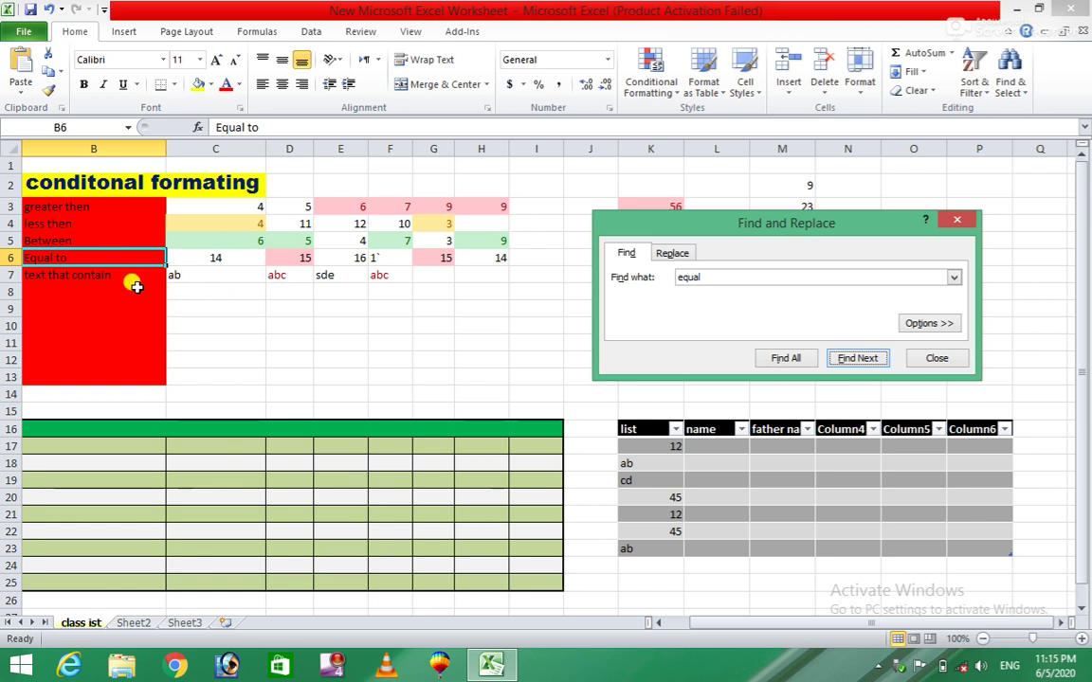
pyautogui.click(717, 276)
pyautogui.write('3')
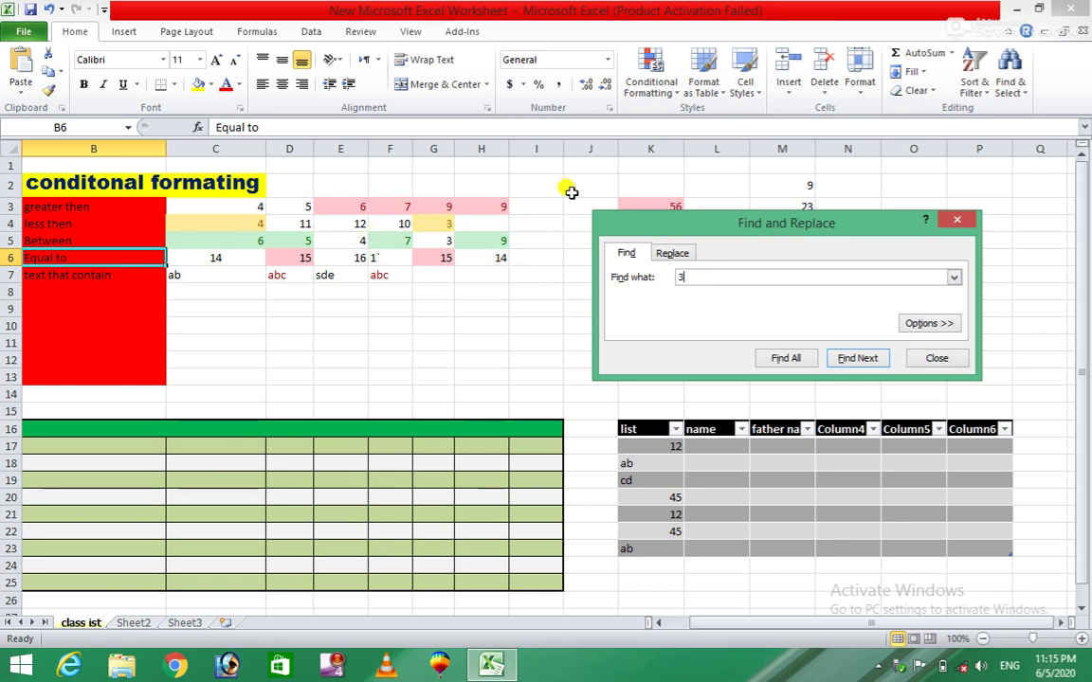
pyautogui.click(866, 361)
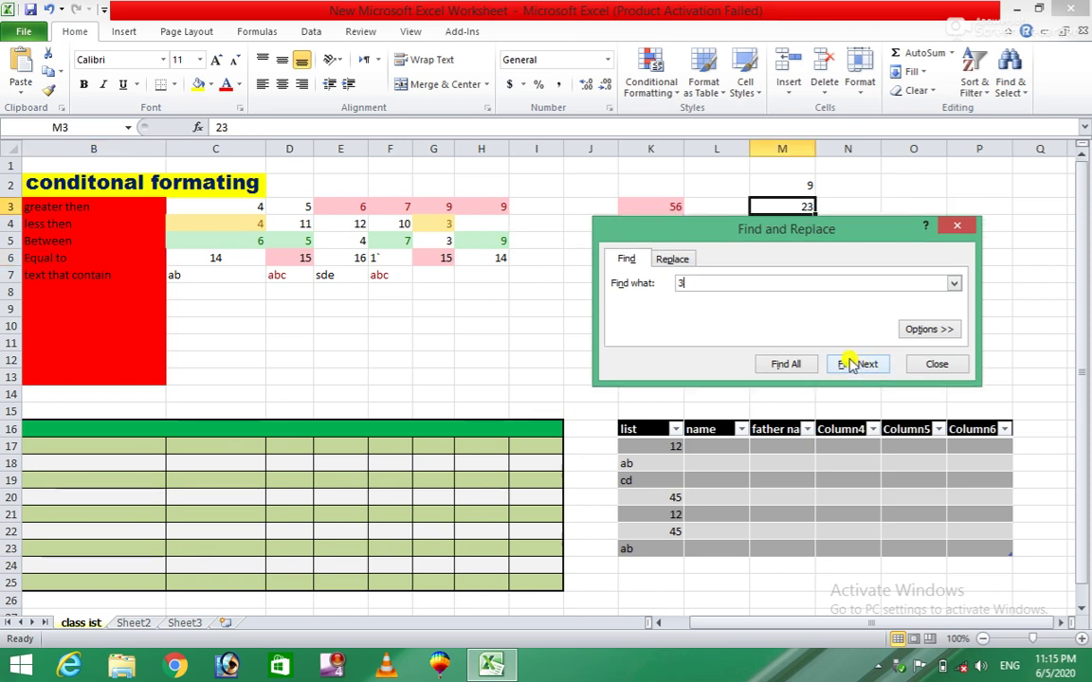
pyautogui.click(851, 365)
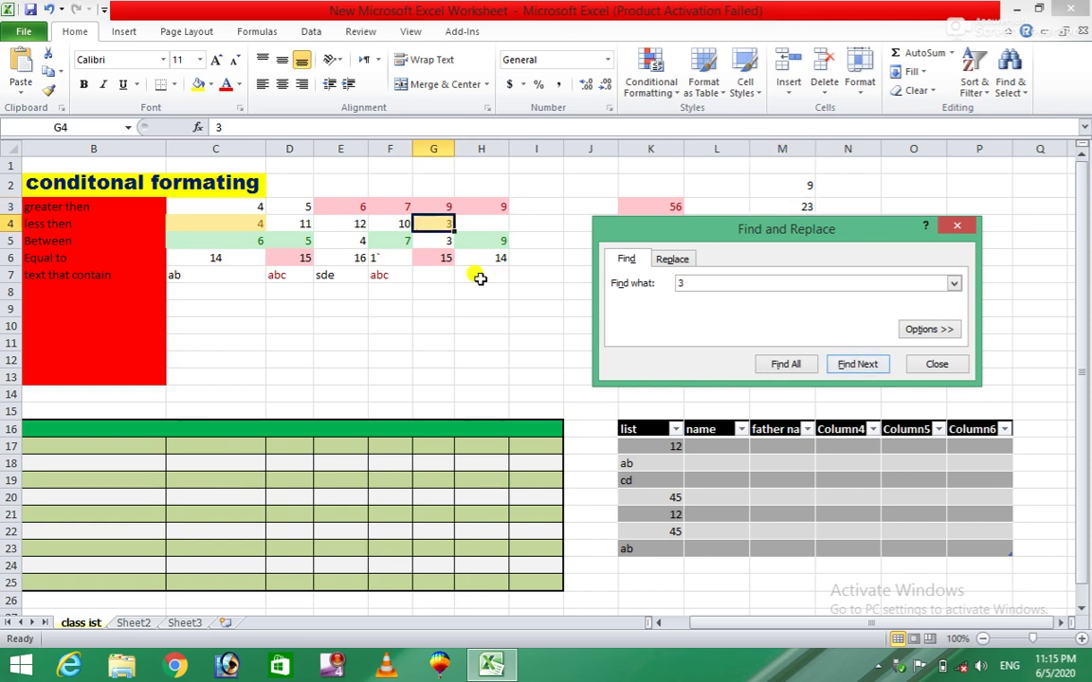
pyautogui.click(843, 366)
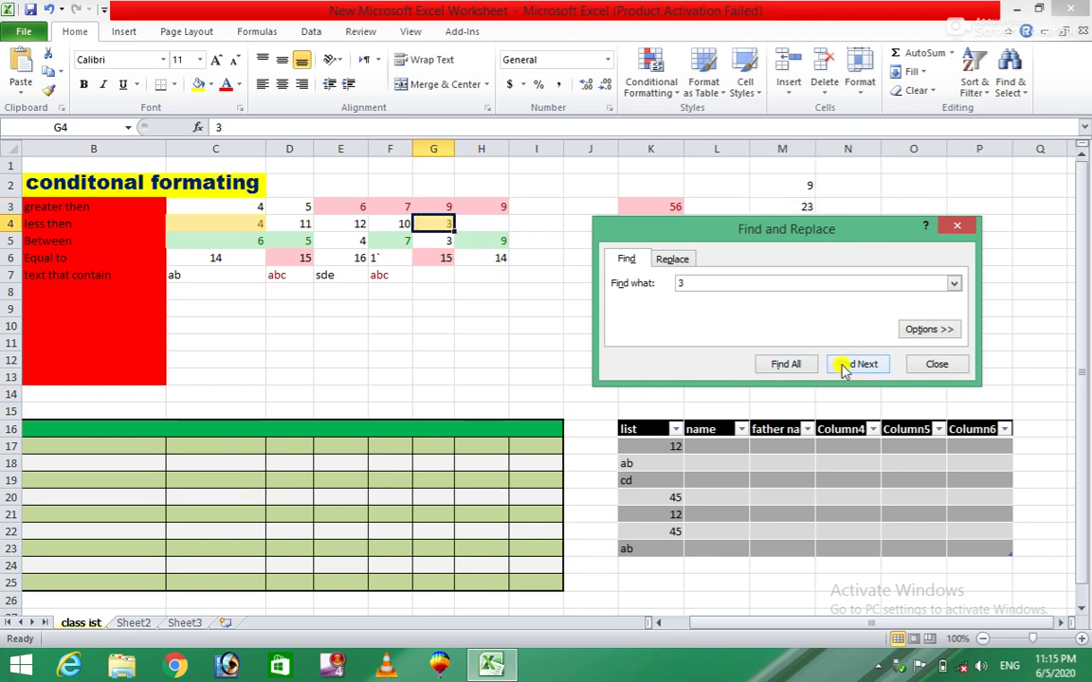
pyautogui.click(848, 366)
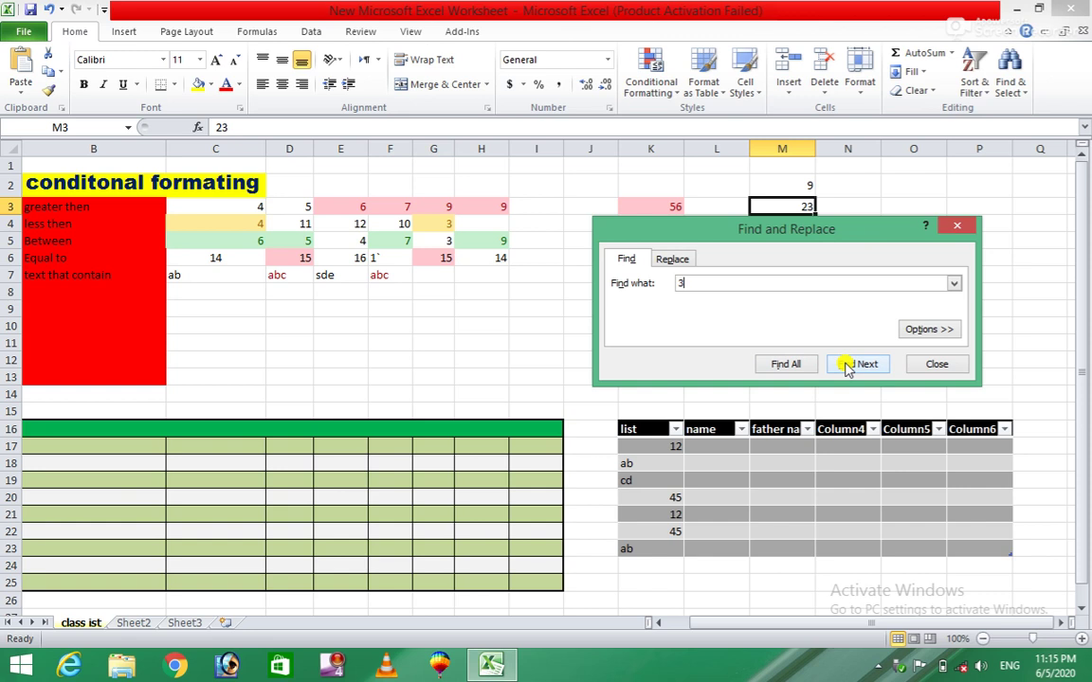
pyautogui.click(848, 365)
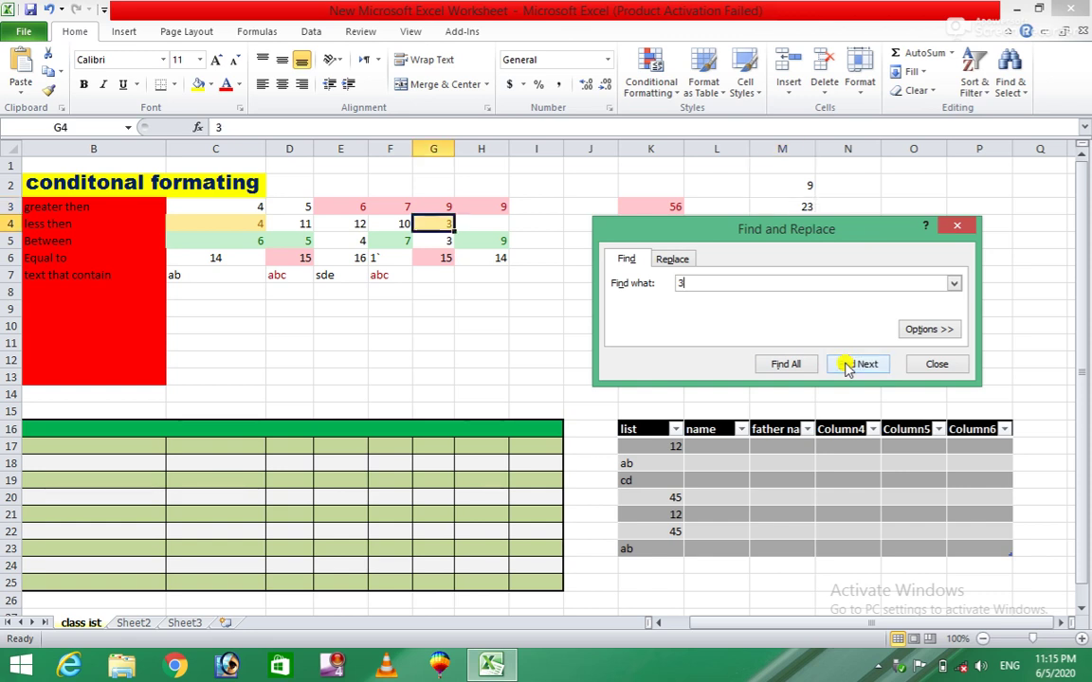
pyautogui.click(848, 365)
pyautogui.click(849, 366)
pyautogui.click(848, 365)
pyautogui.click(848, 366)
pyautogui.click(848, 366)
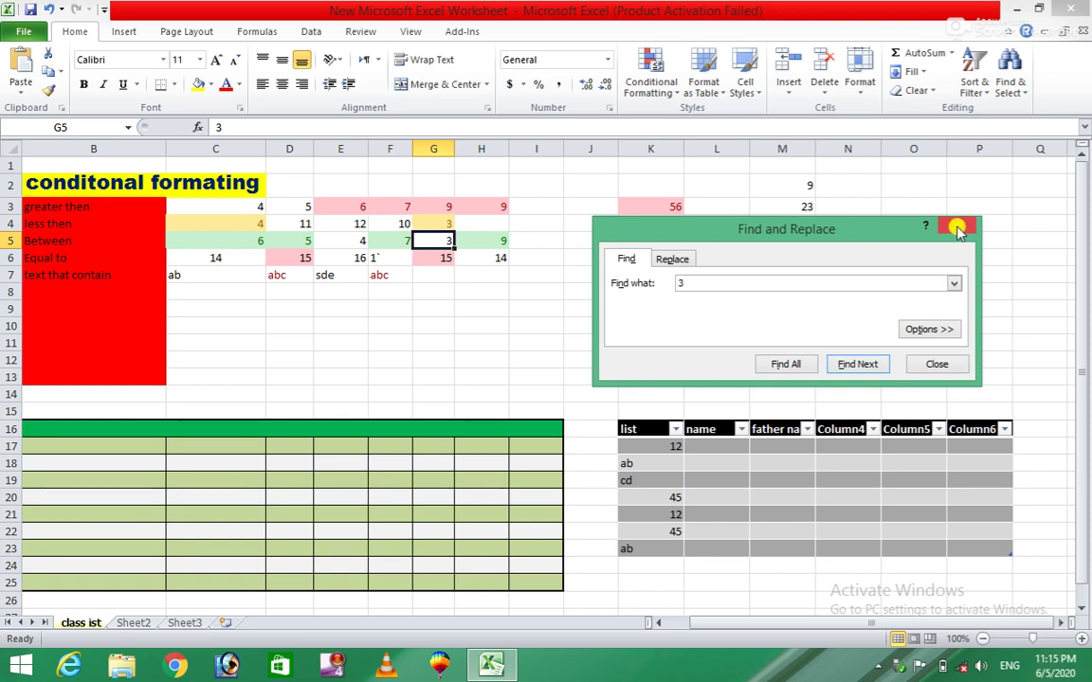
pyautogui.click(956, 226)
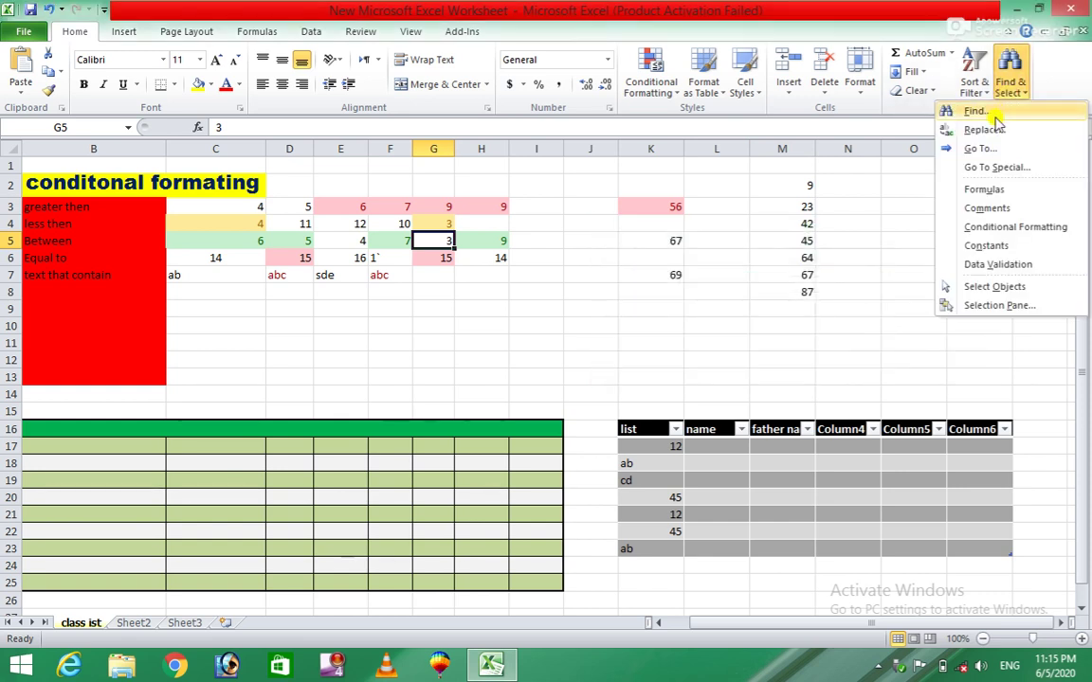
# Set up Find and Replace to change 3 into 6 and list every cell containing 3.
pyautogui.click(982, 130)
pyautogui.write('3')
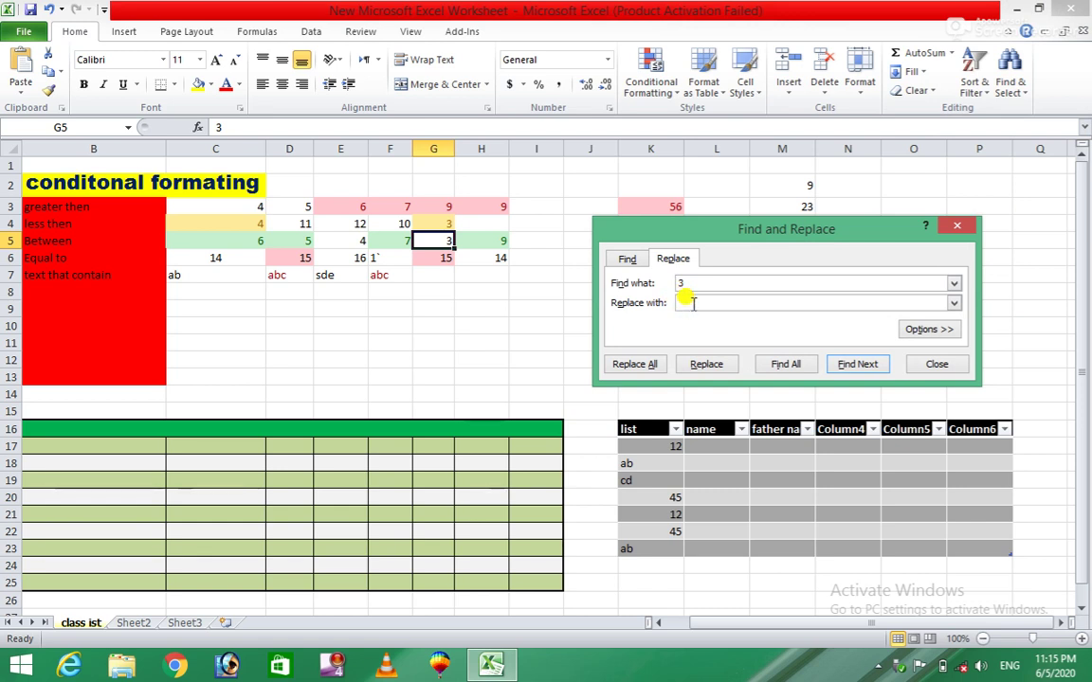
pyautogui.click(763, 302)
pyautogui.click(955, 303)
pyautogui.click(954, 303)
pyautogui.click(954, 303)
pyautogui.click(954, 304)
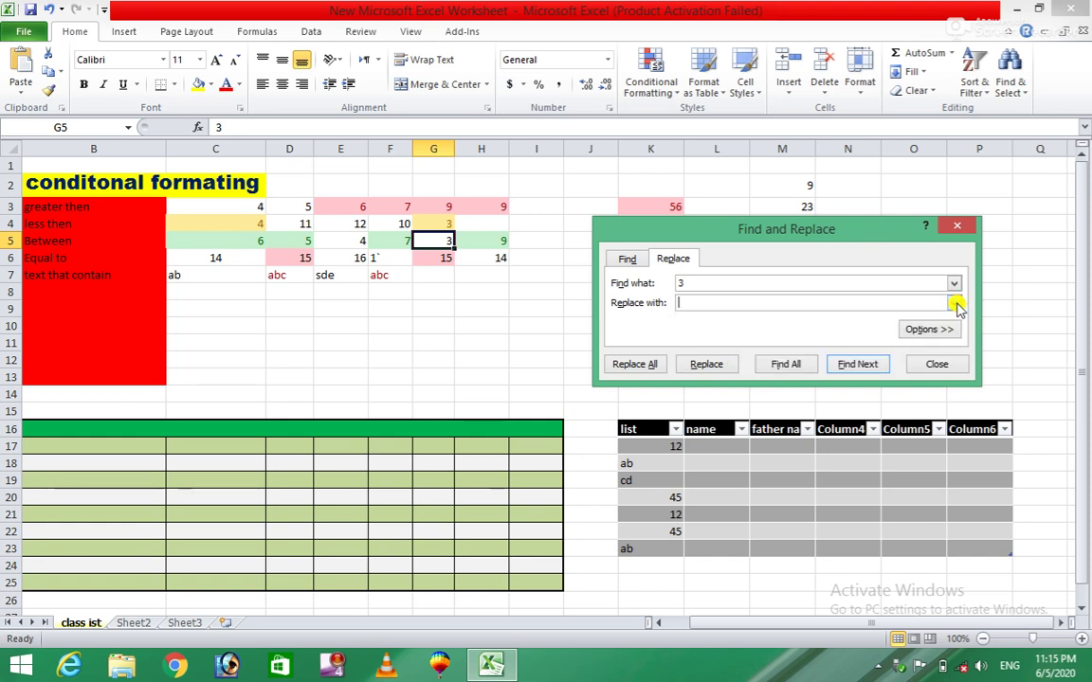
pyautogui.click(786, 365)
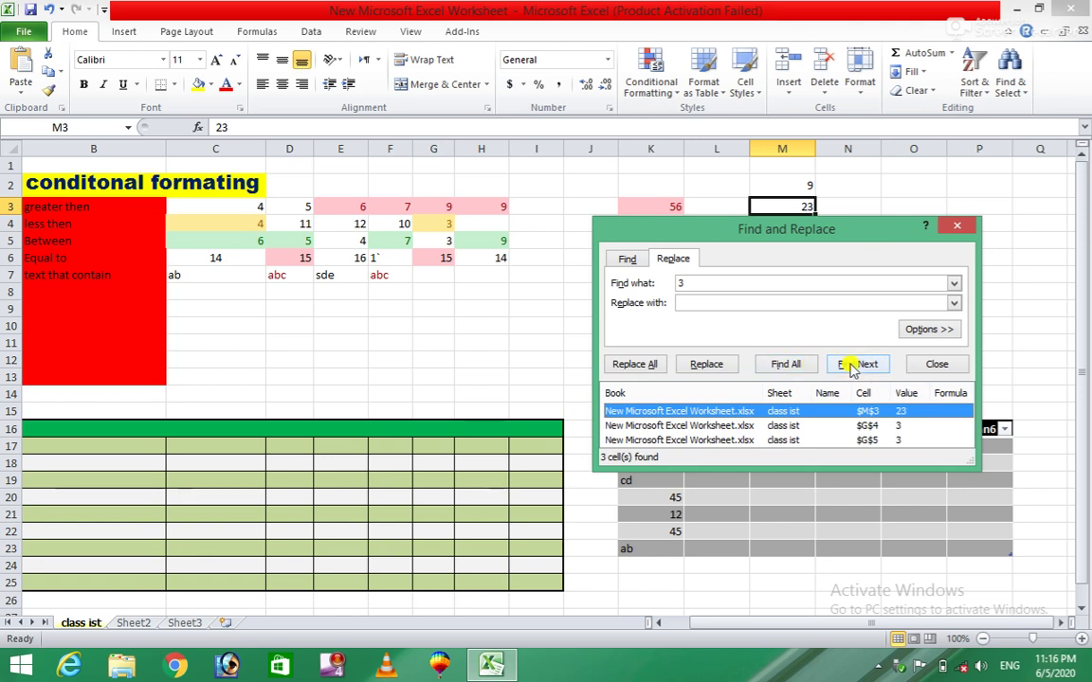
# Cycle through each cell containing 3 with Find Next.
pyautogui.click(692, 302)
pyautogui.write('6')
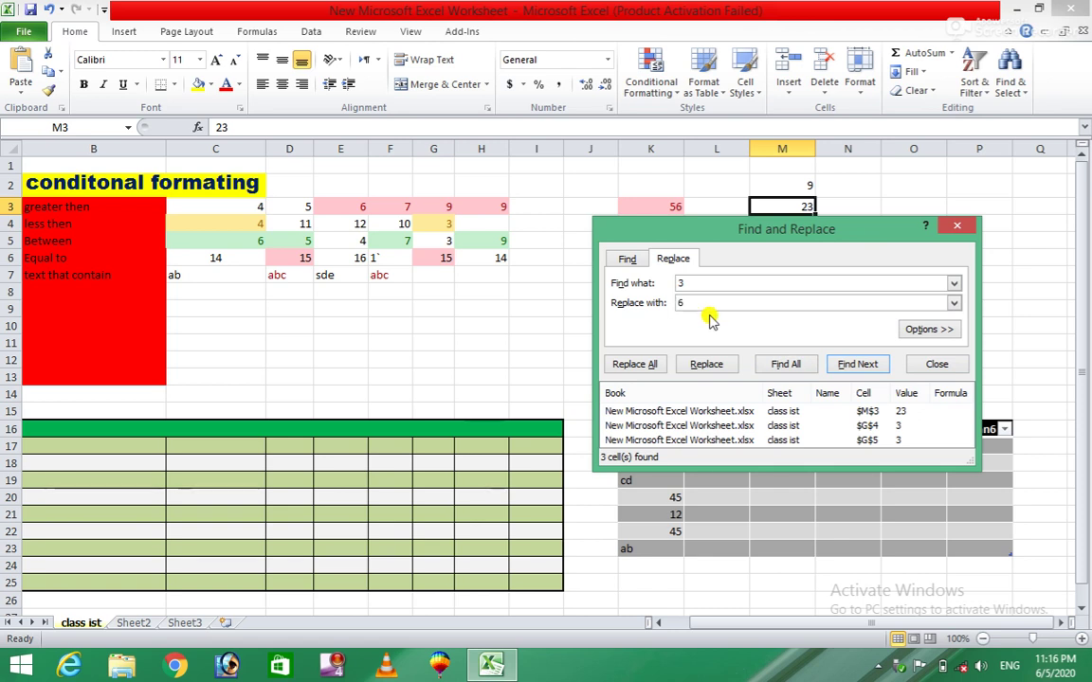
pyautogui.click(862, 369)
pyautogui.click(862, 369)
pyautogui.click(862, 368)
pyautogui.click(863, 368)
pyautogui.click(862, 368)
pyautogui.click(863, 369)
pyautogui.click(862, 369)
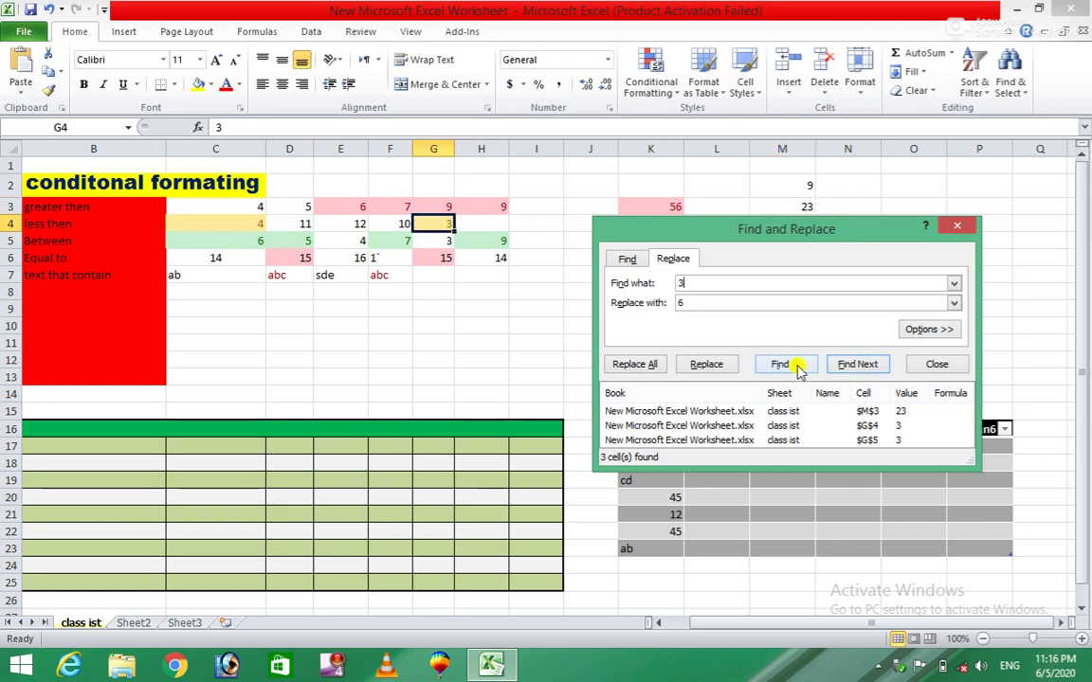
# Replace the 3s in G4, G5 and M3 with 6, then dismiss the no-match message and close the dialog.
pyautogui.click(702, 369)
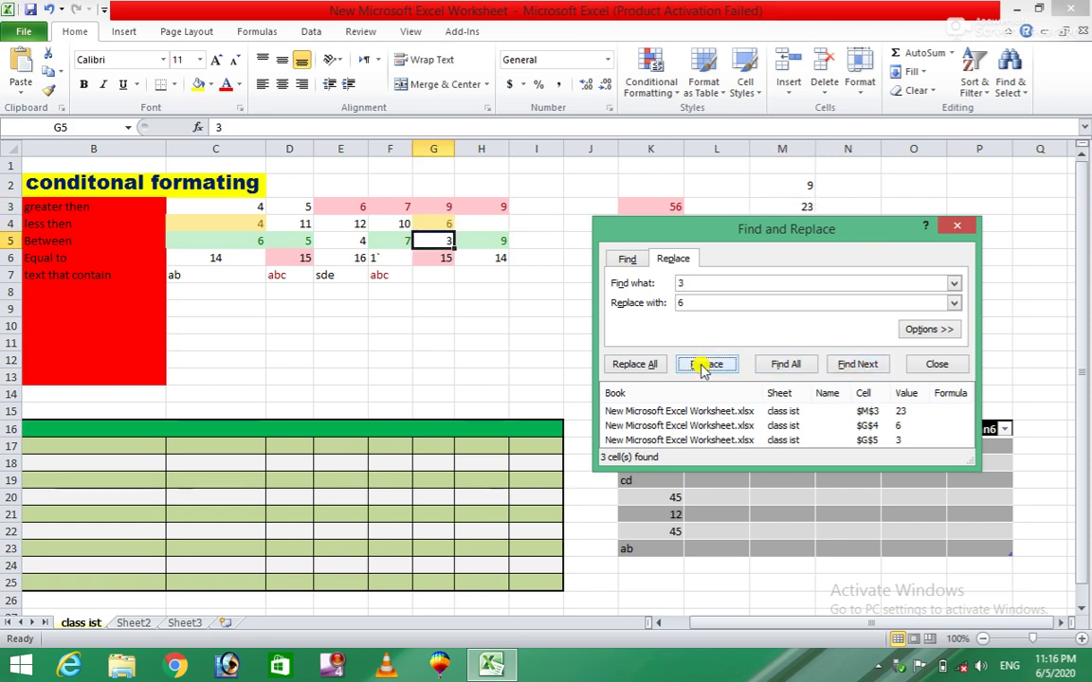
pyautogui.click(702, 368)
pyautogui.click(702, 369)
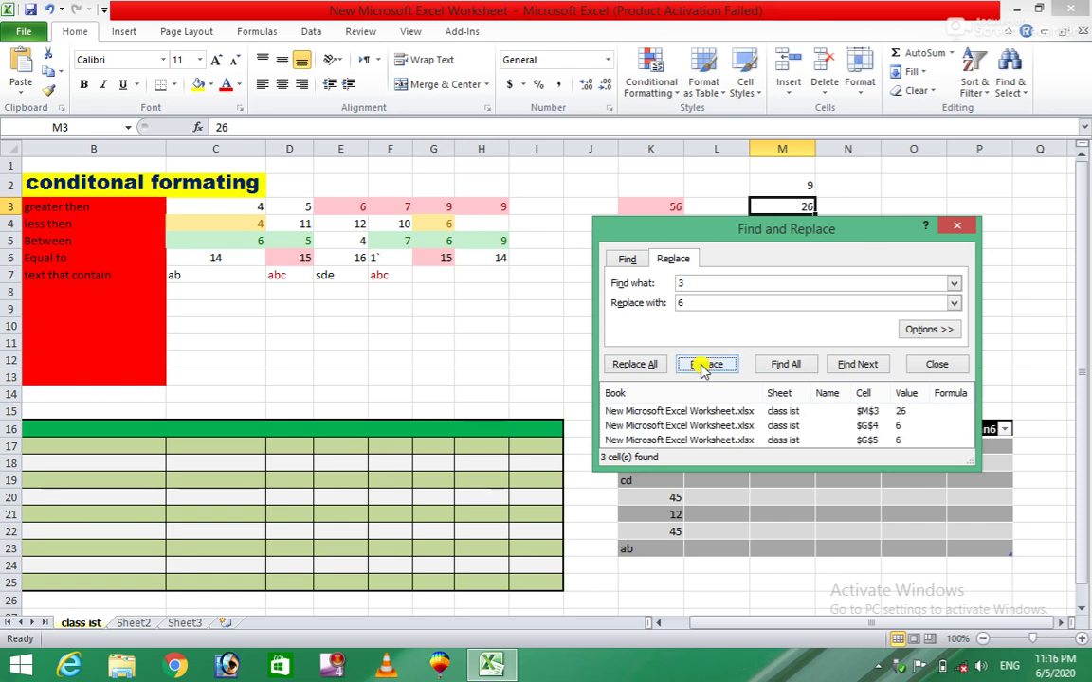
pyautogui.click(703, 369)
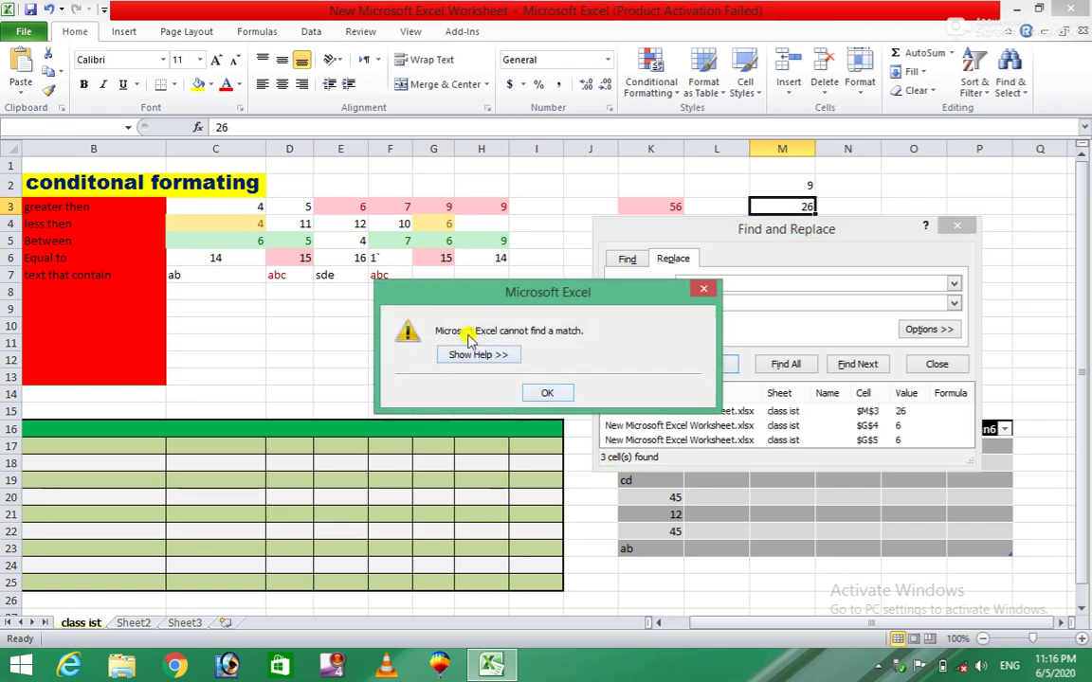
pyautogui.click(556, 392)
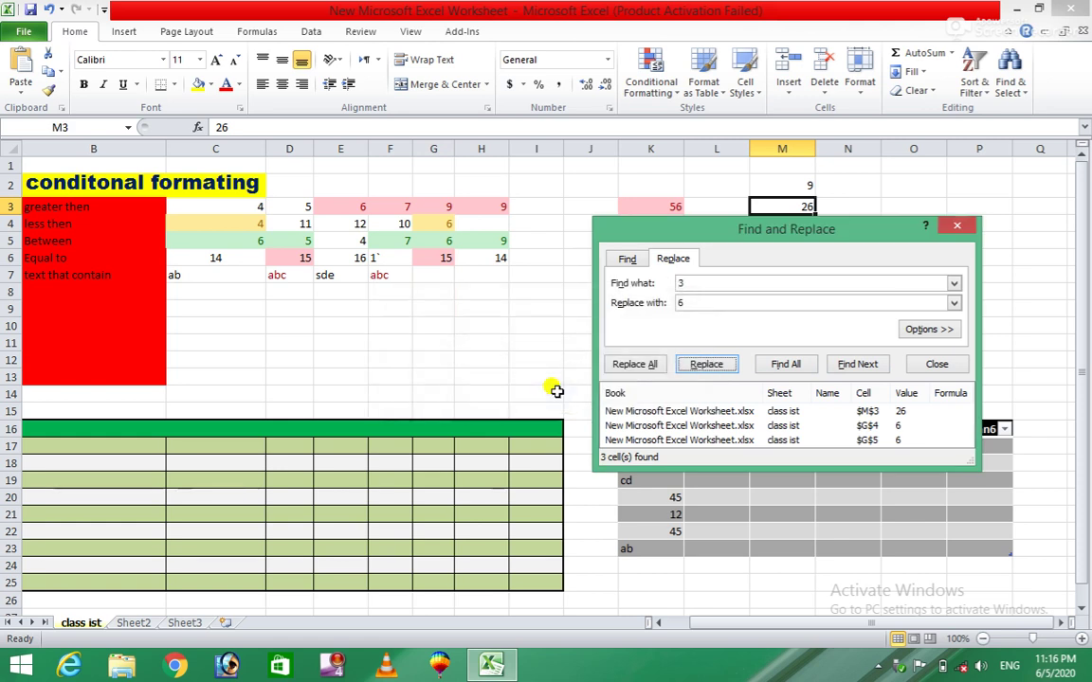
pyautogui.click(946, 231)
pyautogui.click(1012, 85)
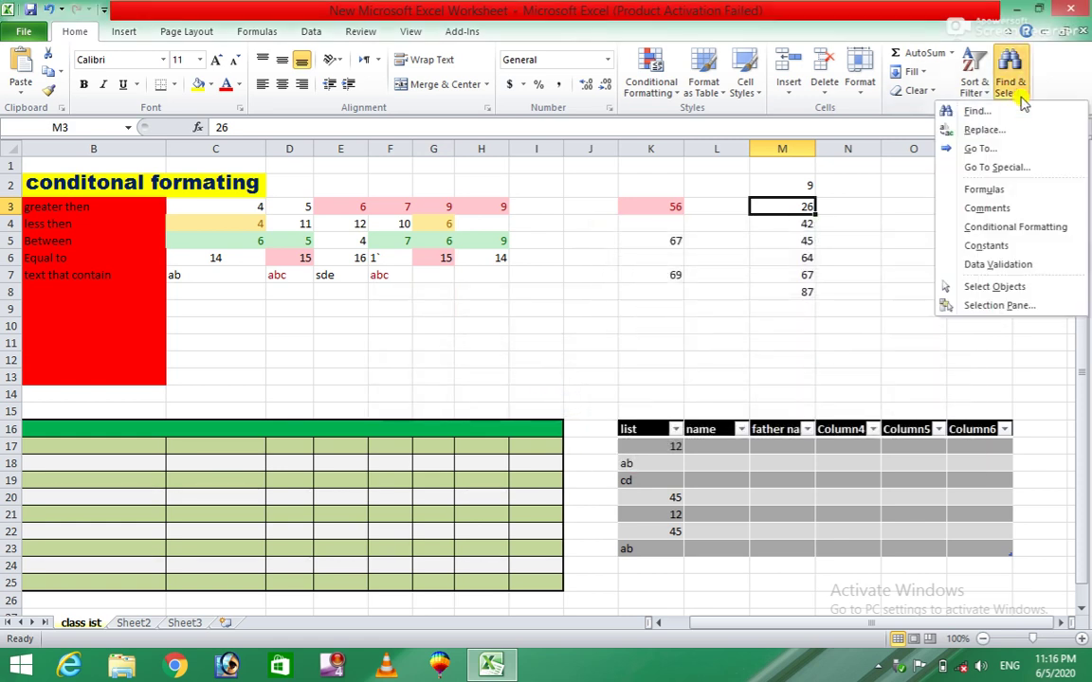
pyautogui.click(979, 150)
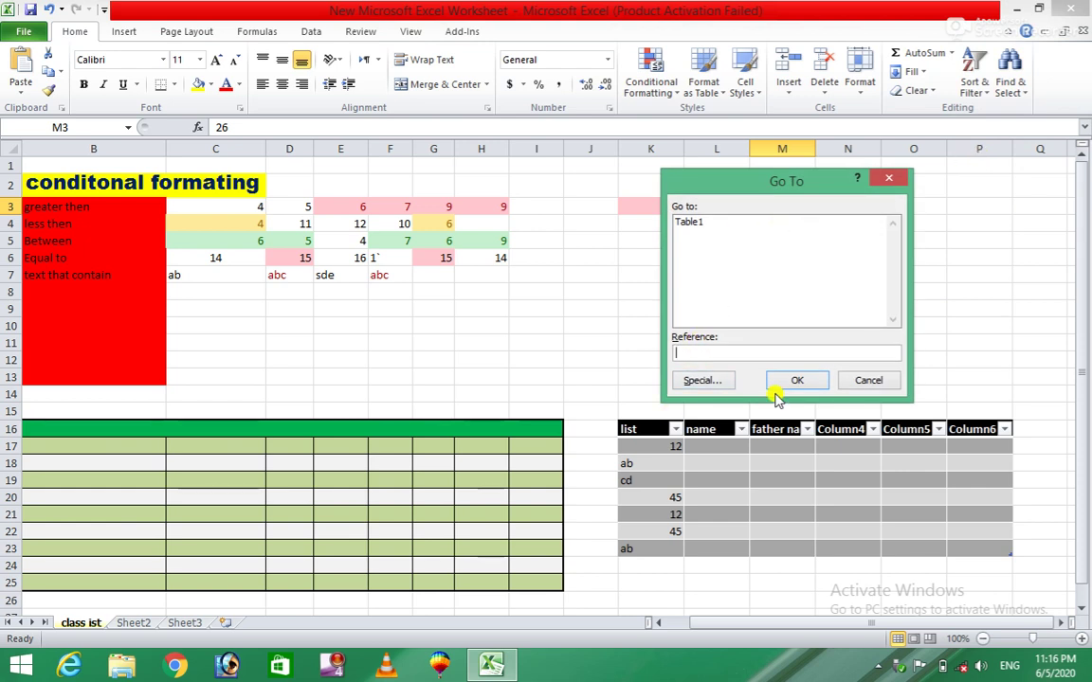
pyautogui.click(862, 380)
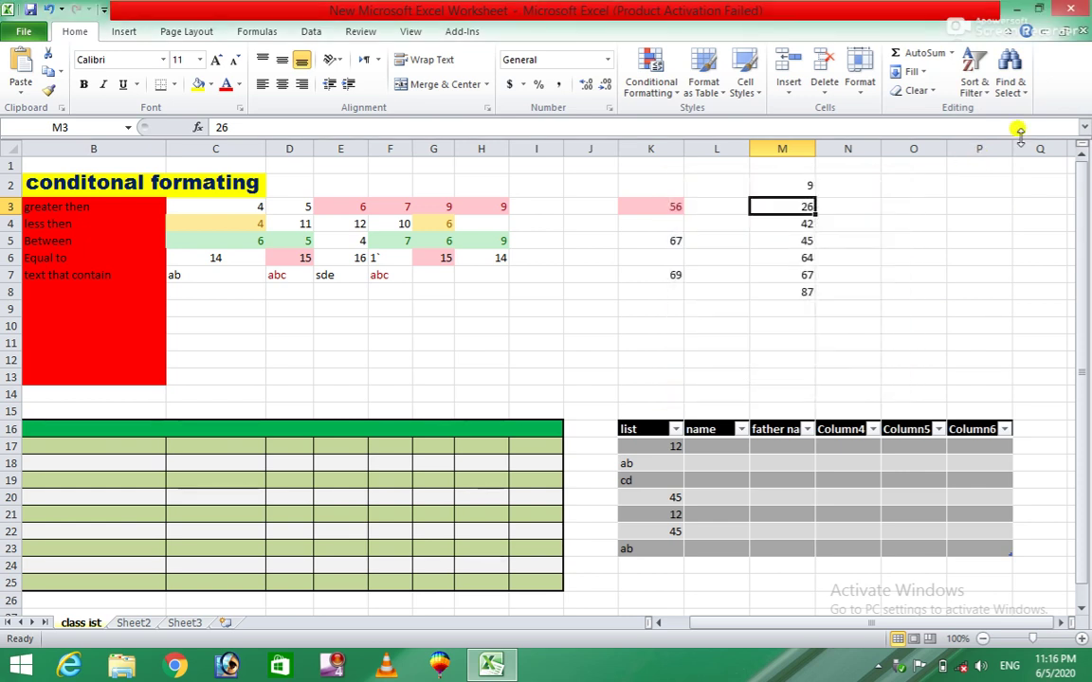
pyautogui.click(1012, 81)
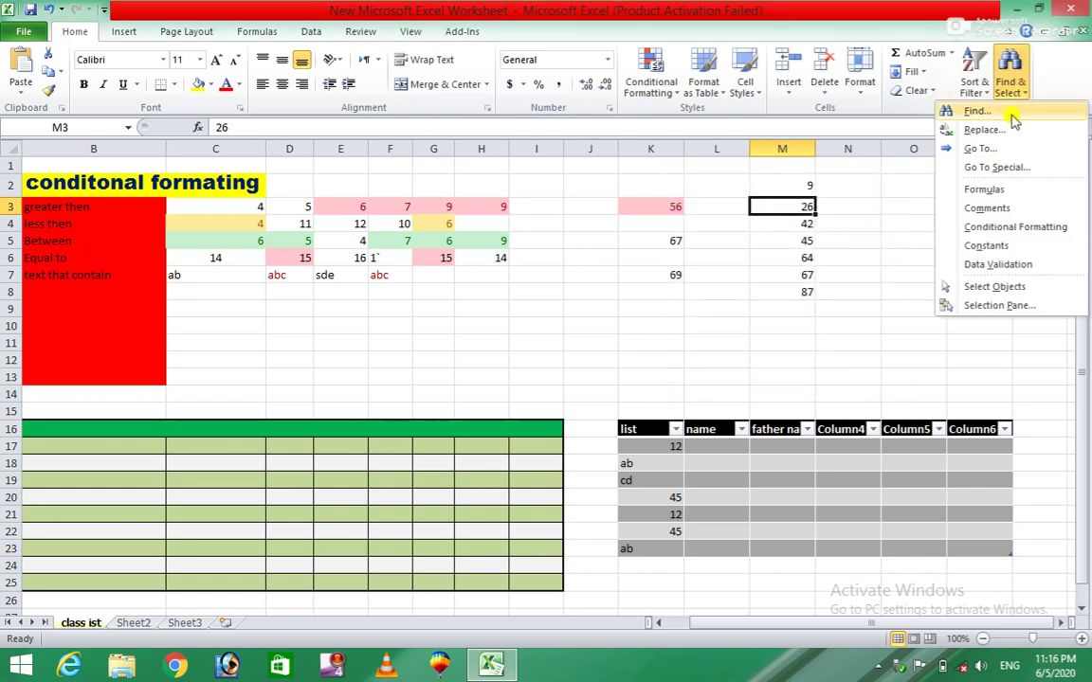
pyautogui.click(990, 192)
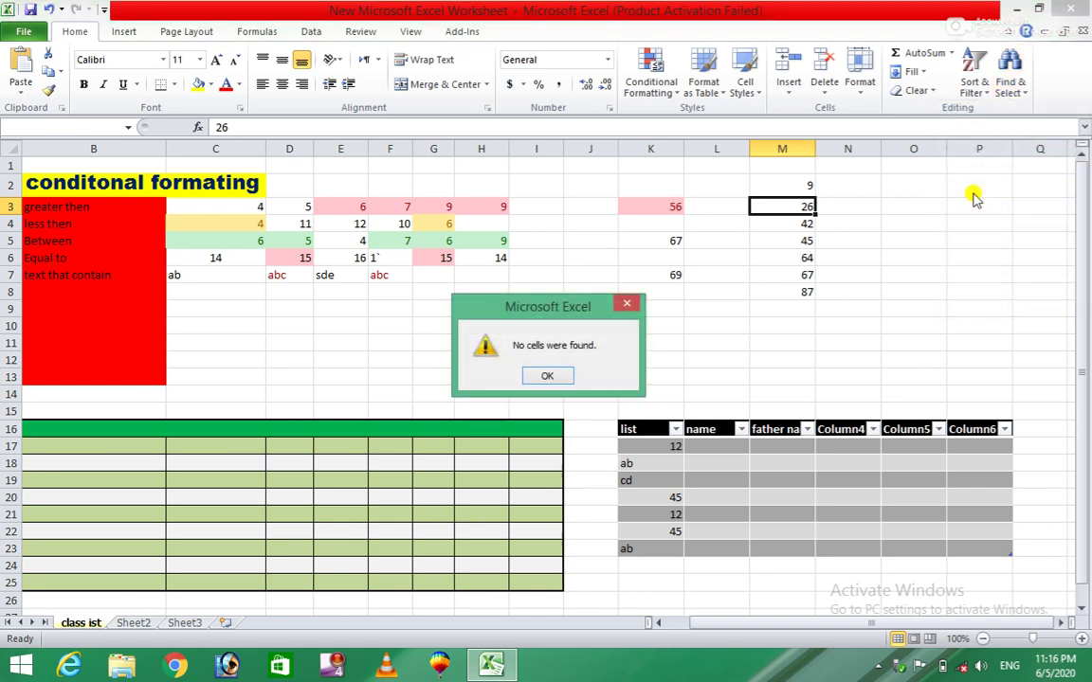
pyautogui.click(625, 304)
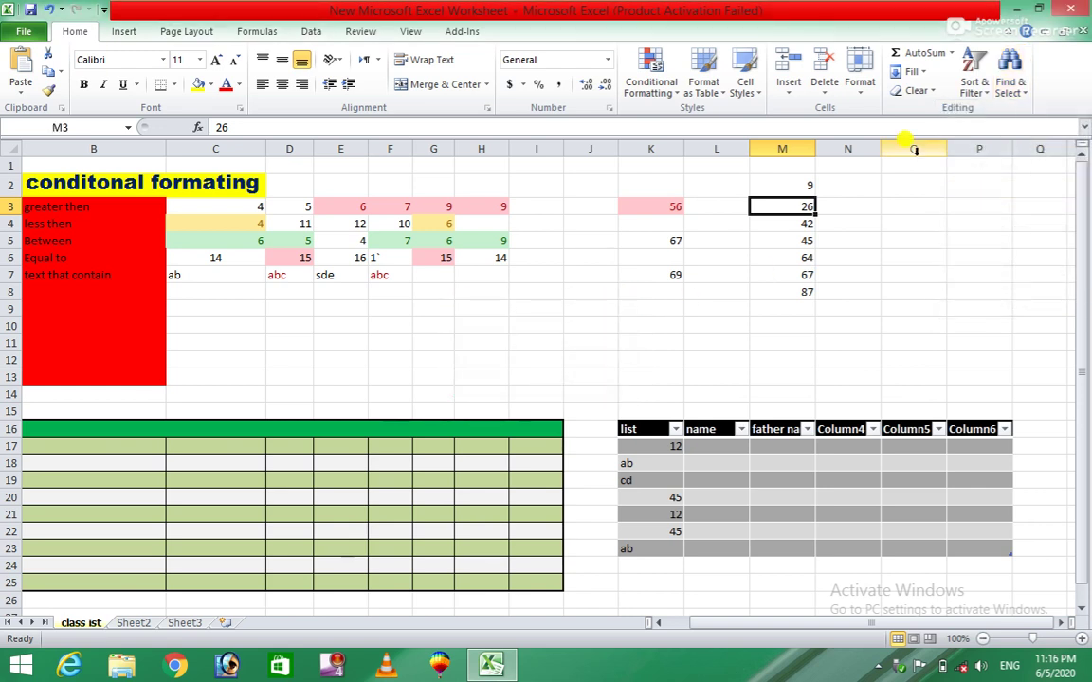
pyautogui.click(1022, 98)
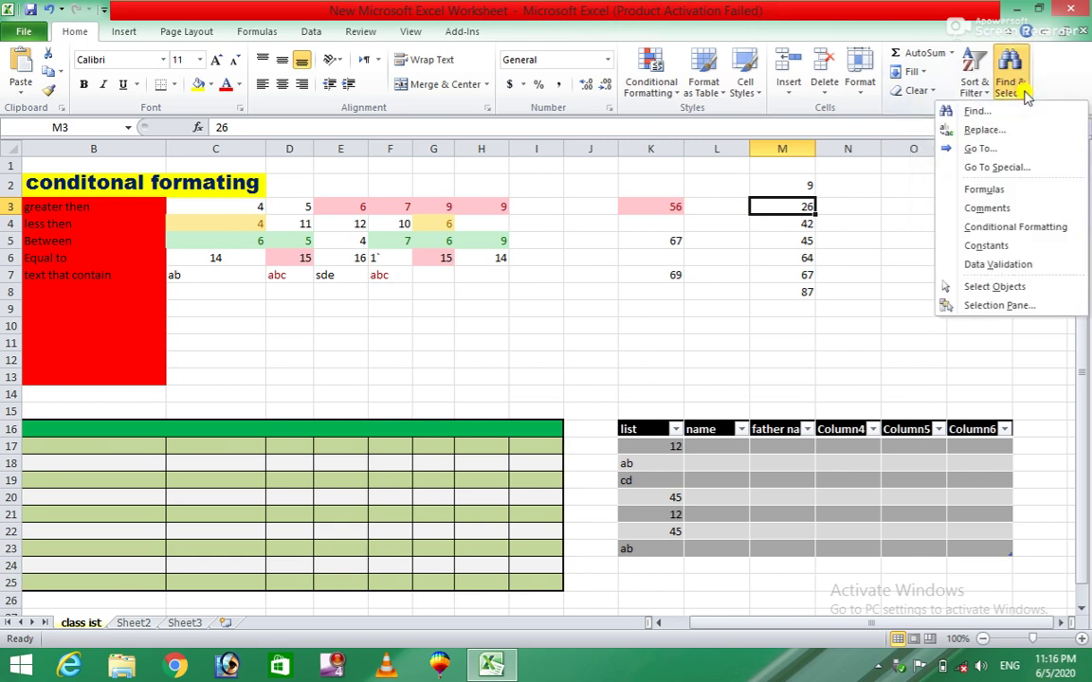
# Select the conditionally formatted cells, then all cells holding constant values.
pyautogui.click(1007, 228)
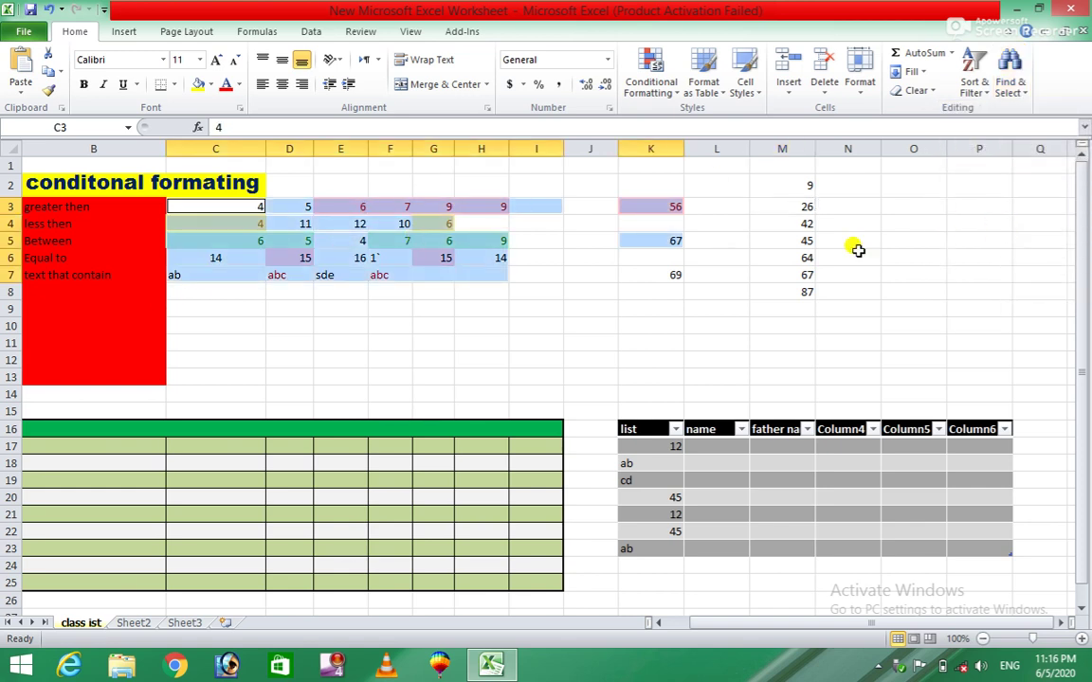
pyautogui.click(1010, 84)
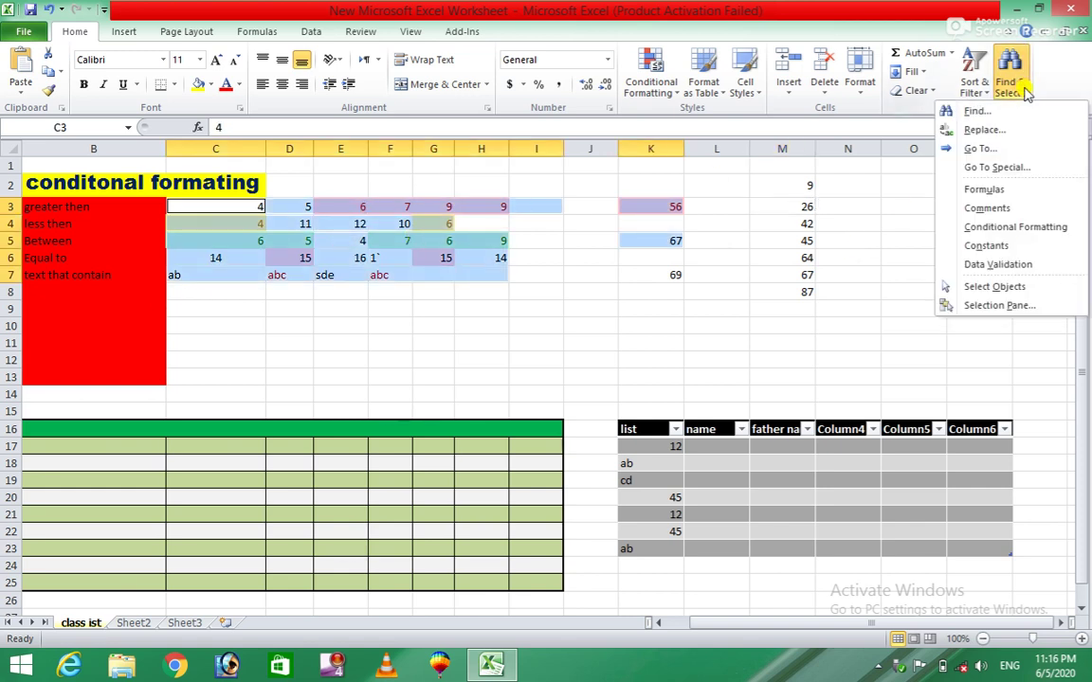
pyautogui.click(988, 246)
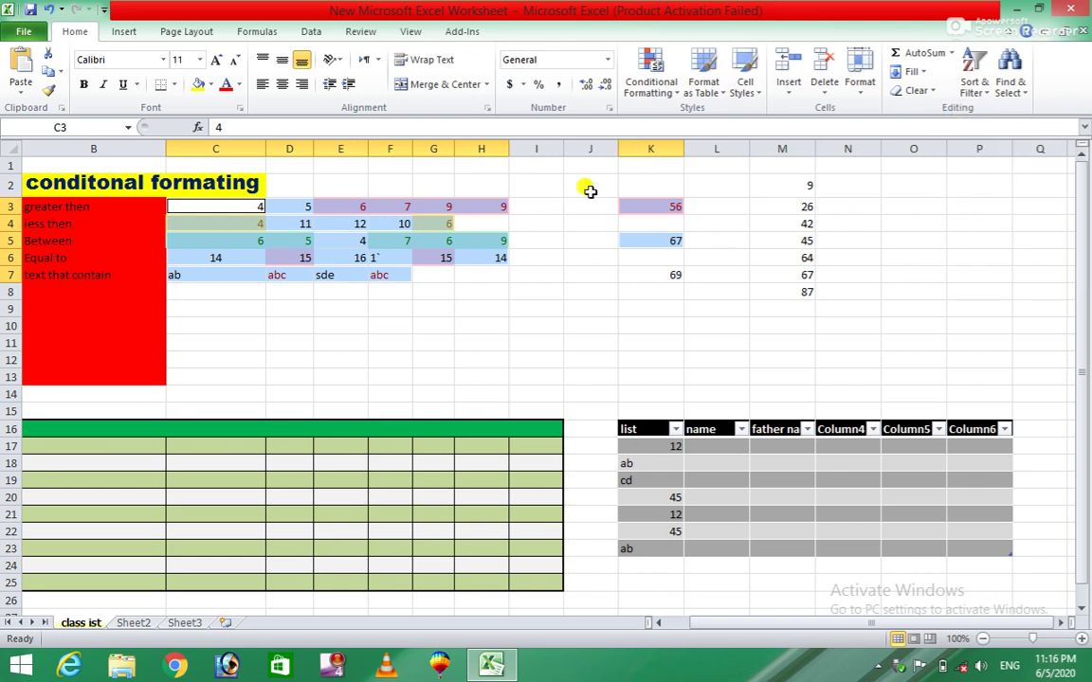
# Try selecting cells with data validation twice, dismissing the no-cells-found message each time.
pyautogui.click(1012, 85)
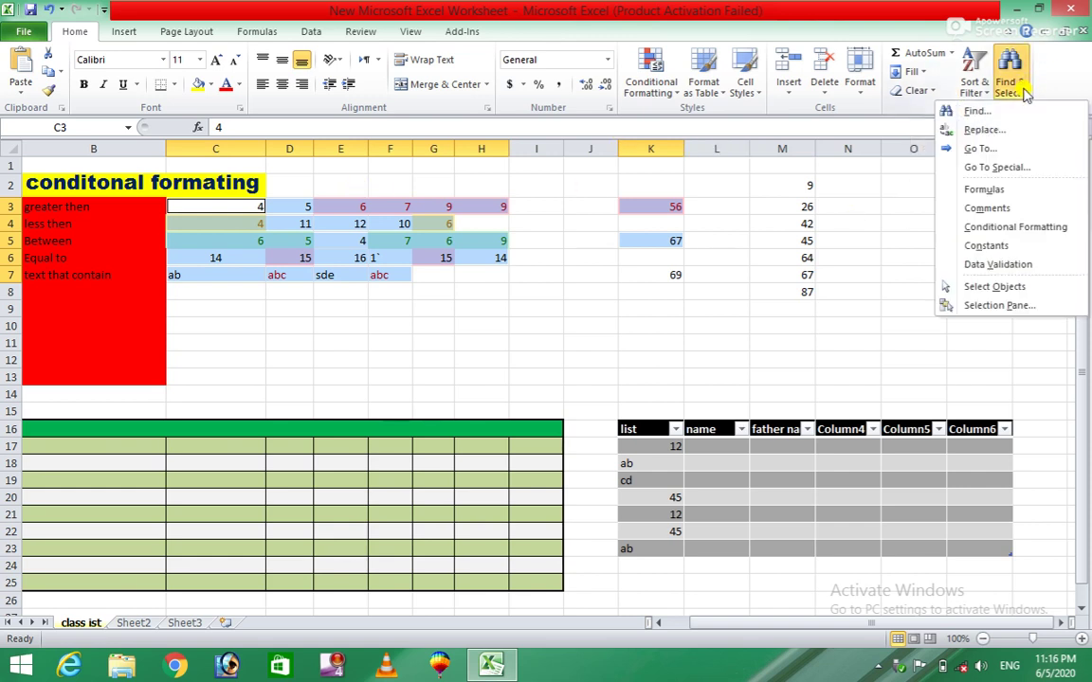
pyautogui.click(1040, 269)
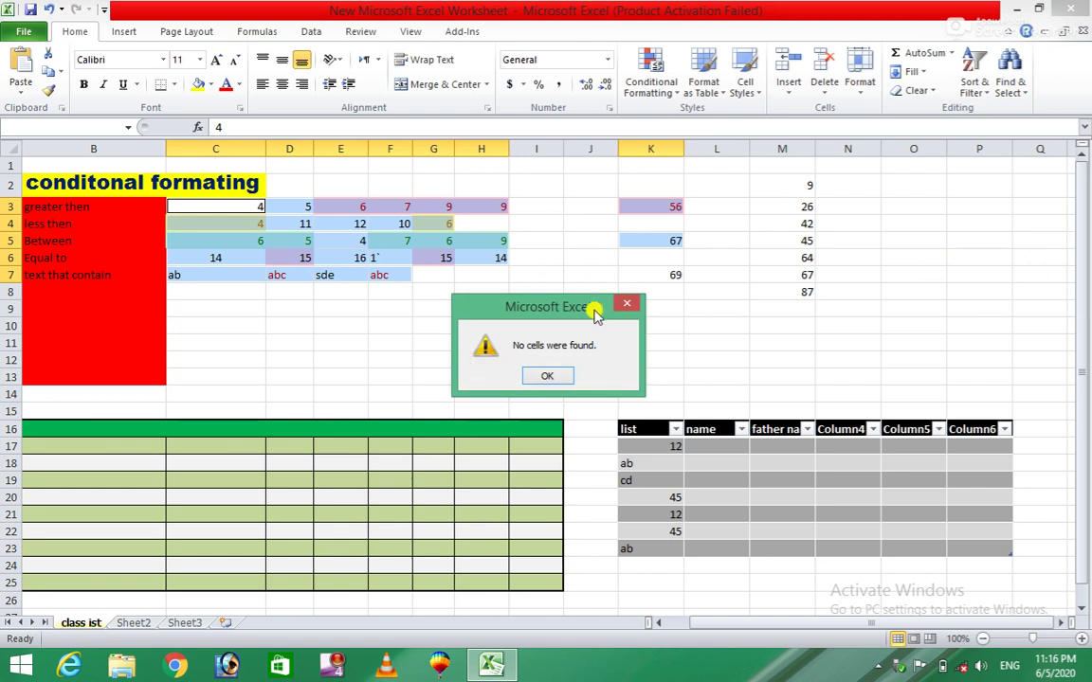
pyautogui.click(626, 309)
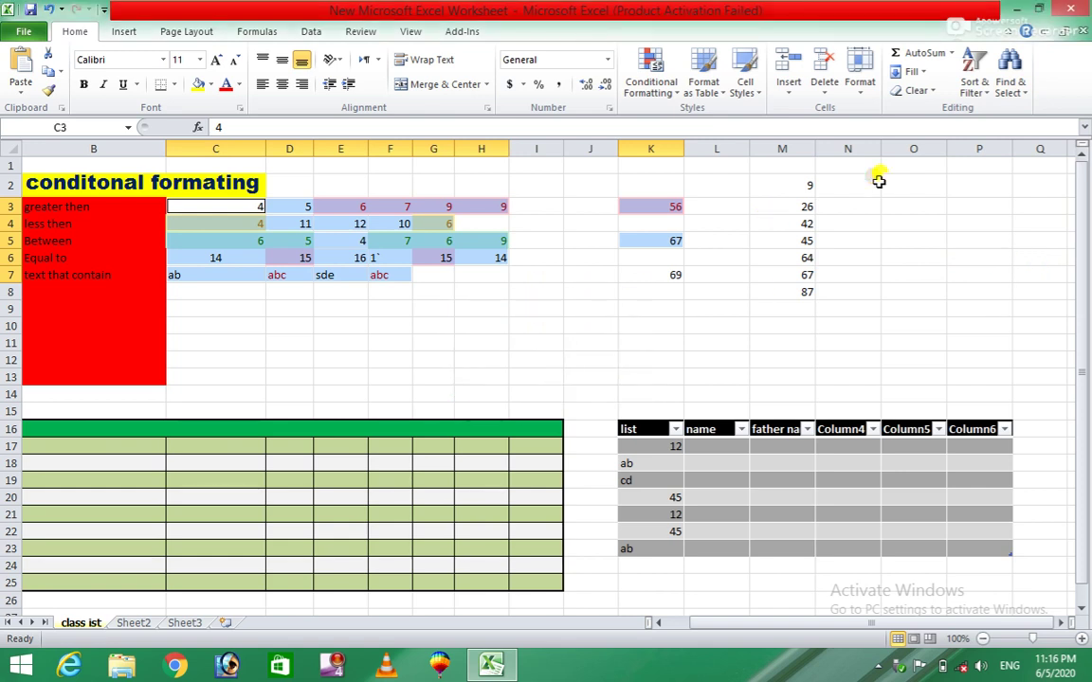
pyautogui.click(1010, 83)
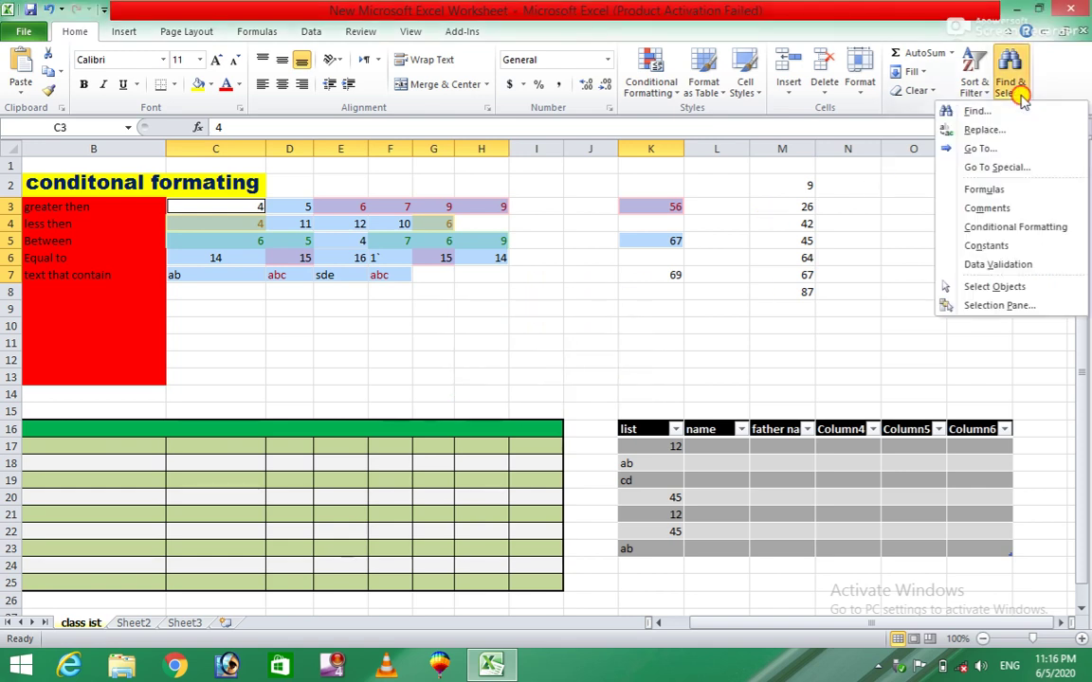
pyautogui.click(986, 268)
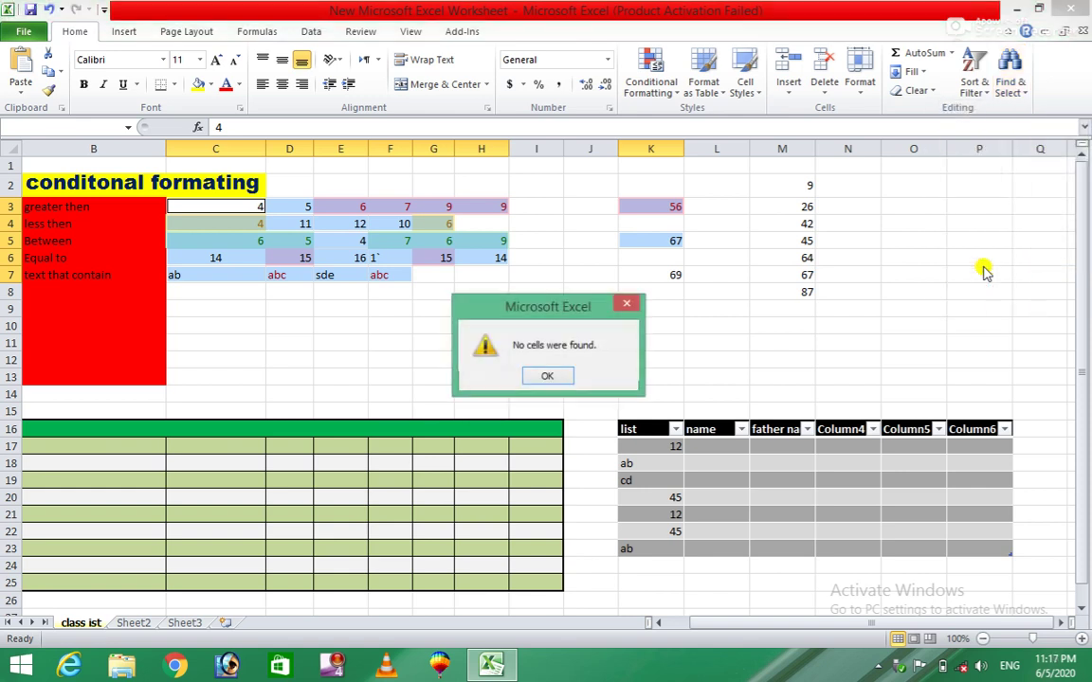
pyautogui.click(527, 377)
# Switch to Select Objects mode for picking drawn objects on the sheet.
pyautogui.click(1014, 83)
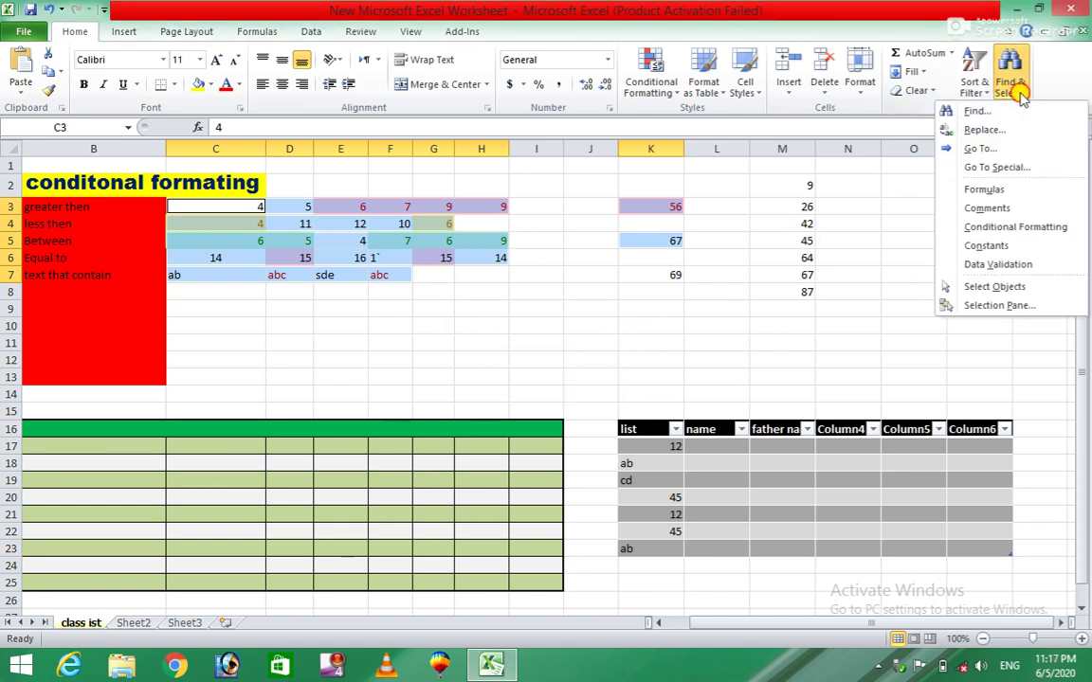
pyautogui.click(995, 286)
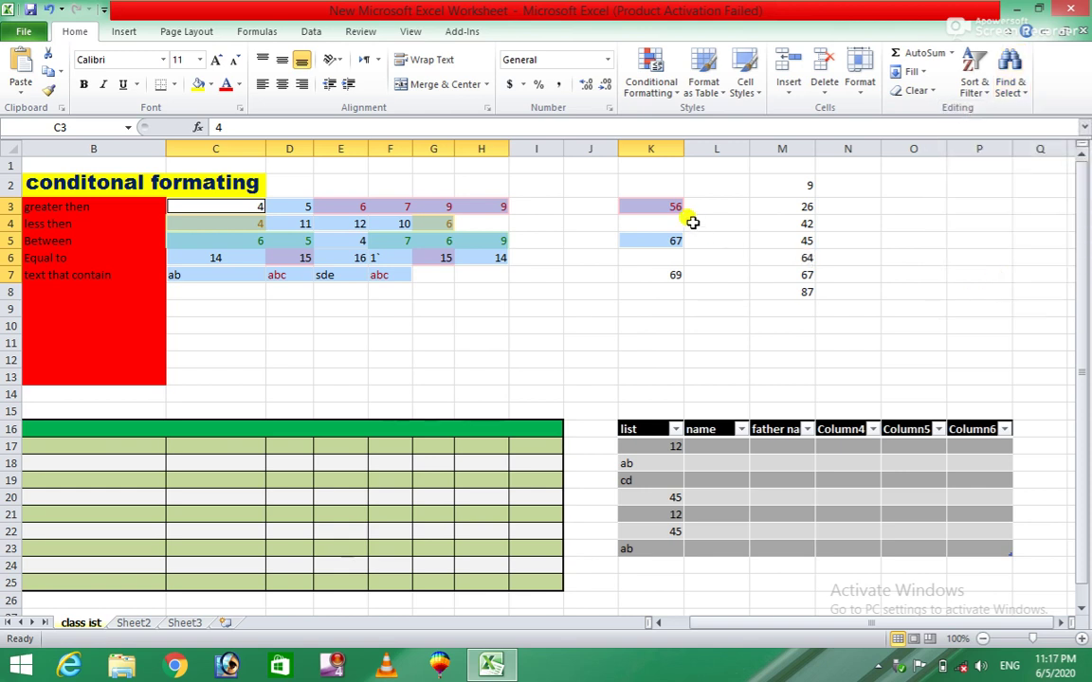
pyautogui.click(1013, 92)
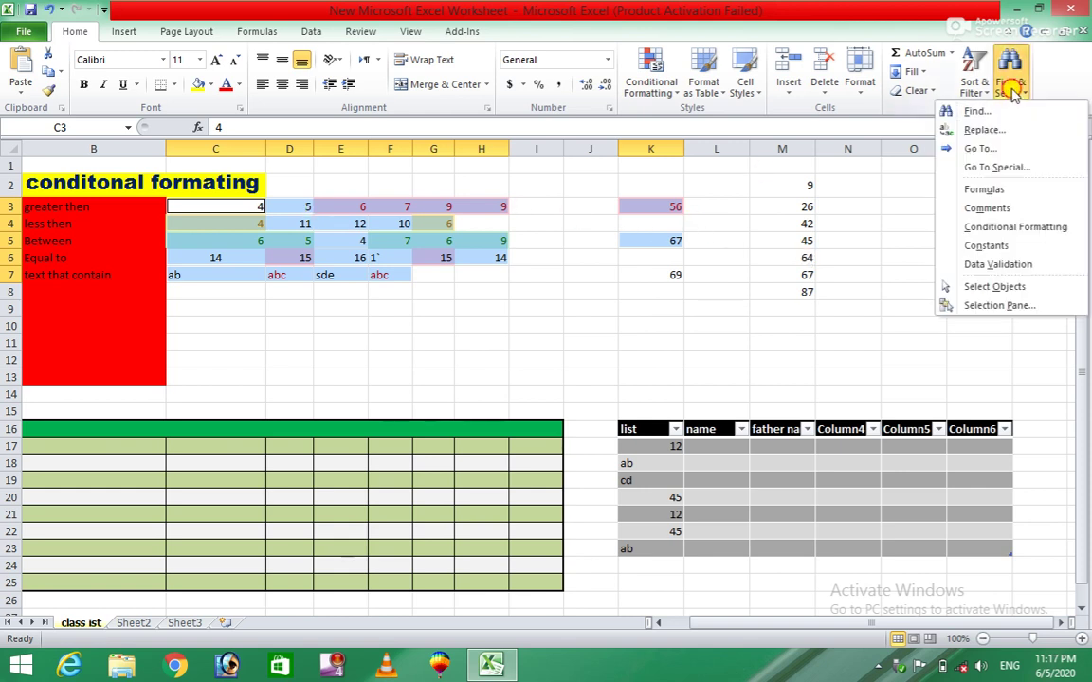
pyautogui.click(982, 306)
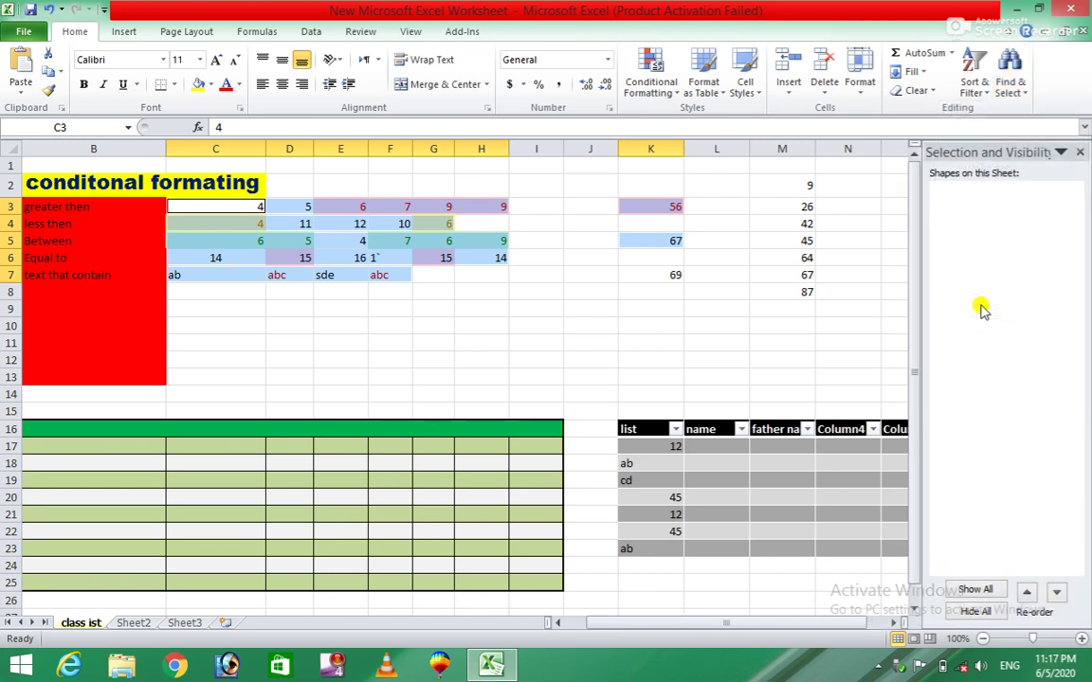
pyautogui.click(1082, 154)
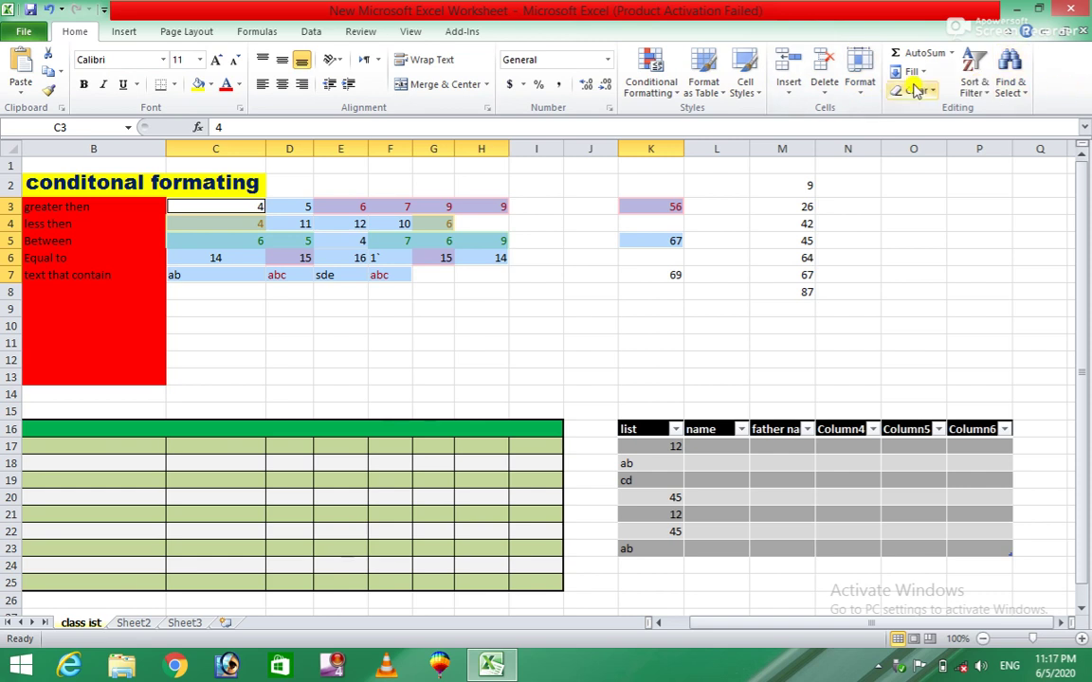
pyautogui.click(121, 32)
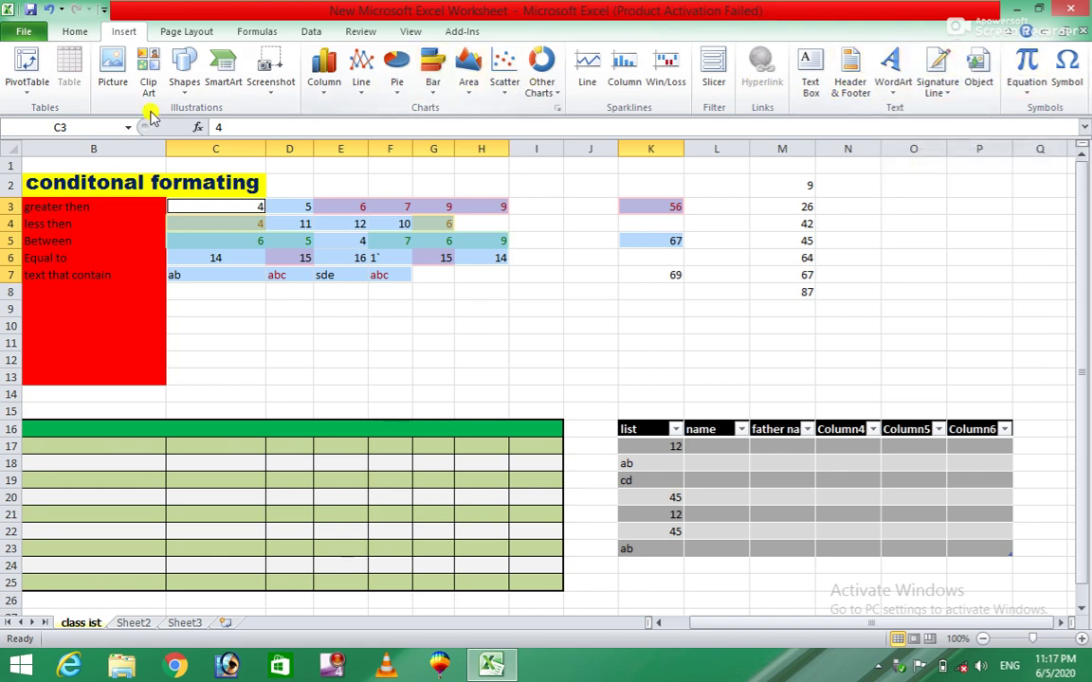
pyautogui.click(74, 31)
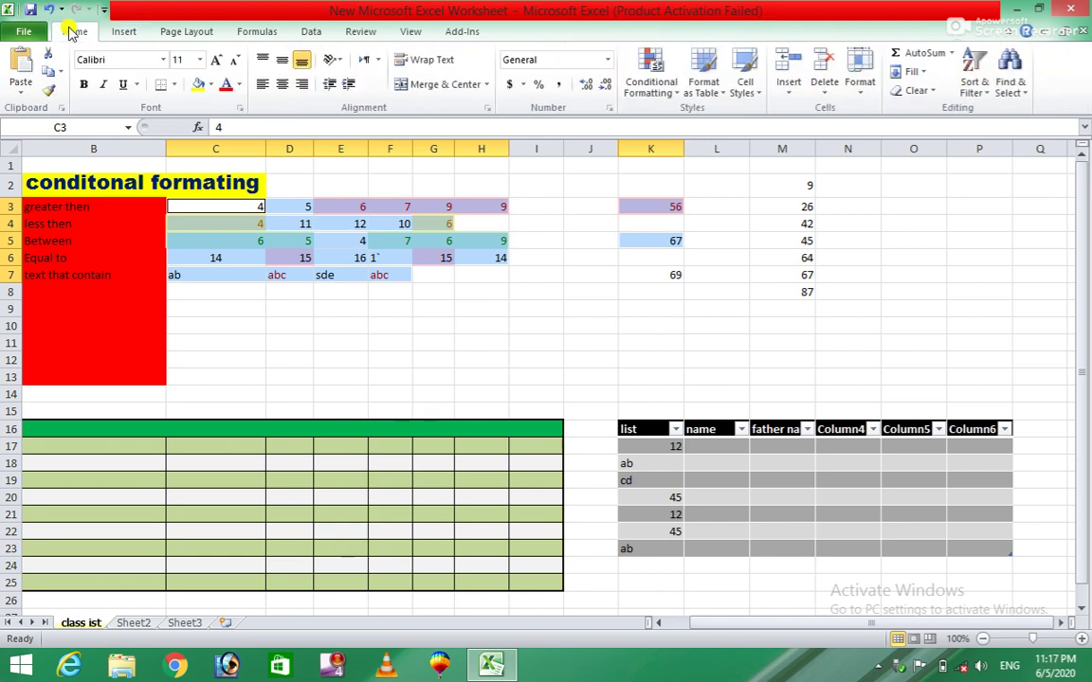